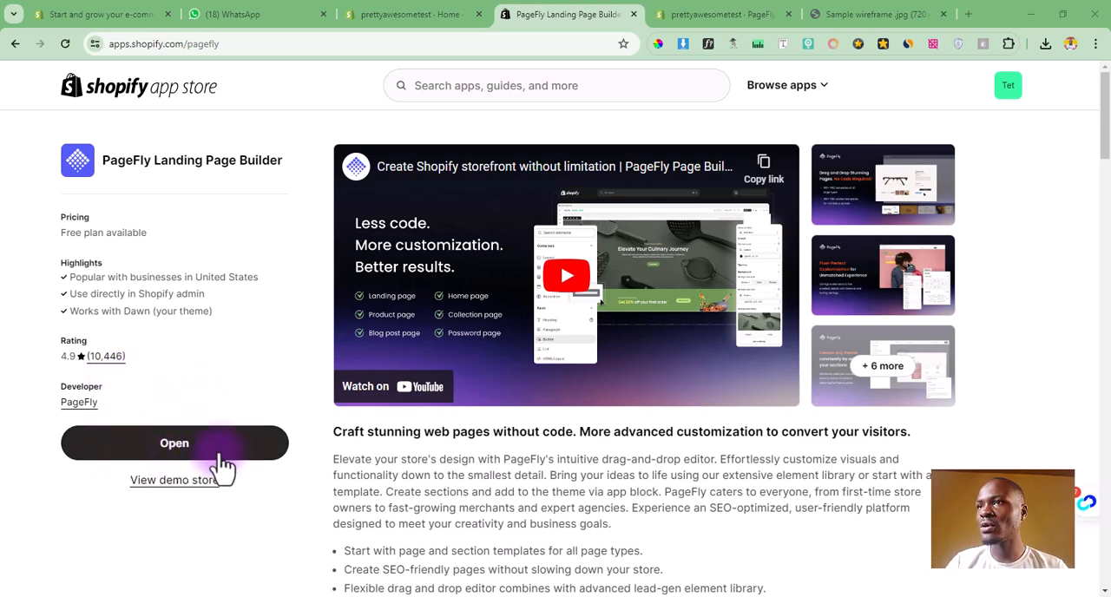
Step: Switch to the open PageFly Page Builder in the store admin and create a blank page of type Regular
{"action": "left_click", "coordinate": [689, 12]}
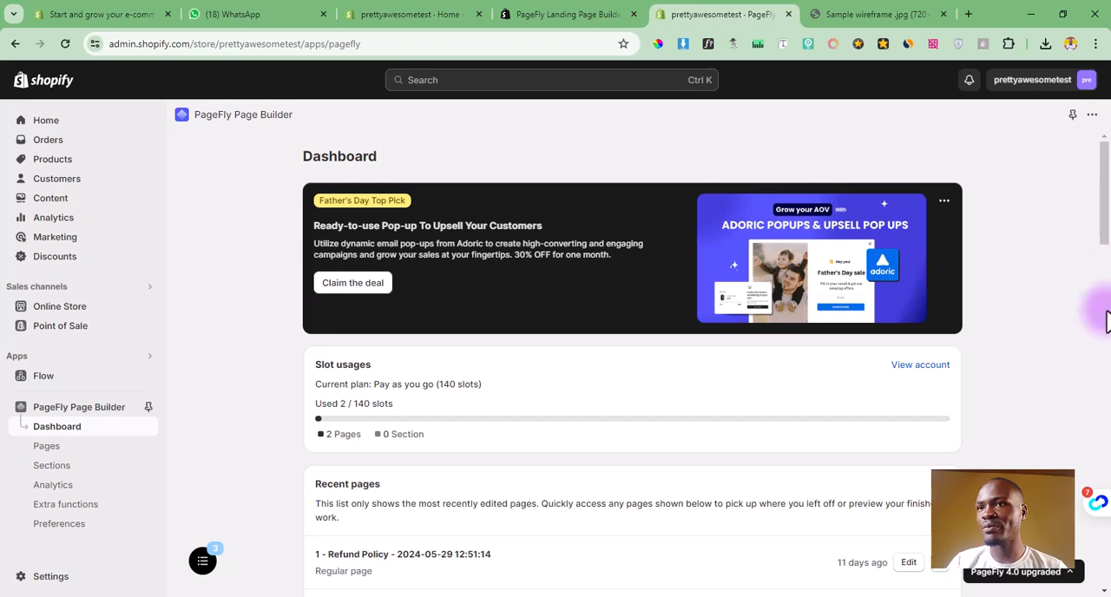
{"action": "mouse_move", "coordinate": [1102, 227]}
{"action": "left_mouse_down"}
{"action": "mouse_move", "coordinate": [1102, 237]}
{"action": "mouse_move", "coordinate": [1108, 214]}
{"action": "left_mouse_up"}
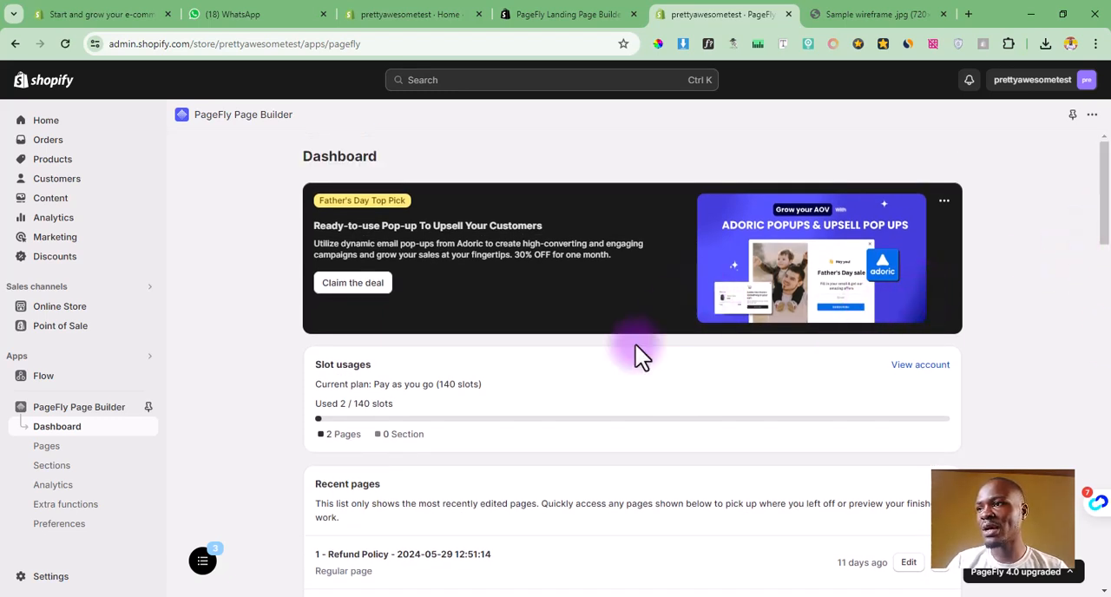
{"action": "left_click_drag", "start_coordinate": [402, 405], "coordinate": [315, 407]}
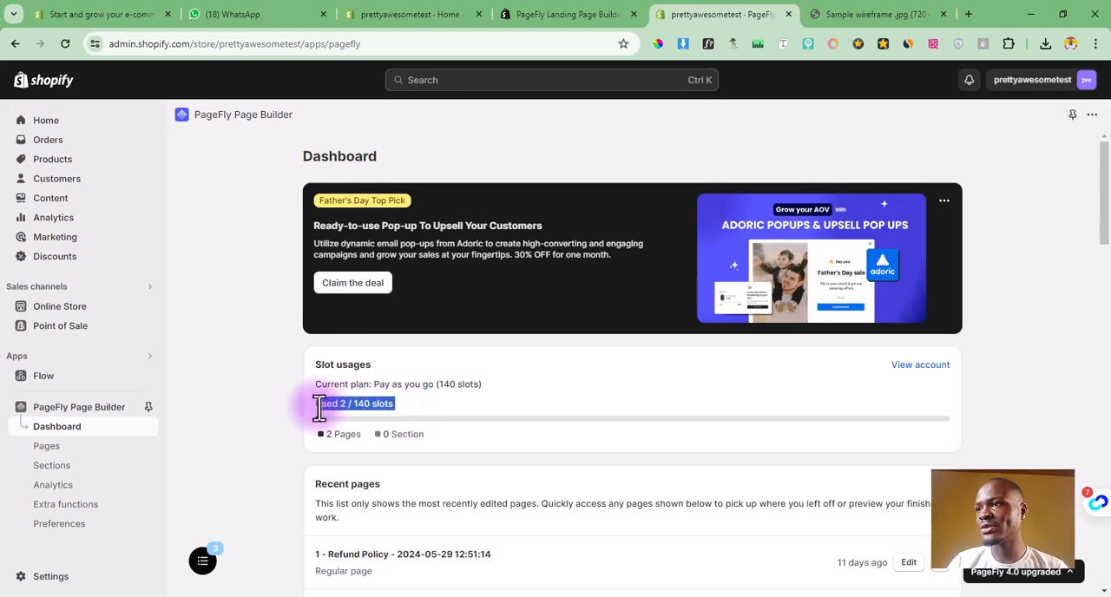
{"action": "left_click", "coordinate": [303, 403]}
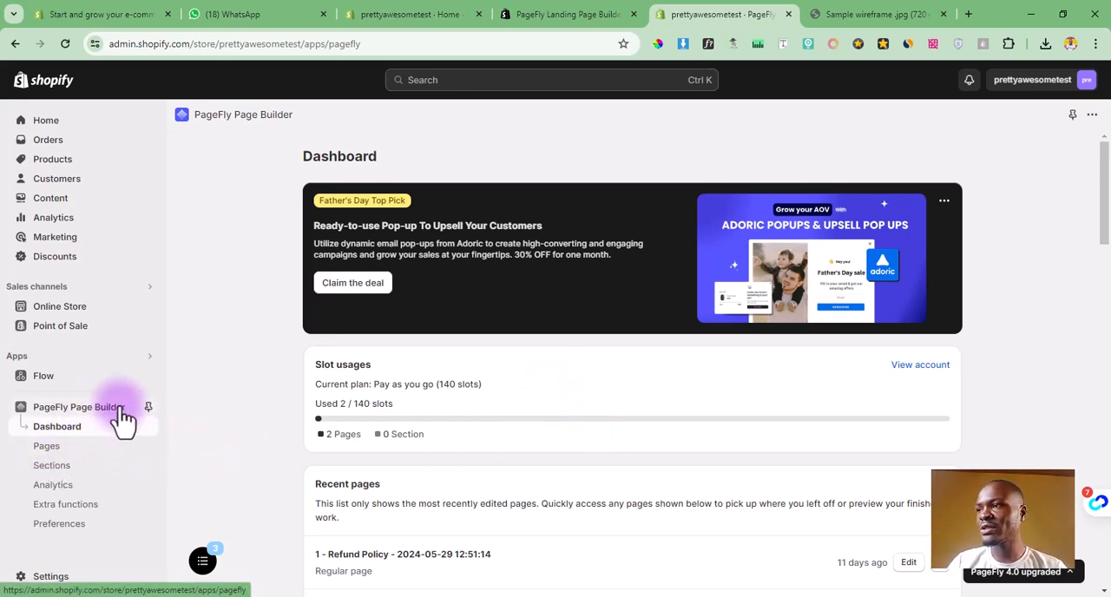
{"action": "left_click", "coordinate": [46, 450]}
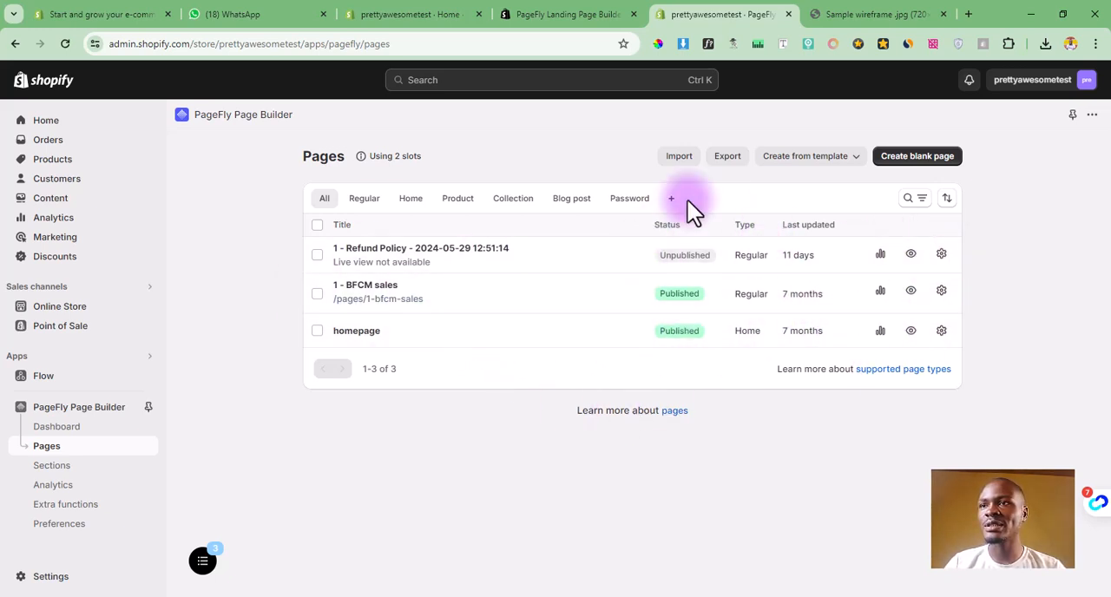
{"action": "left_click", "coordinate": [927, 169]}
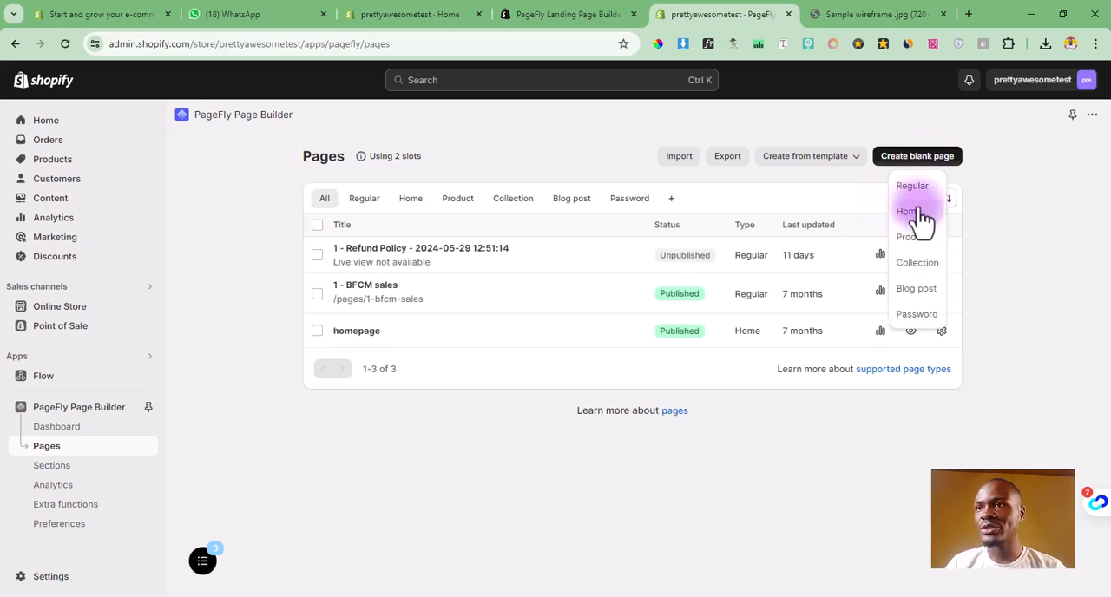
{"action": "left_click", "coordinate": [918, 194]}
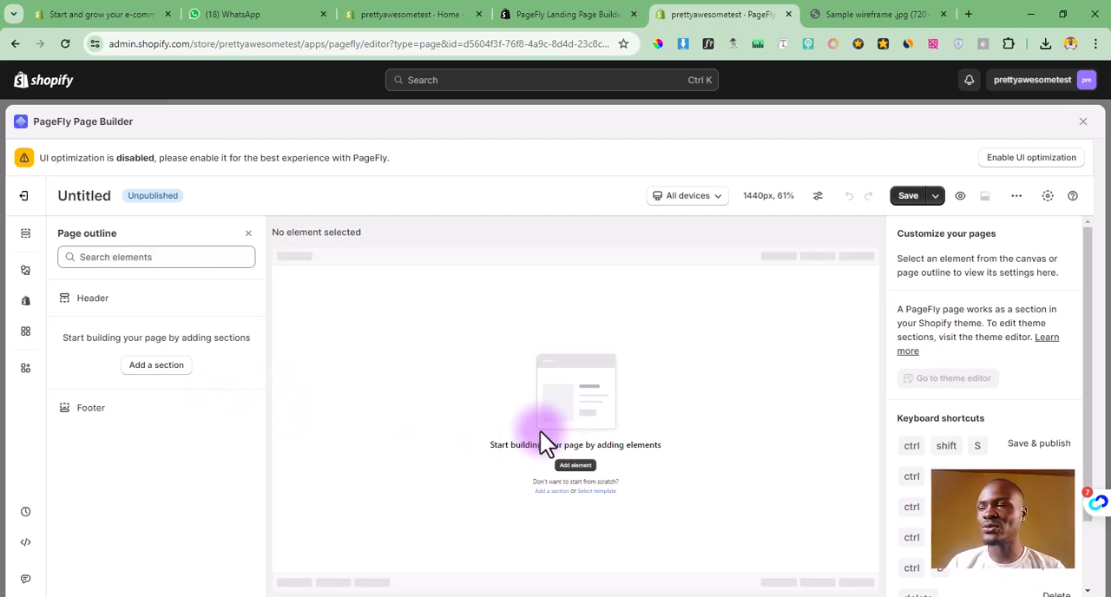
Step: Add a plain text-only Heading element to the empty page
{"action": "left_click", "coordinate": [26, 272]}
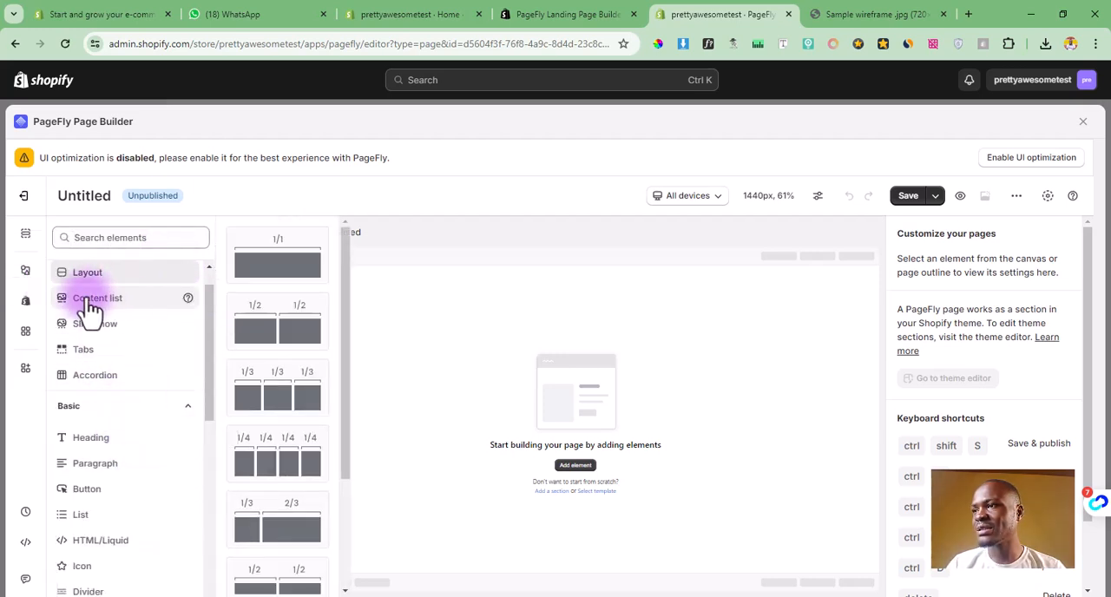
{"action": "scroll", "coordinate": [295, 330], "scroll_direction": "down", "scroll_amount": 3}
{"action": "left_click_drag", "start_coordinate": [208, 409], "coordinate": [208, 441]}
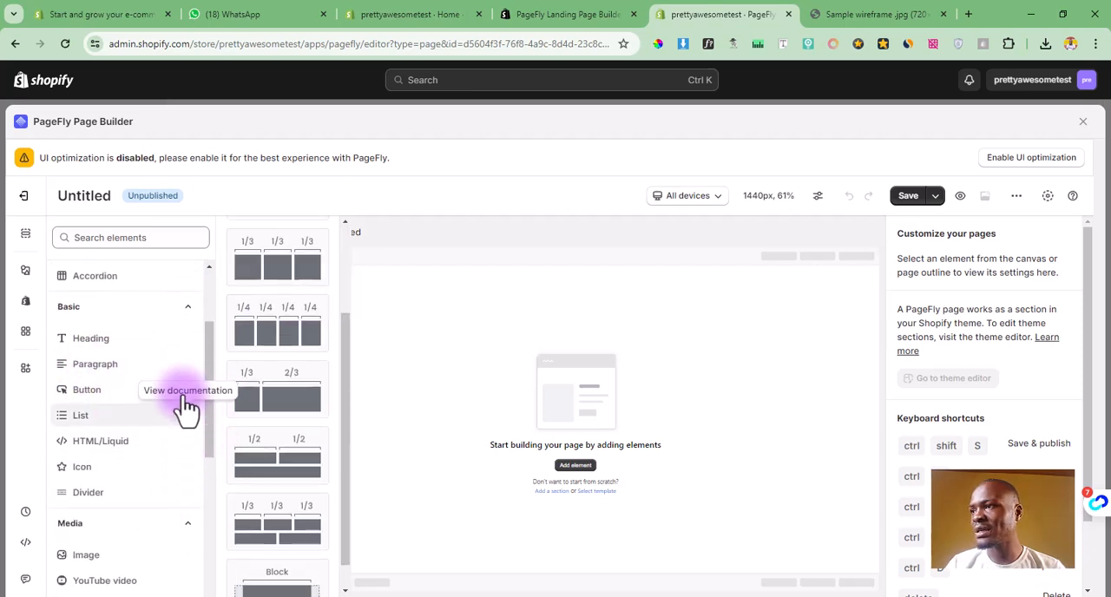
{"action": "mouse_move", "coordinate": [151, 328]}
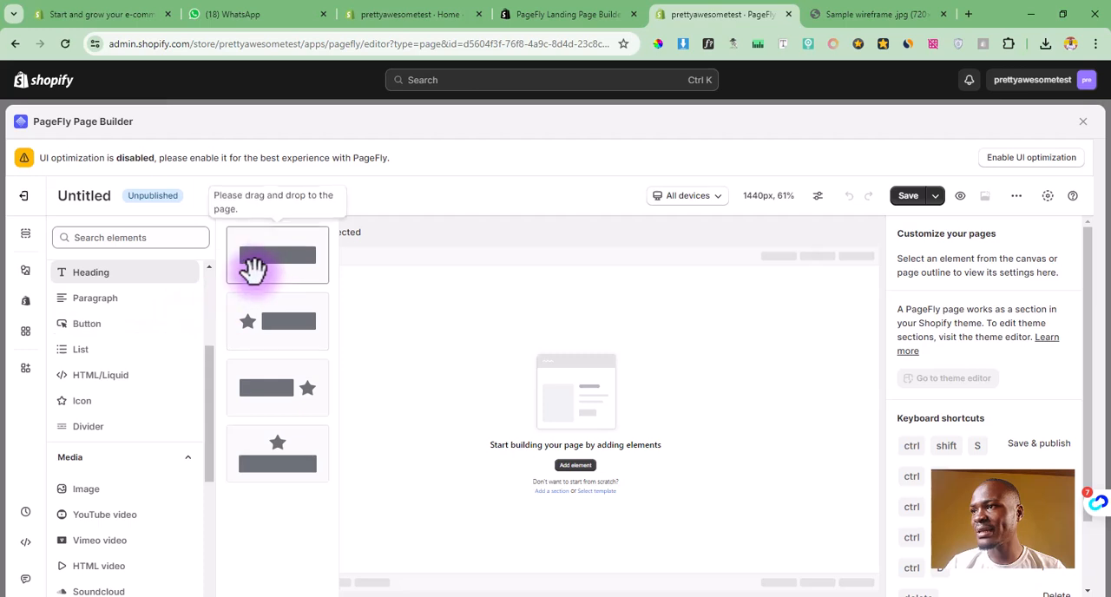
{"action": "left_click_drag", "start_coordinate": [252, 260], "coordinate": [536, 356]}
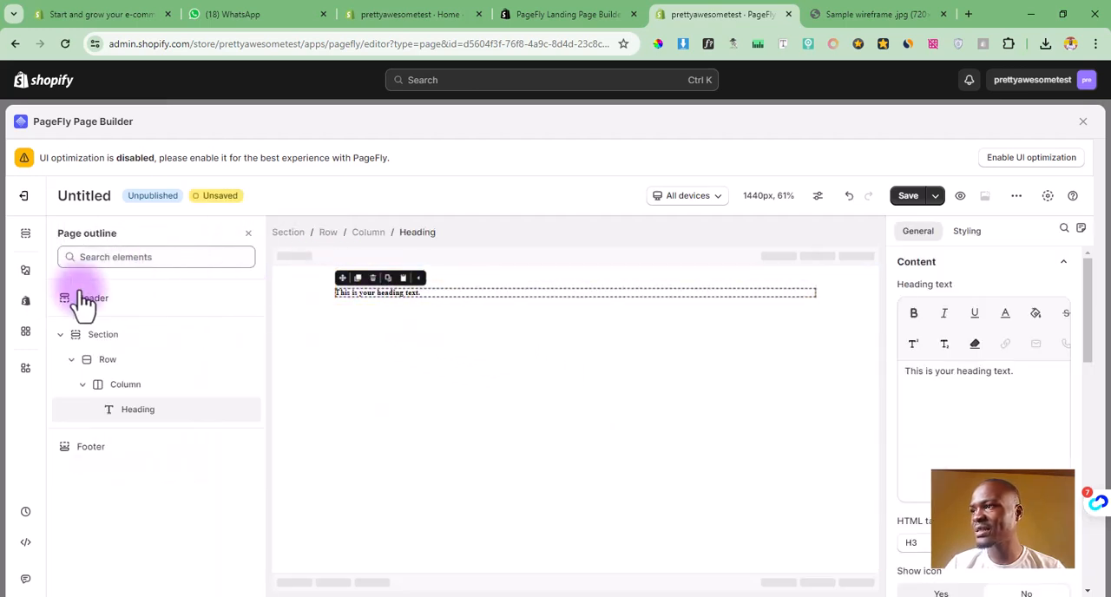
Step: Add a plain text Button element directly below the heading
{"action": "left_click", "coordinate": [28, 274]}
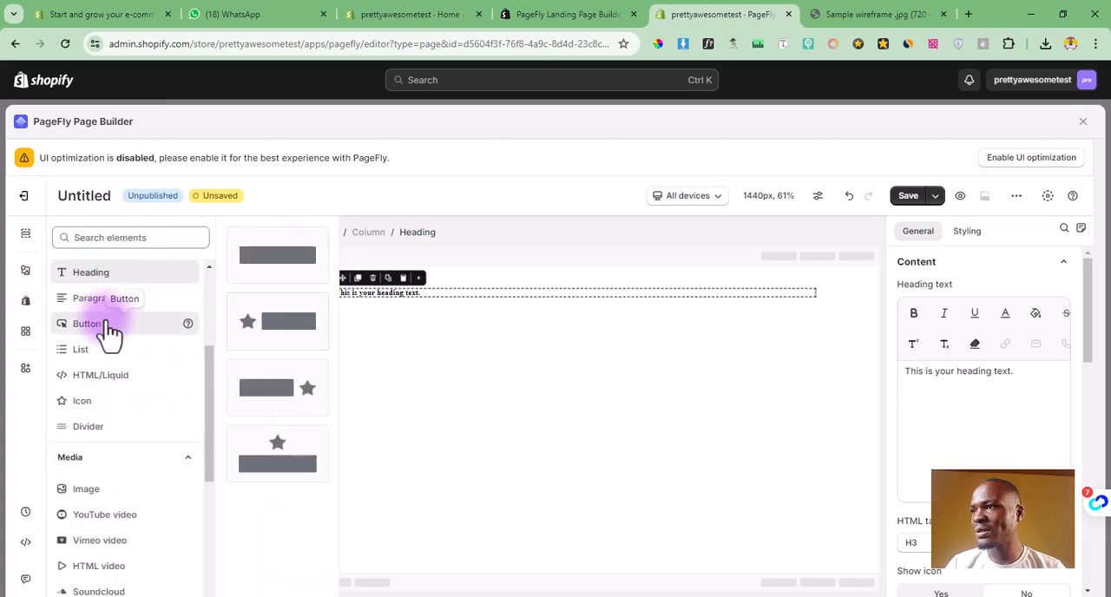
{"action": "mouse_move", "coordinate": [110, 329]}
{"action": "left_click_drag", "start_coordinate": [277, 255], "coordinate": [417, 301]}
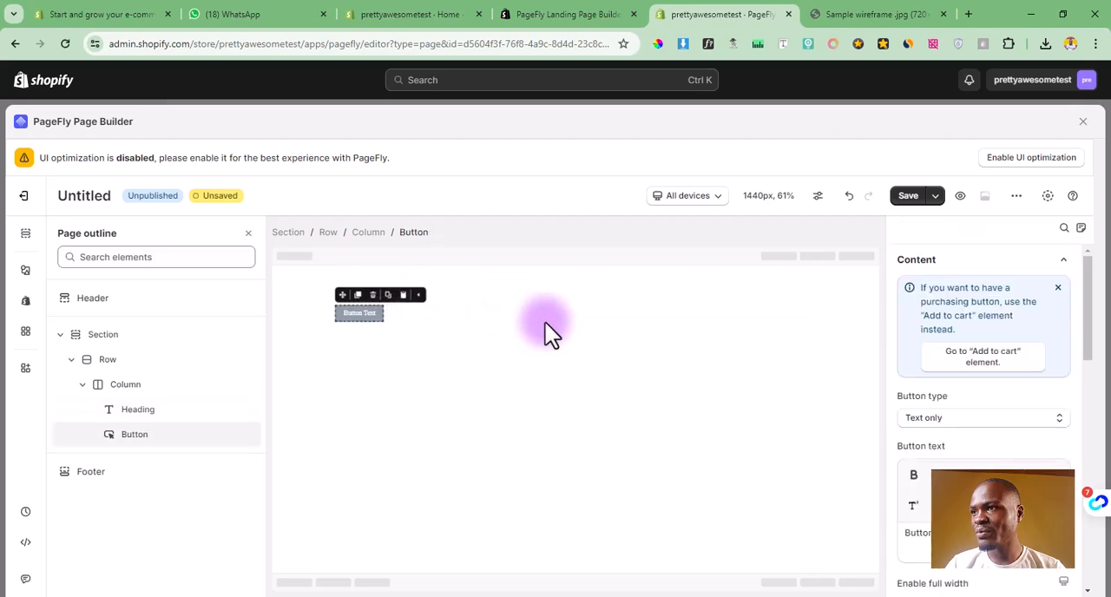
Step: Set the heading's content color to dark red, rgb(105, 32, 32)
{"action": "left_click", "coordinate": [302, 299]}
{"action": "left_click", "coordinate": [417, 292]}
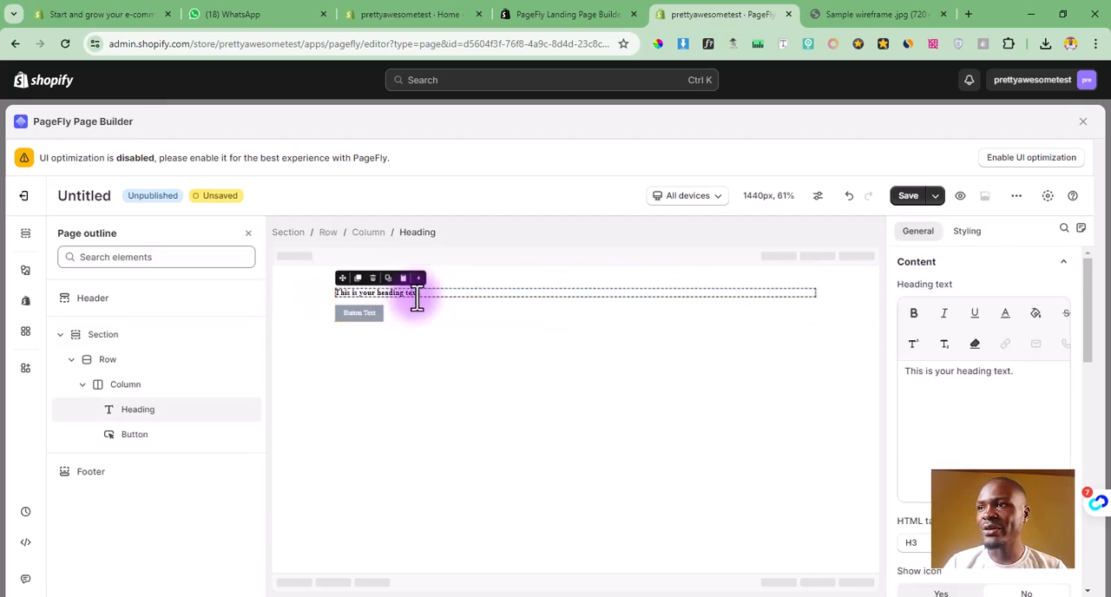
{"action": "left_click", "coordinate": [979, 256]}
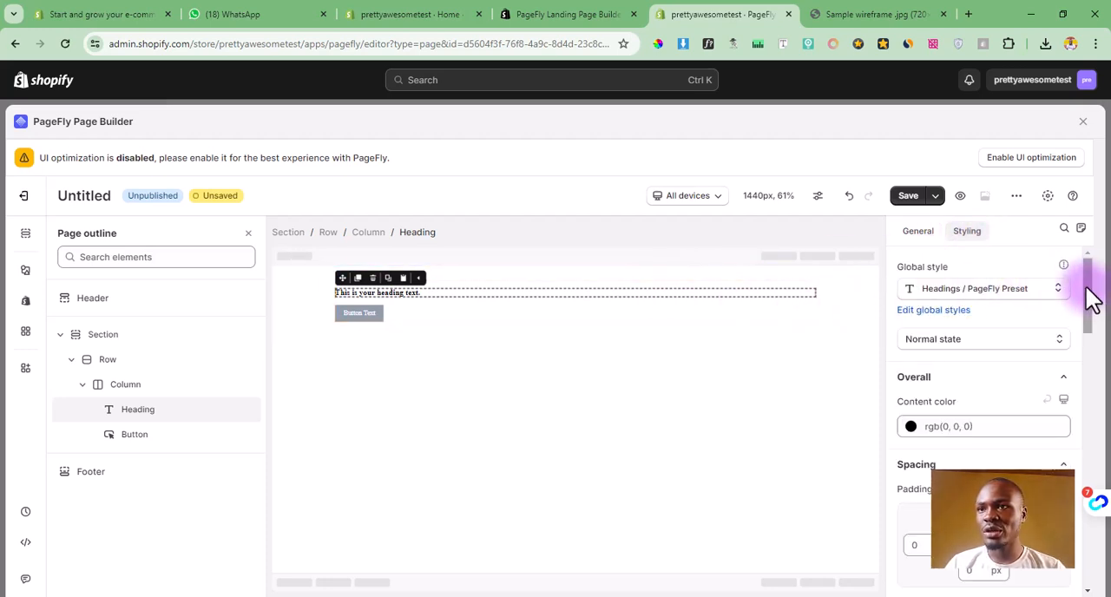
{"action": "left_click_drag", "start_coordinate": [1086, 298], "coordinate": [1081, 323]}
{"action": "left_click", "coordinate": [985, 326]}
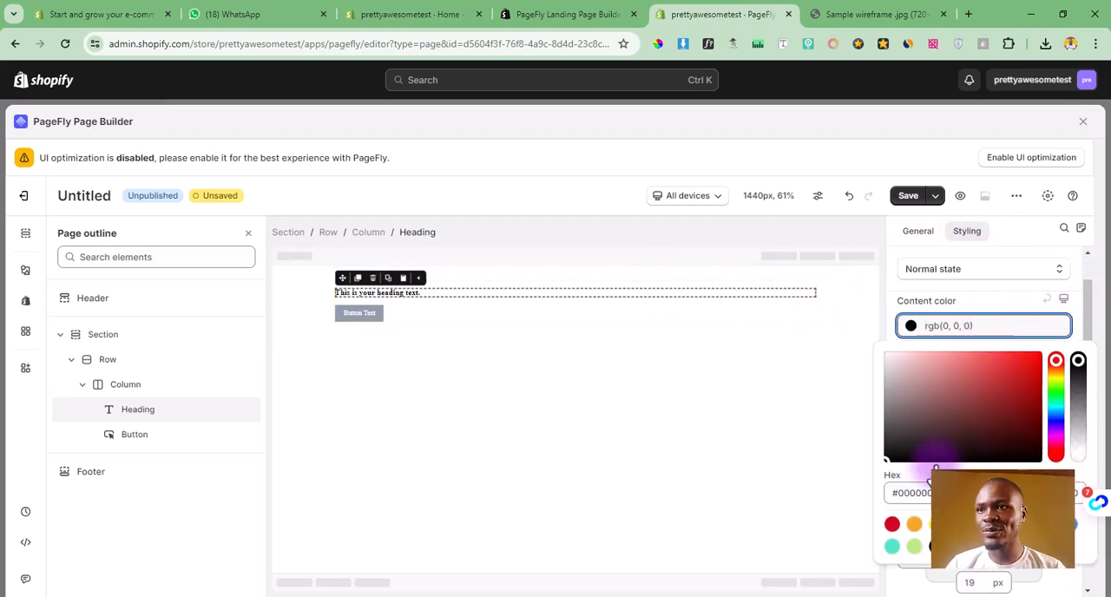
{"action": "left_click", "coordinate": [936, 418]}
{"action": "left_click_drag", "start_coordinate": [951, 417], "coordinate": [1004, 374]}
{"action": "left_click", "coordinate": [1077, 327]}
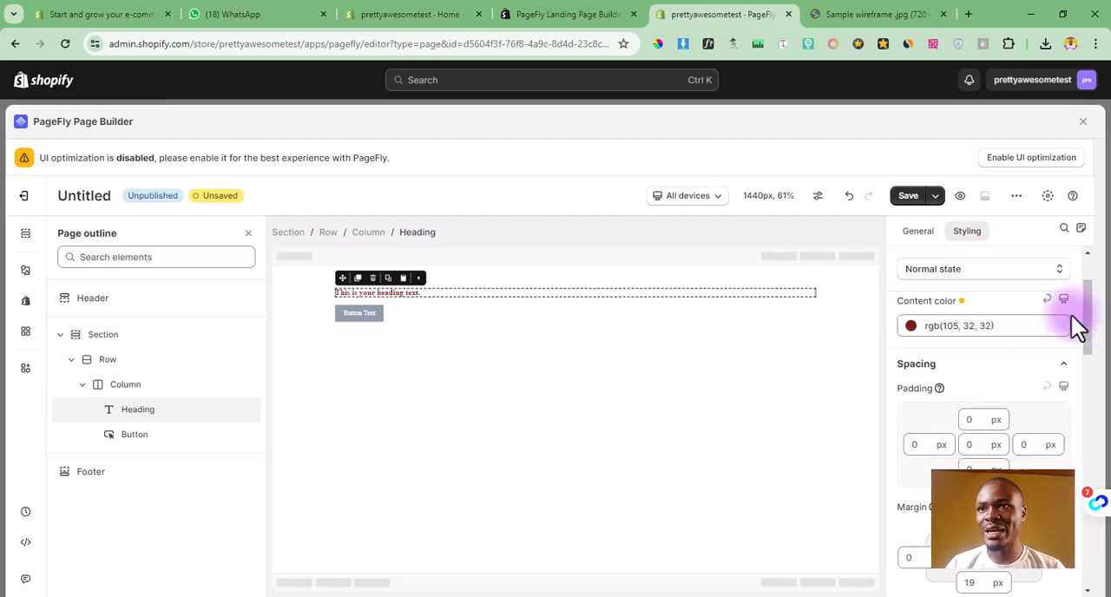
Step: Enlarge the heading's font until the text spans most of the row and set its content color to bright red, rgb(230, 29, 29)
{"action": "left_click_drag", "start_coordinate": [1089, 334], "coordinate": [1054, 426]}
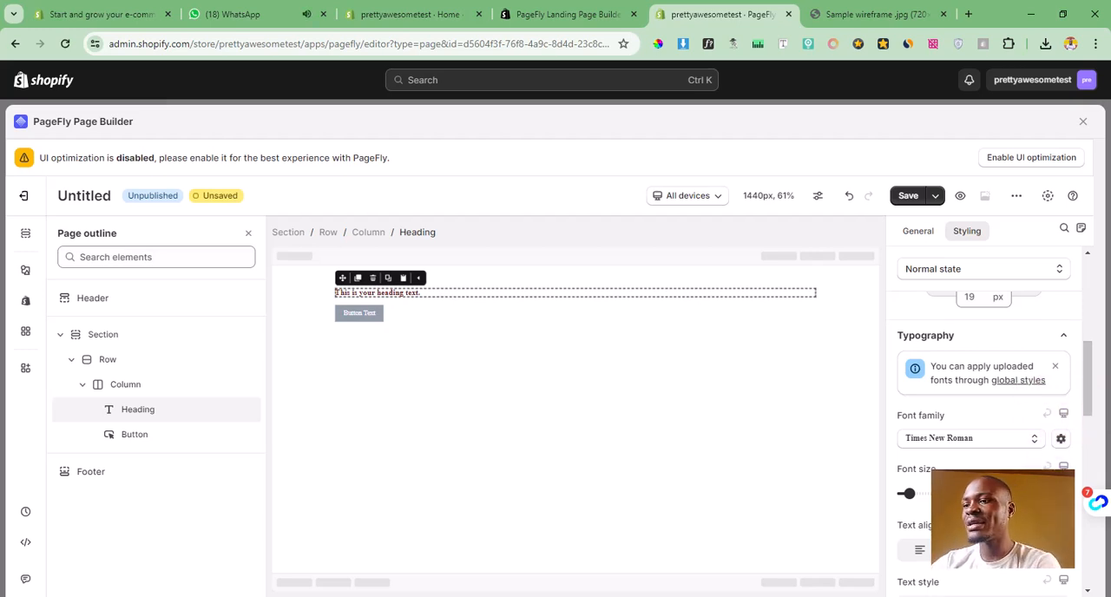
{"action": "left_click_drag", "start_coordinate": [909, 494], "coordinate": [943, 494]}
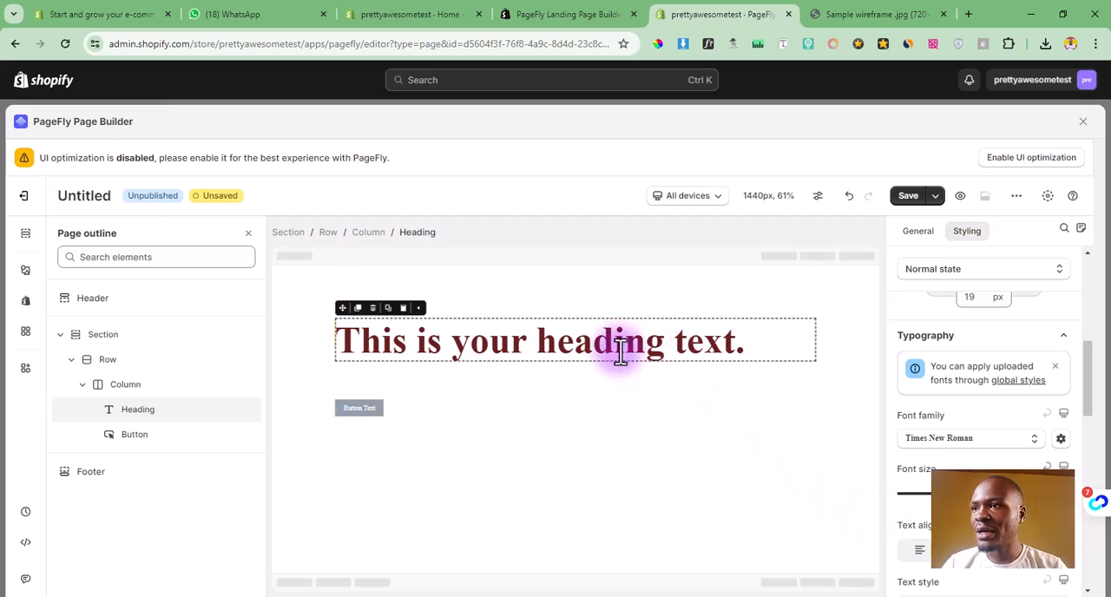
{"action": "left_click_drag", "start_coordinate": [1098, 393], "coordinate": [1086, 334]}
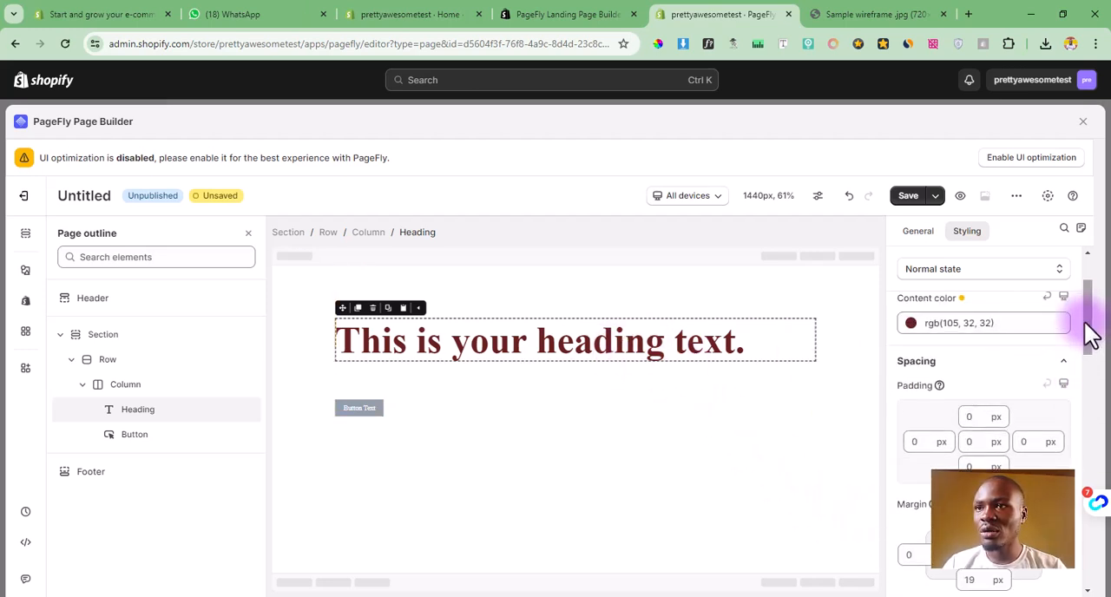
{"action": "left_click", "coordinate": [995, 327]}
{"action": "left_click_drag", "start_coordinate": [1000, 415], "coordinate": [1025, 371]}
{"action": "left_click", "coordinate": [742, 443]}
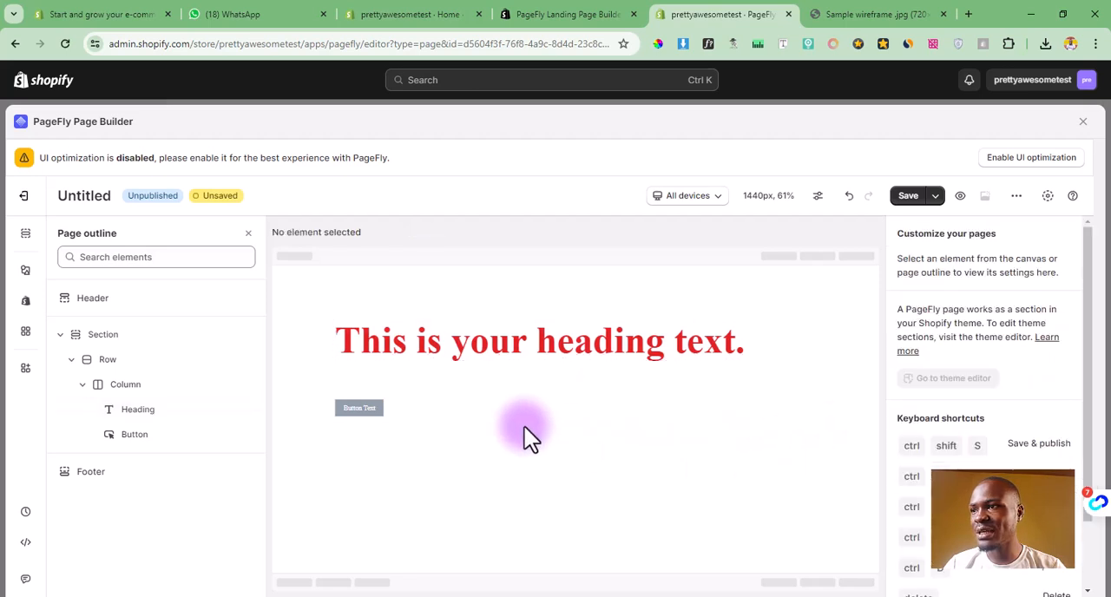
Step: Set the button's content color to a very dark red, rgb(38, 1, 1)
{"action": "left_click", "coordinate": [376, 422]}
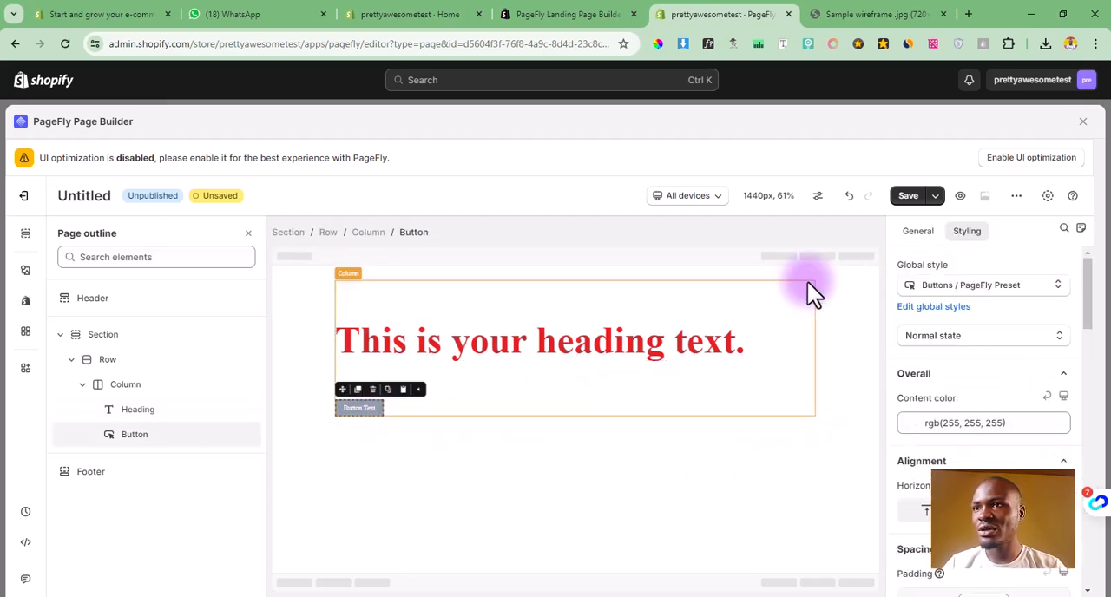
{"action": "left_click", "coordinate": [918, 232]}
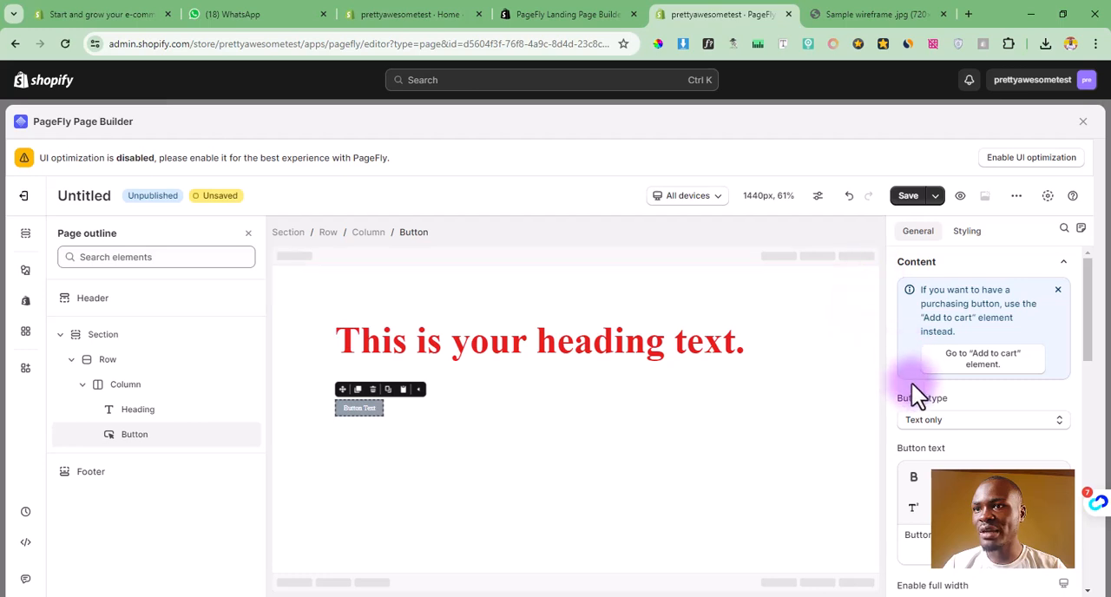
{"action": "left_click", "coordinate": [967, 232]}
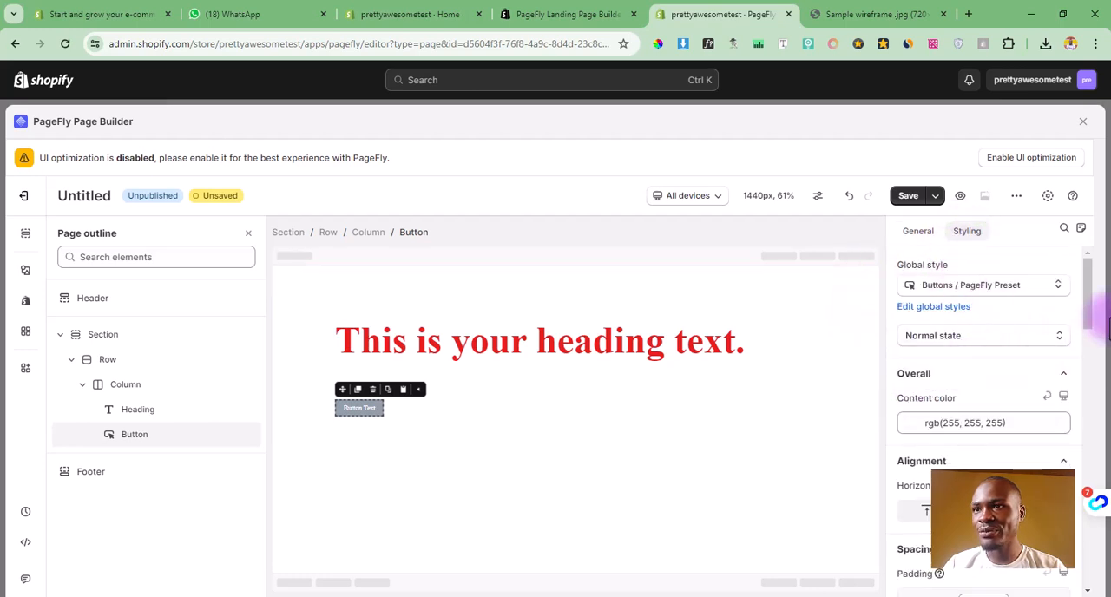
{"action": "left_click_drag", "start_coordinate": [1084, 318], "coordinate": [1092, 329]}
{"action": "left_click", "coordinate": [1000, 368]}
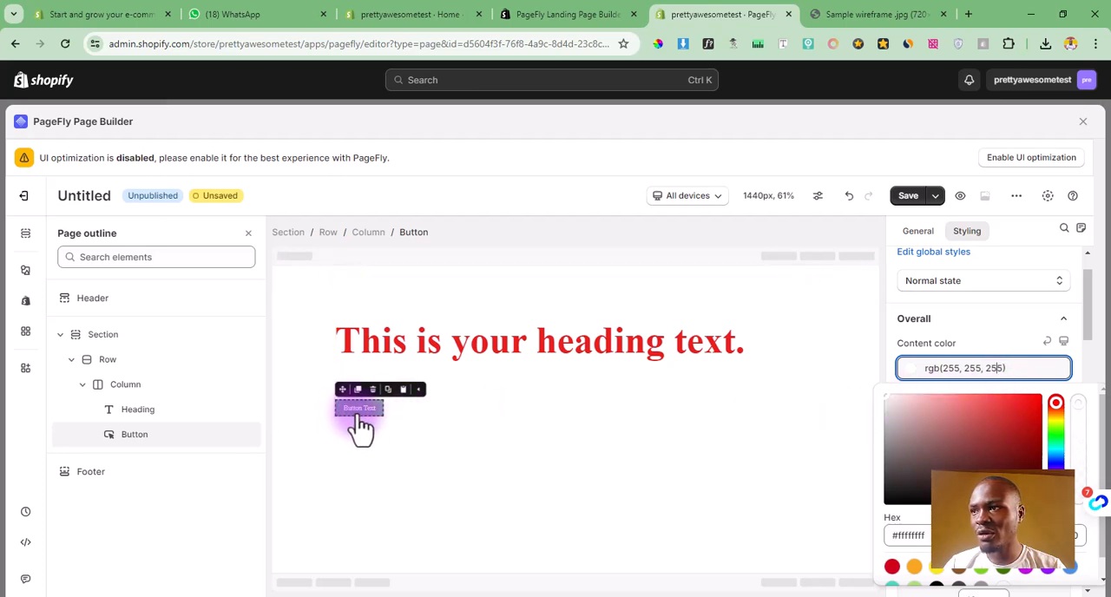
{"action": "left_click_drag", "start_coordinate": [897, 409], "coordinate": [1029, 486]}
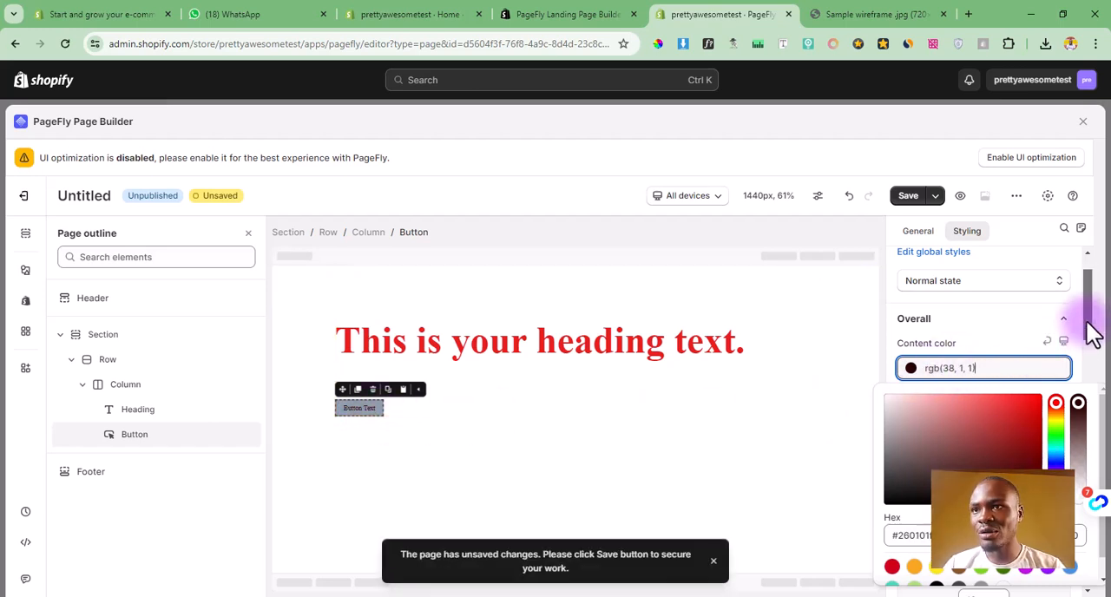
Step: Change the button's background color to a bright yellow-green
{"action": "left_click_drag", "start_coordinate": [1092, 330], "coordinate": [1105, 495]}
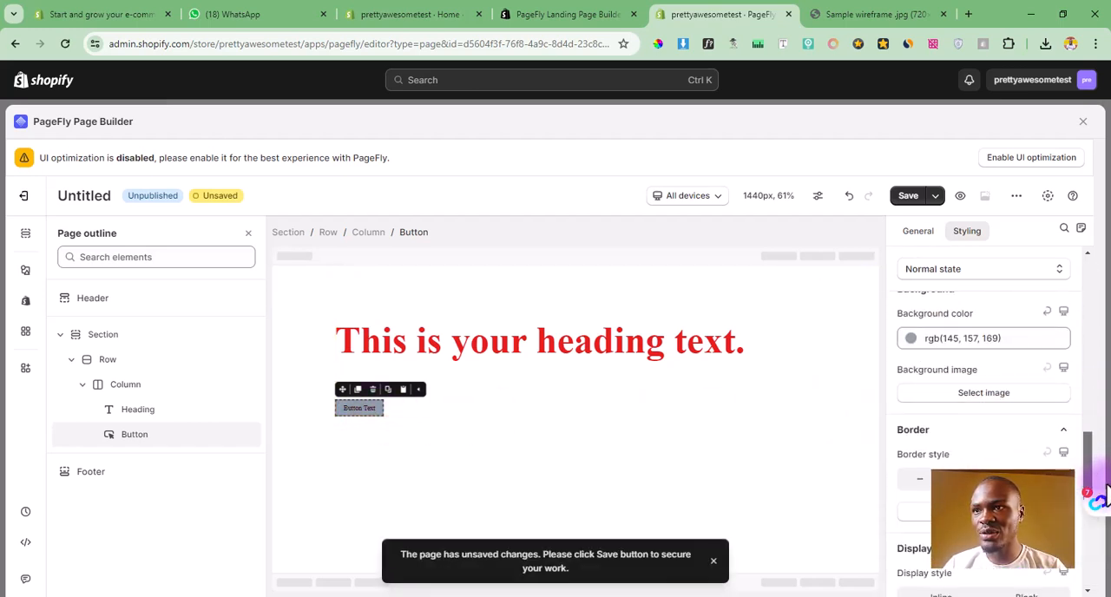
{"action": "left_click", "coordinate": [998, 346]}
{"action": "left_click", "coordinate": [927, 406]}
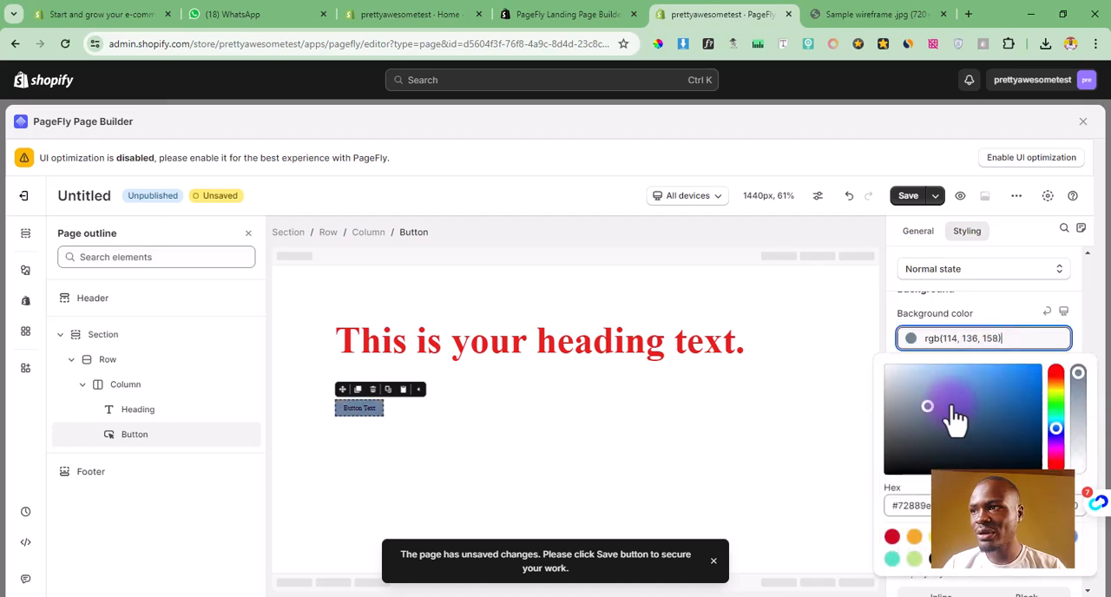
{"action": "mouse_move", "coordinate": [955, 419]}
{"action": "left_mouse_down"}
{"action": "mouse_move", "coordinate": [992, 453]}
{"action": "mouse_move", "coordinate": [989, 437]}
{"action": "mouse_move", "coordinate": [917, 382]}
{"action": "mouse_move", "coordinate": [1029, 390]}
{"action": "mouse_move", "coordinate": [1053, 401]}
{"action": "mouse_move", "coordinate": [1057, 434]}
{"action": "mouse_move", "coordinate": [1059, 409]}
{"action": "mouse_move", "coordinate": [1039, 415]}
{"action": "mouse_move", "coordinate": [1033, 395]}
{"action": "mouse_move", "coordinate": [1042, 373]}
{"action": "left_mouse_up"}
{"action": "left_click", "coordinate": [685, 421]}
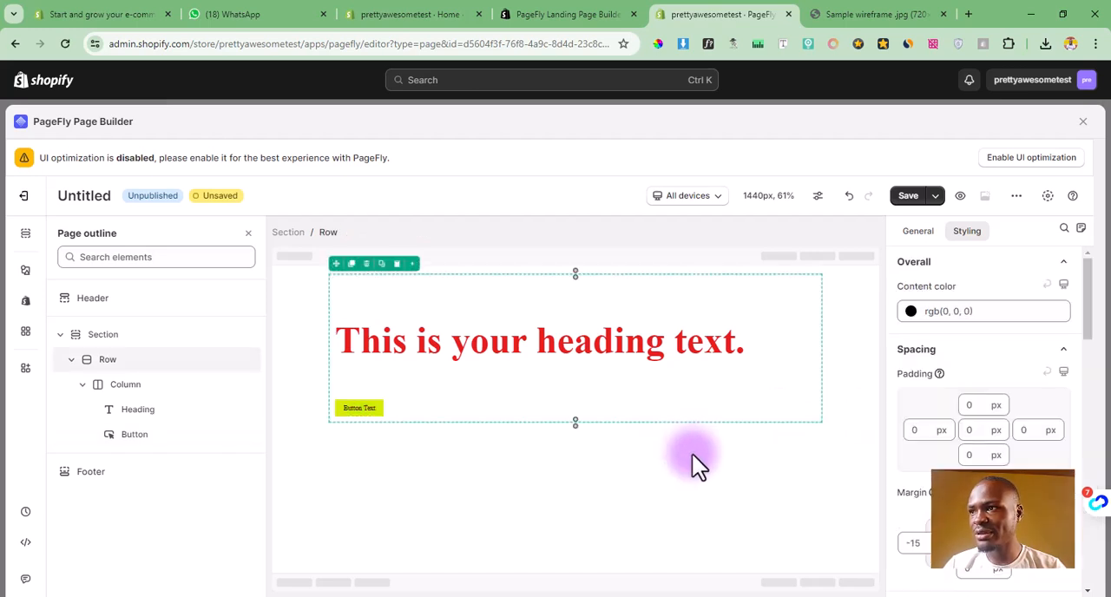
Step: Replace the heading's text with "This is a heading text"
{"action": "left_click", "coordinate": [647, 343]}
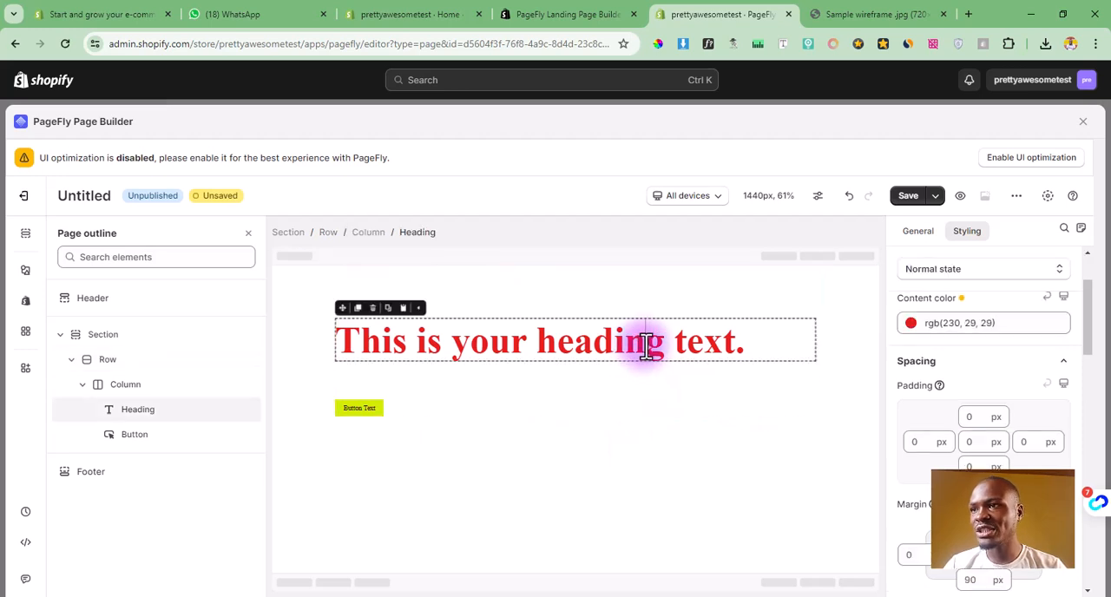
{"action": "double_click", "coordinate": [647, 342]}
{"action": "left_click_drag", "start_coordinate": [744, 347], "coordinate": [337, 369]}
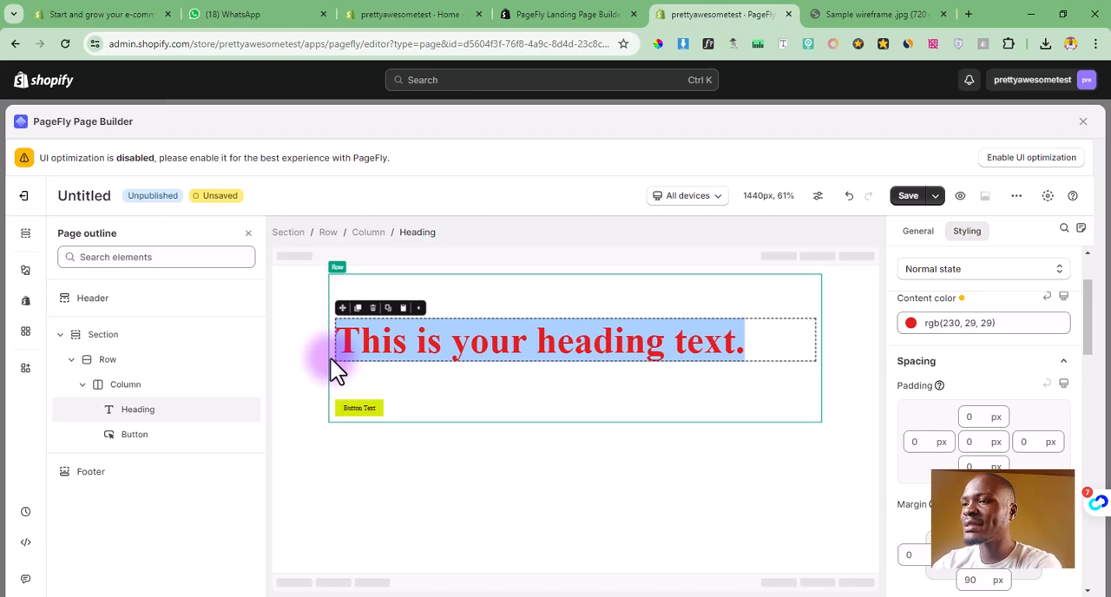
{"action": "type", "text": "This i"}
{"action": "key", "text": "BackSpace"}
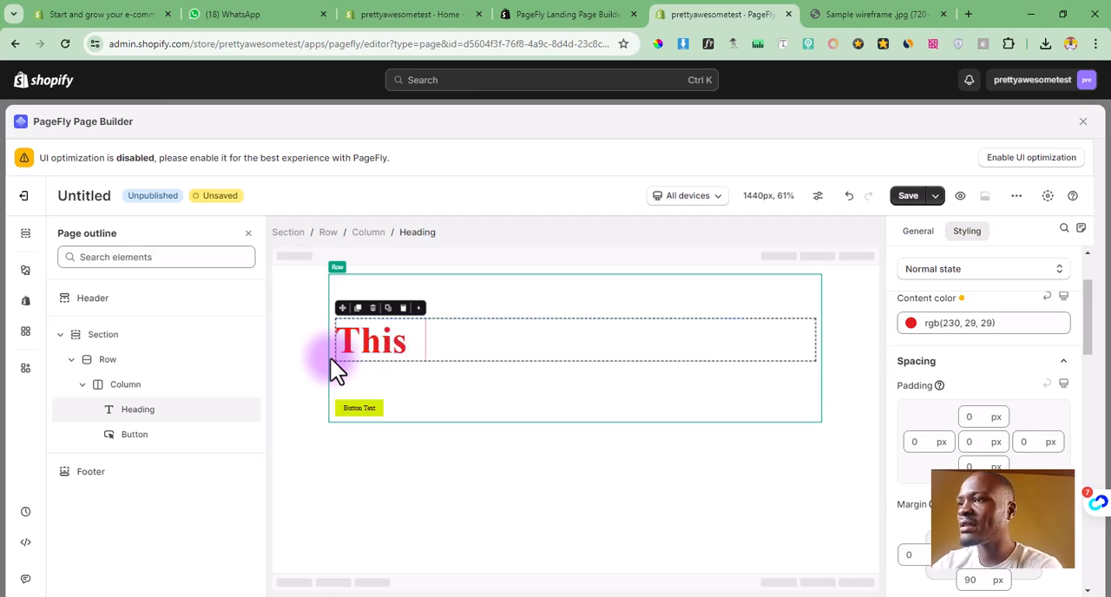
{"action": "type", "text": "is a e"}
{"action": "key", "text": "BackSpace"}
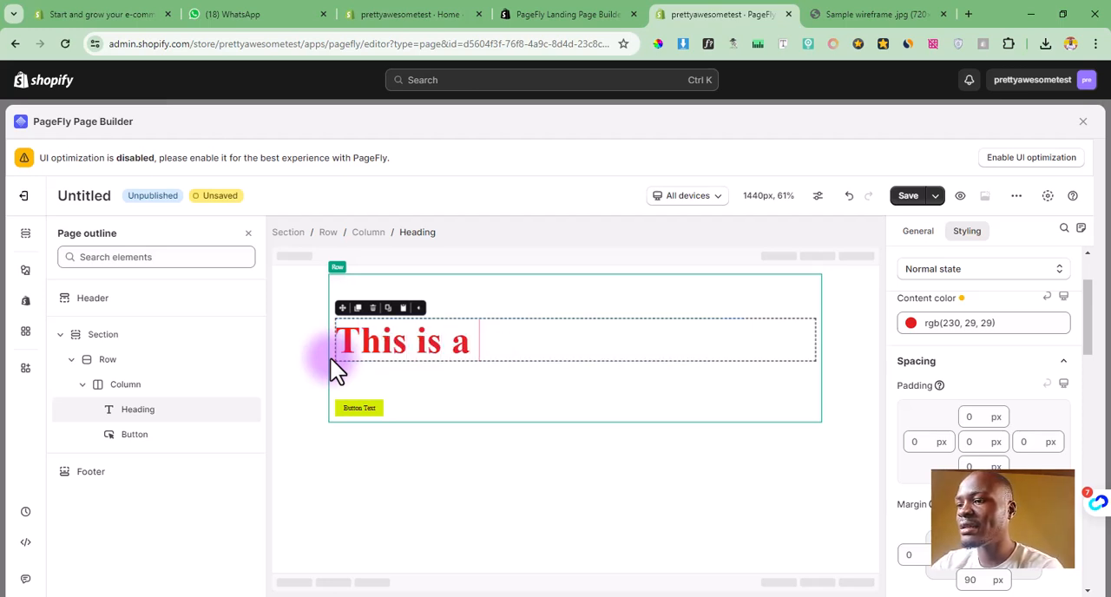
{"action": "type", "text": "heading text"}
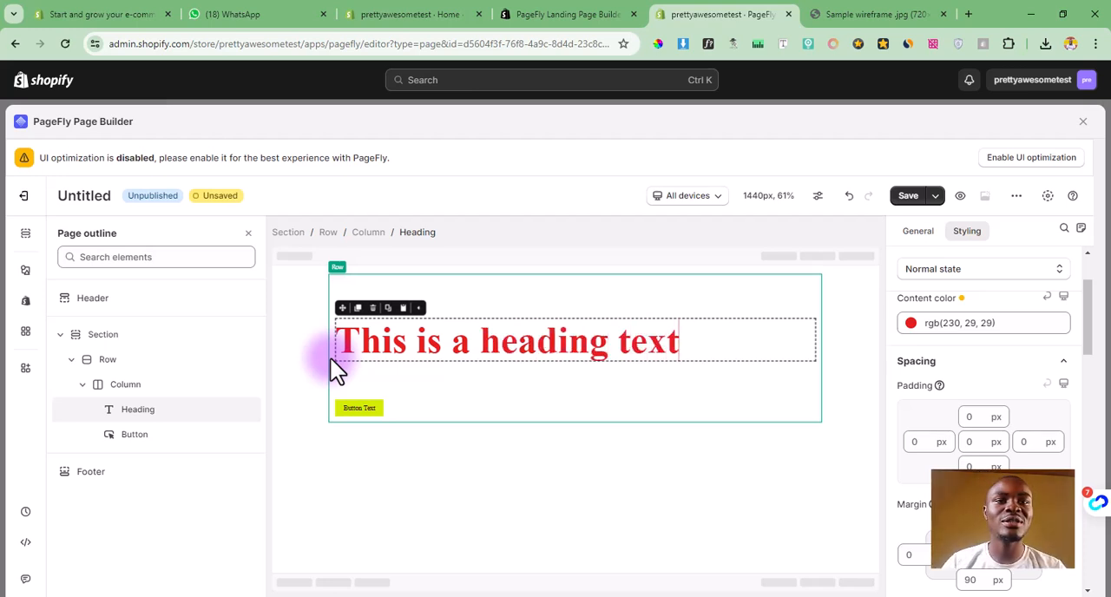
{"action": "left_click", "coordinate": [380, 381]}
Step: Examine the layout, basic, media, social and advanced elements offered in the standard element library
{"action": "left_click", "coordinate": [25, 270]}
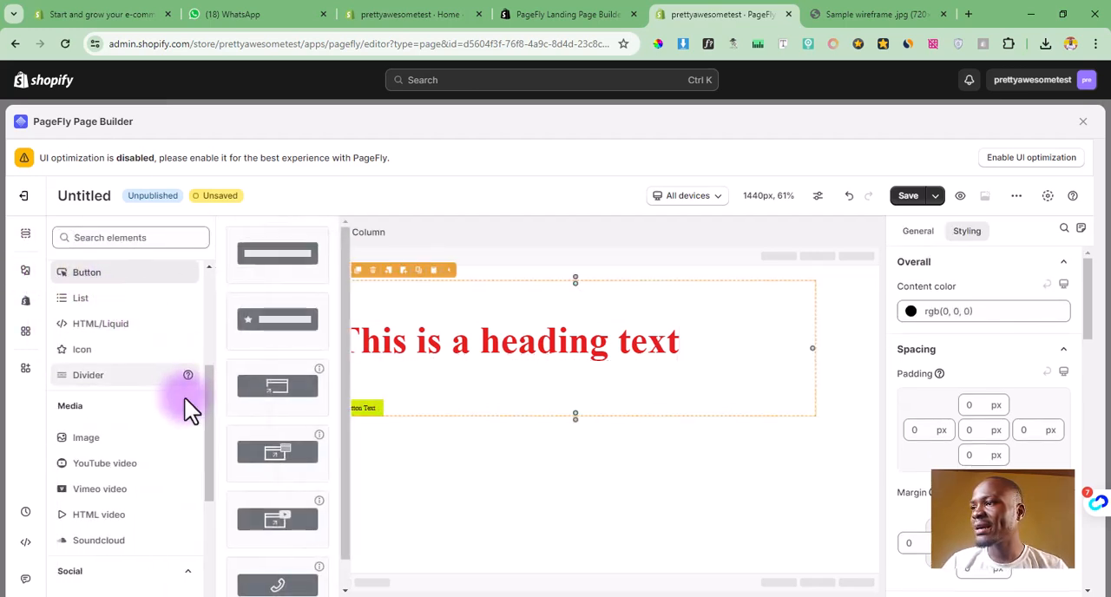
{"action": "left_click", "coordinate": [113, 440]}
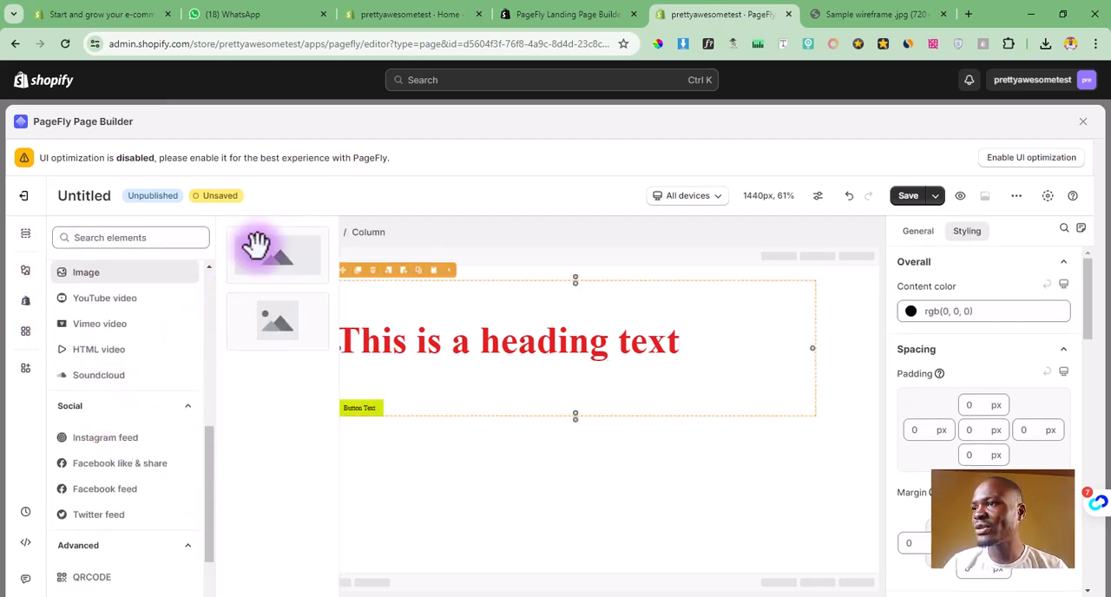
{"action": "scroll", "coordinate": [132, 314], "scroll_direction": "down", "scroll_amount": 3}
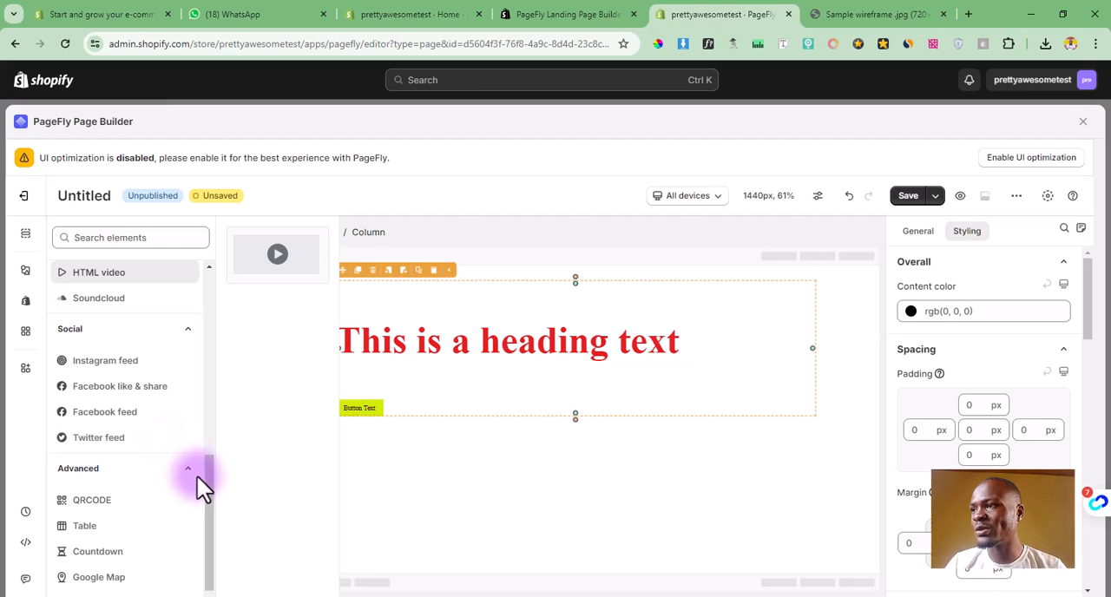
{"action": "left_click_drag", "start_coordinate": [206, 517], "coordinate": [195, 309]}
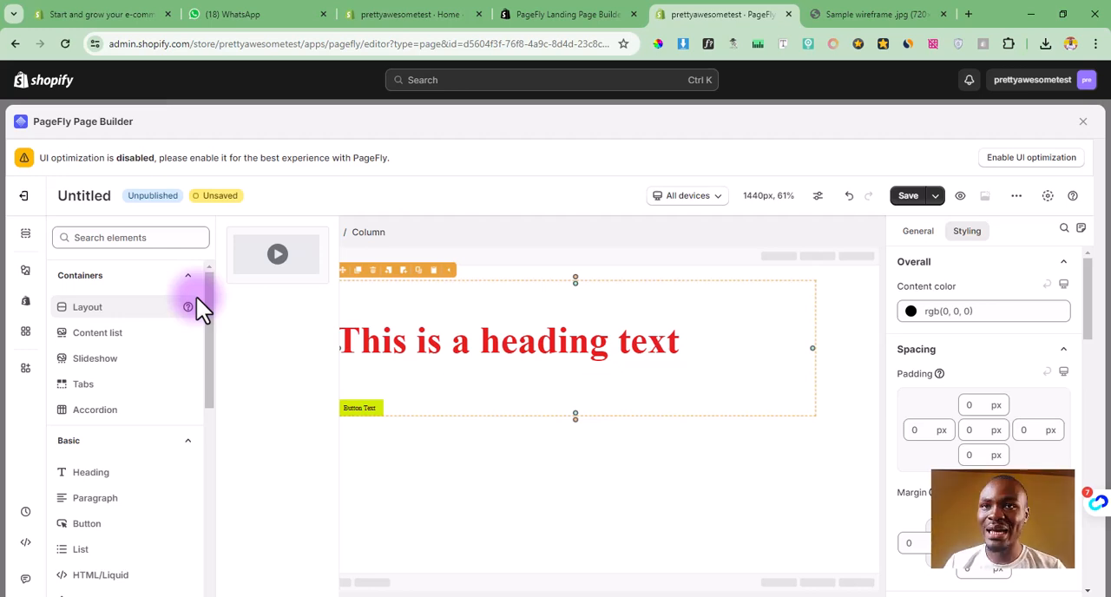
Step: Examine the Shopify elements for products, collections and forms, including the variants of product list, product details, add to cart and collection list
{"action": "left_click", "coordinate": [26, 302]}
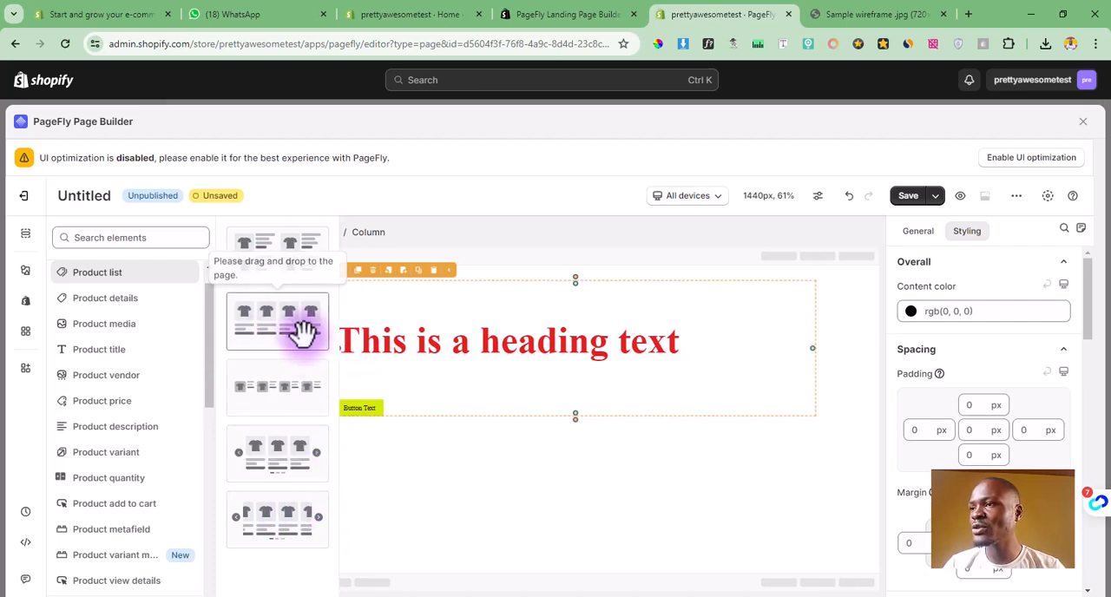
{"action": "left_click", "coordinate": [130, 304]}
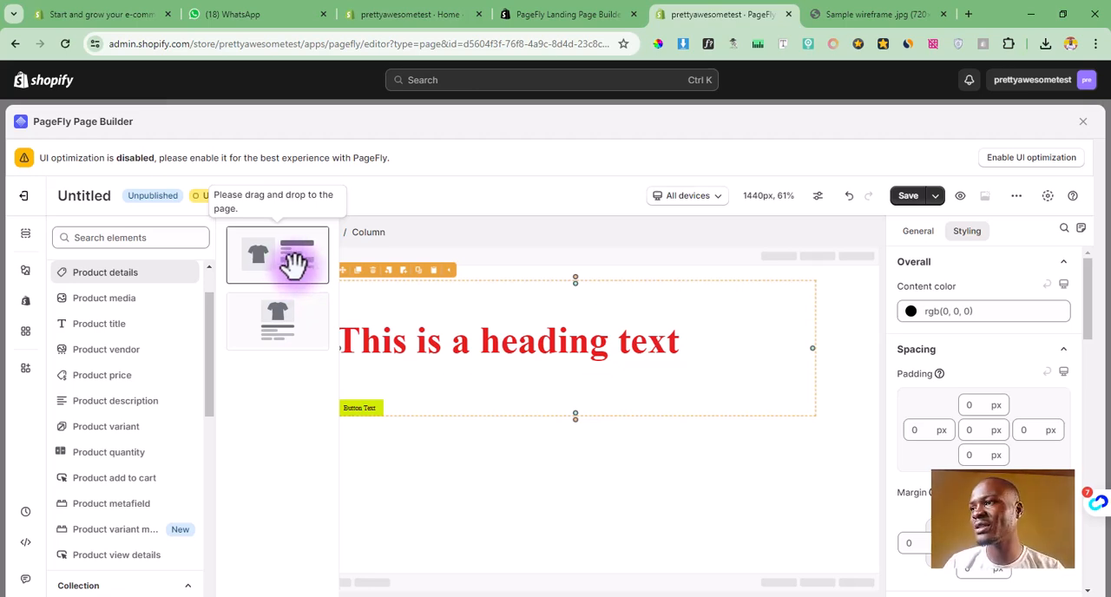
{"action": "scroll", "coordinate": [121, 338], "scroll_direction": "down", "scroll_amount": 1}
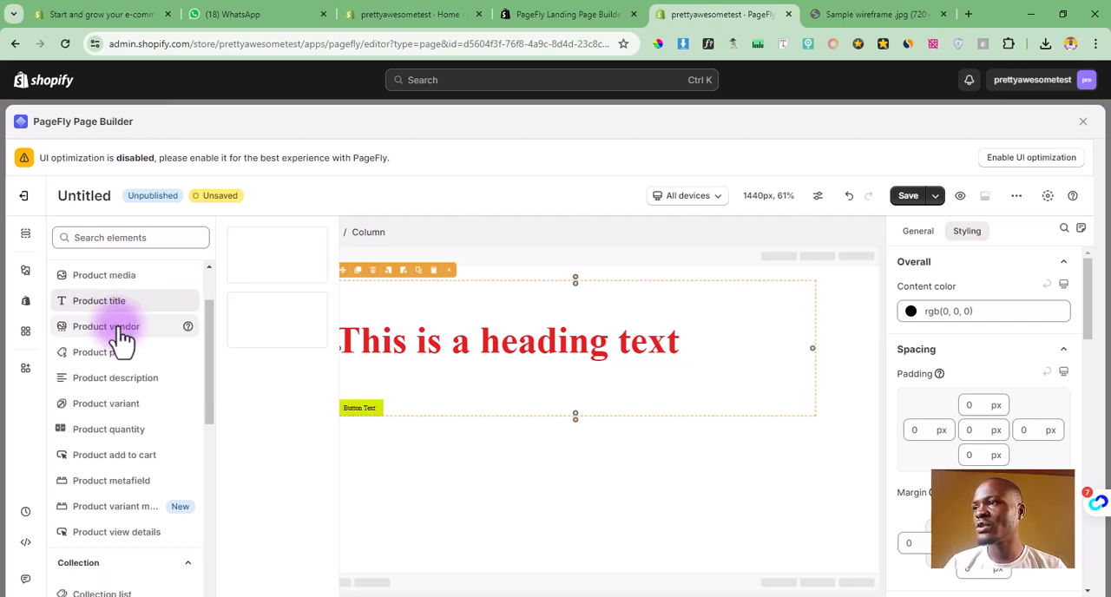
{"action": "scroll", "coordinate": [121, 339], "scroll_direction": "down", "scroll_amount": 1}
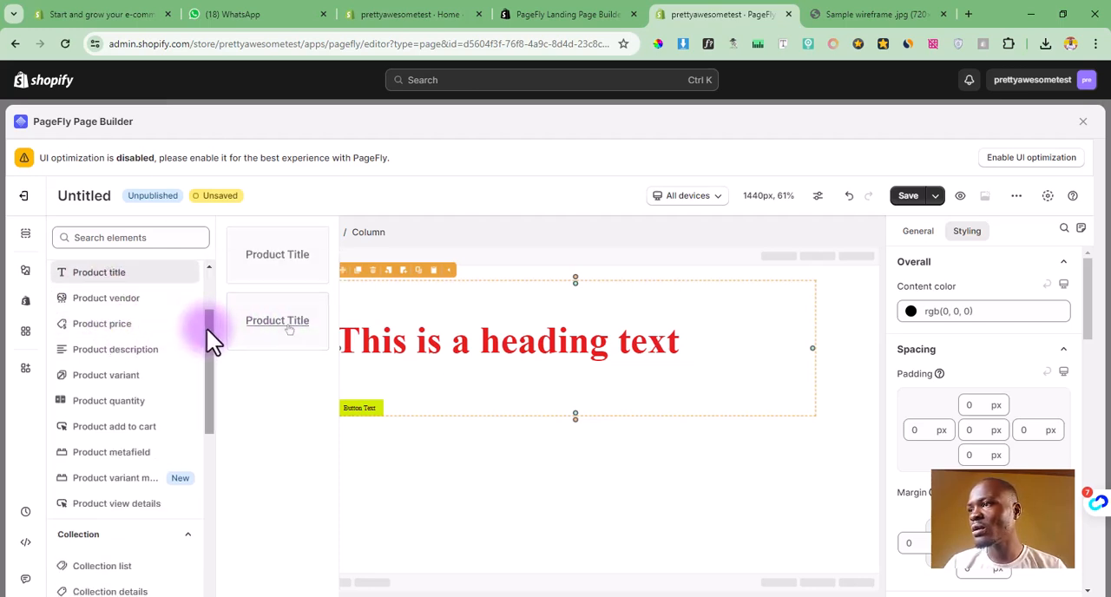
{"action": "scroll", "coordinate": [200, 343], "scroll_direction": "down", "scroll_amount": 1}
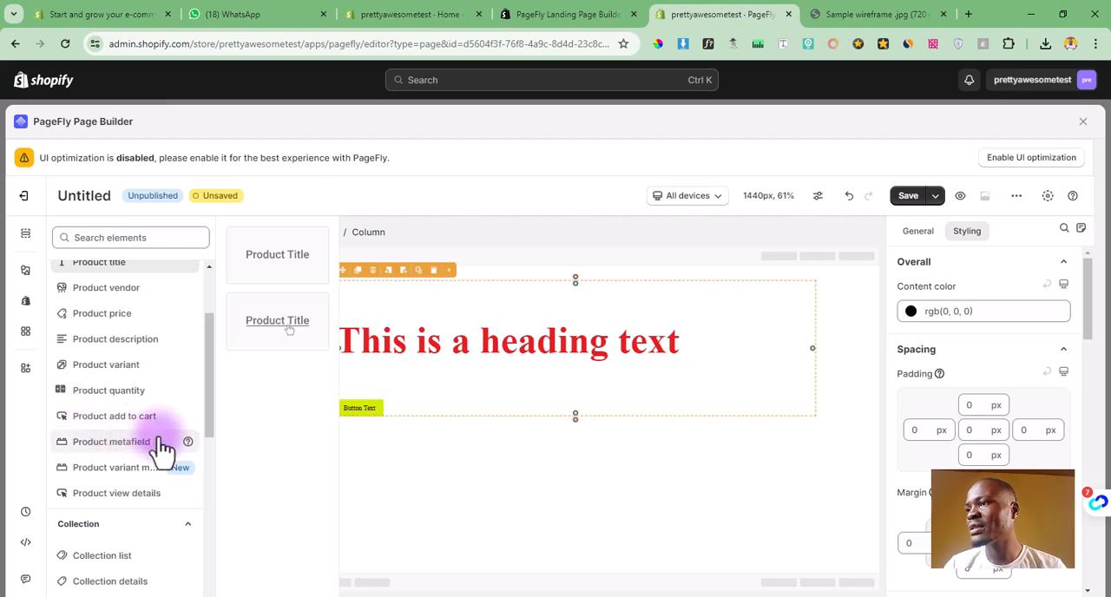
{"action": "scroll", "coordinate": [179, 437], "scroll_direction": "down", "scroll_amount": 5}
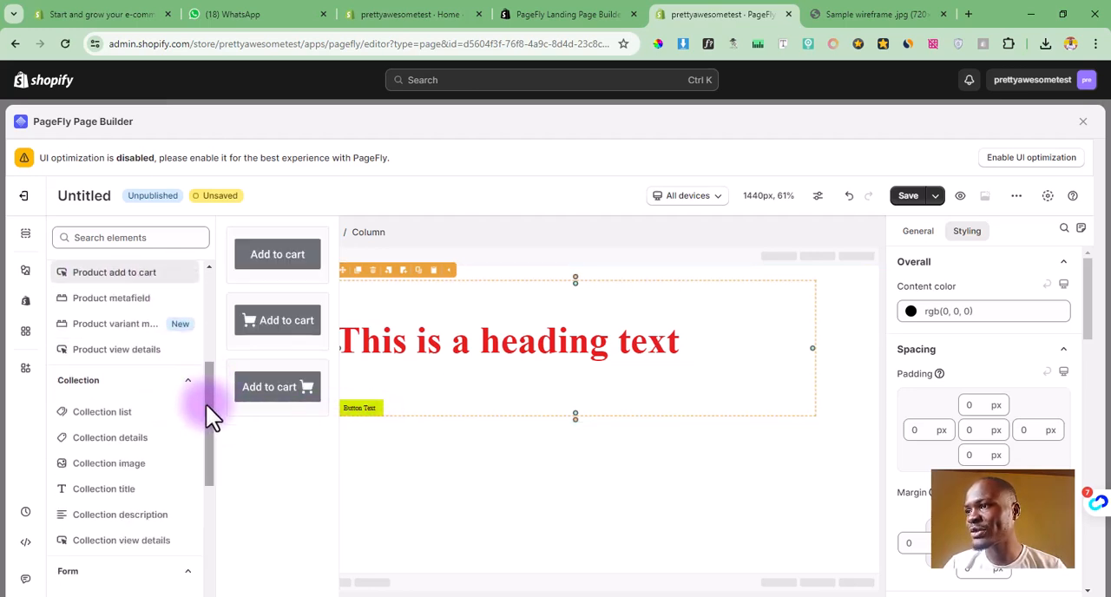
{"action": "left_click_drag", "start_coordinate": [207, 403], "coordinate": [208, 416]}
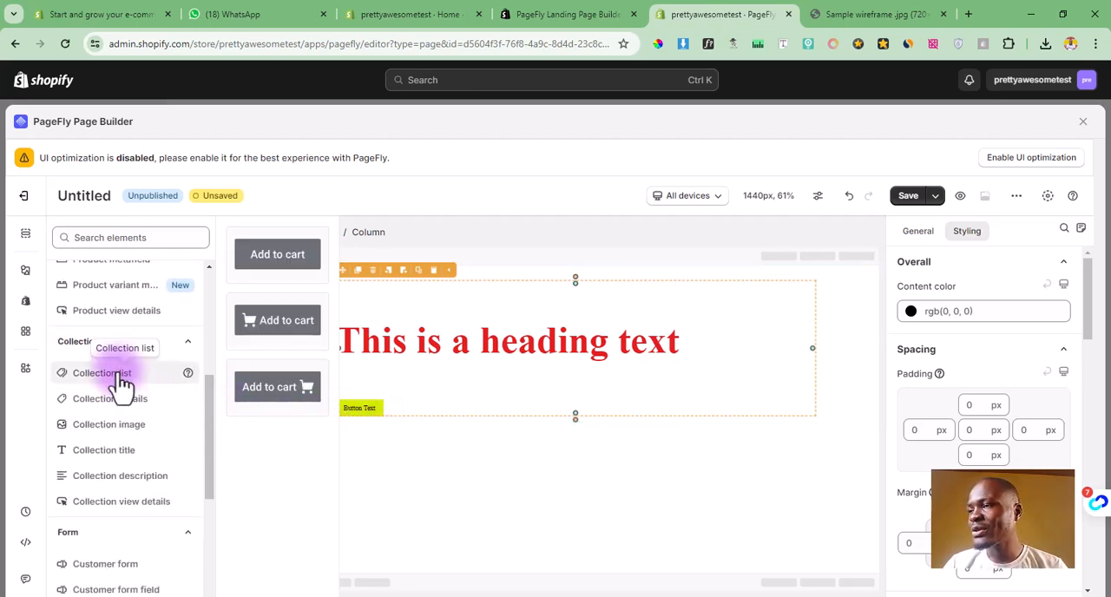
{"action": "scroll", "coordinate": [121, 386], "scroll_direction": "down", "scroll_amount": 3}
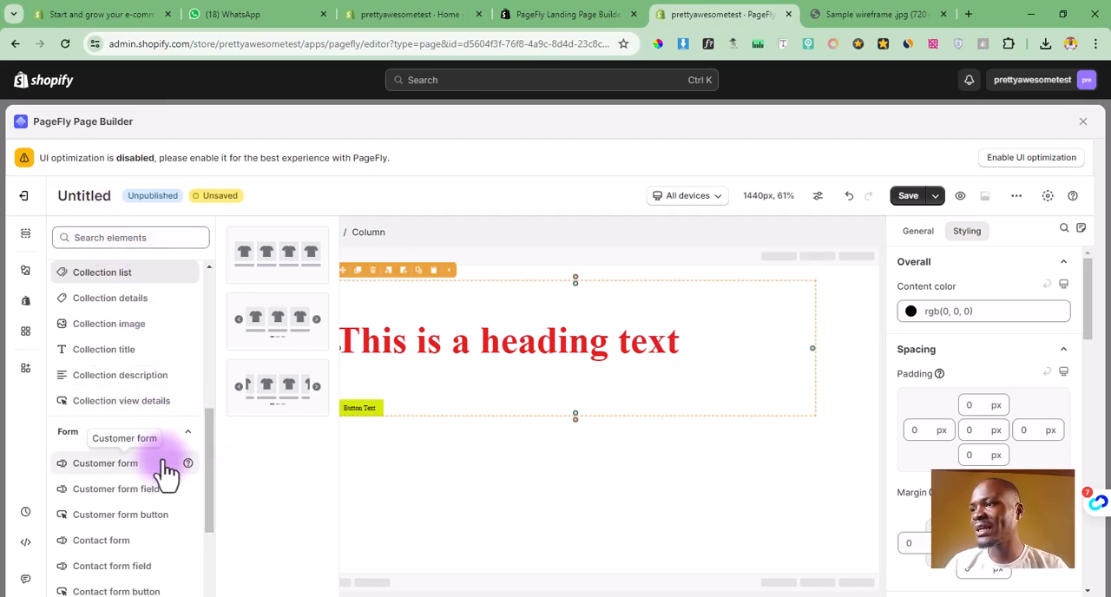
Step: Add the contact form variant with labels beside its fields in a new row below the button
{"action": "left_click_drag", "start_coordinate": [209, 436], "coordinate": [208, 509]}
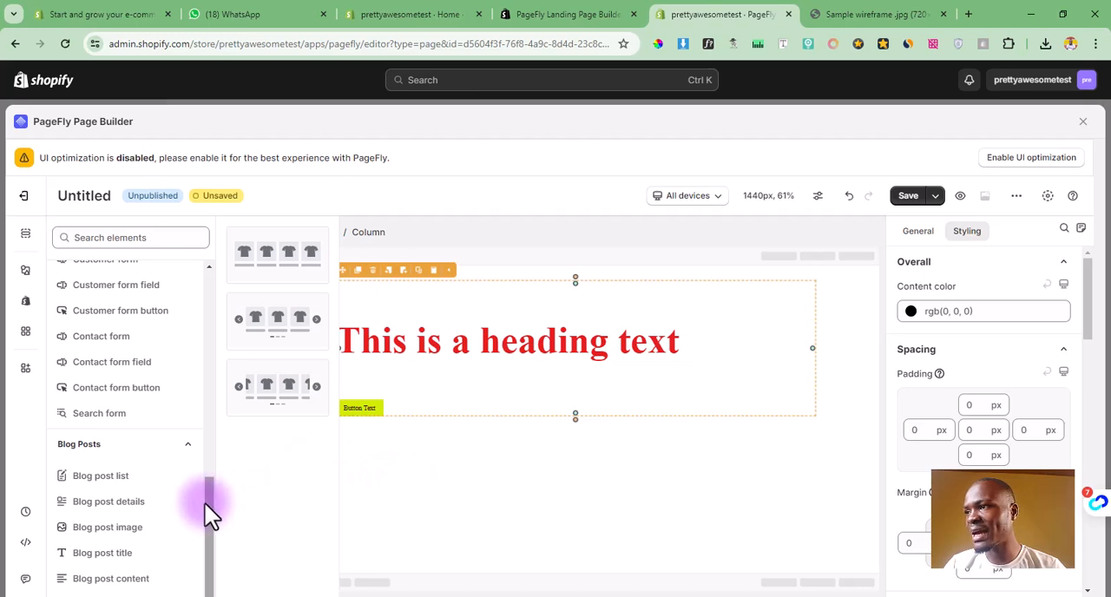
{"action": "left_click", "coordinate": [107, 341]}
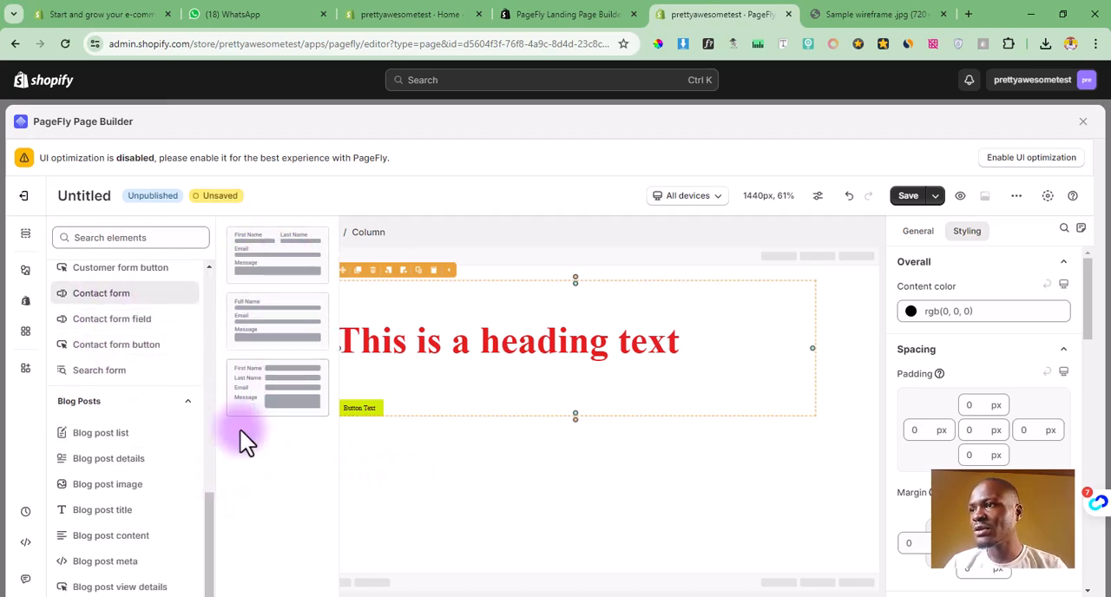
{"action": "left_click_drag", "start_coordinate": [276, 386], "coordinate": [466, 420]}
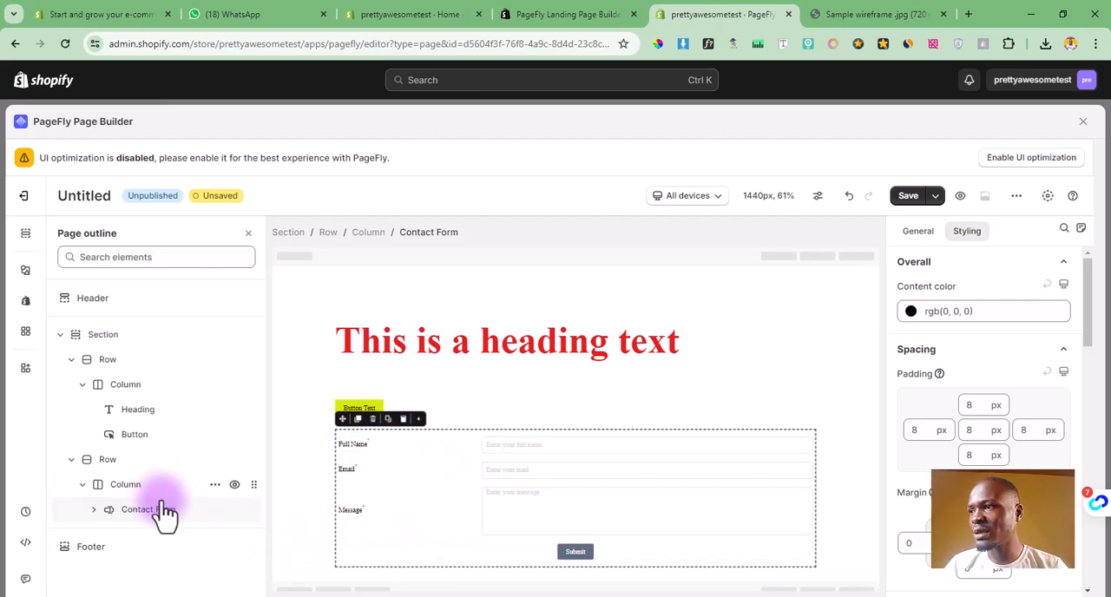
Step: Inspect the general settings of the contact form and of the section that contains it
{"action": "left_click", "coordinate": [917, 238]}
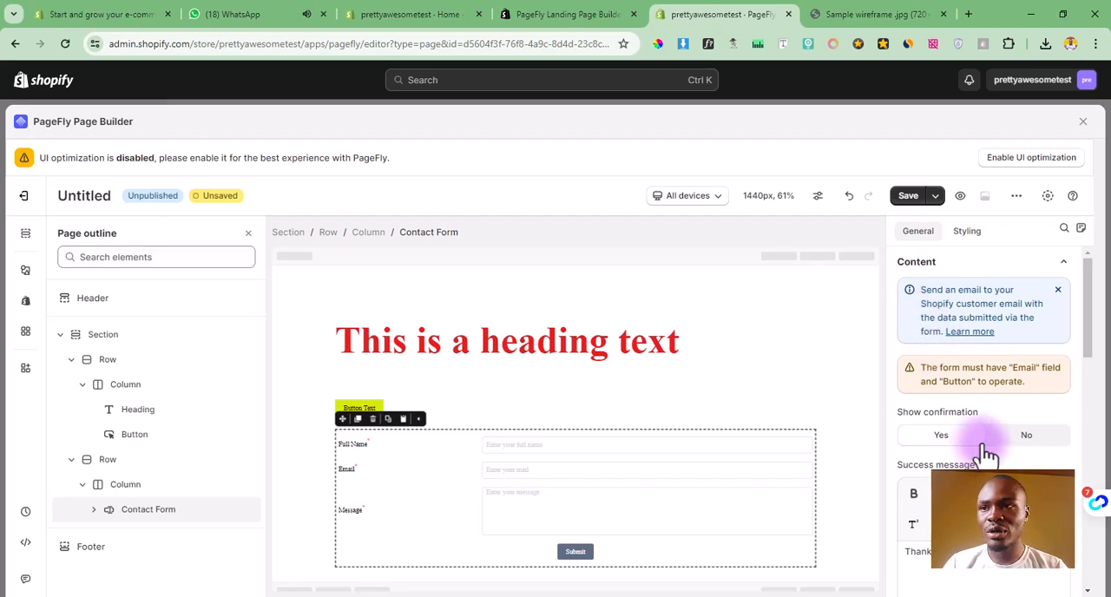
{"action": "left_click", "coordinate": [278, 497]}
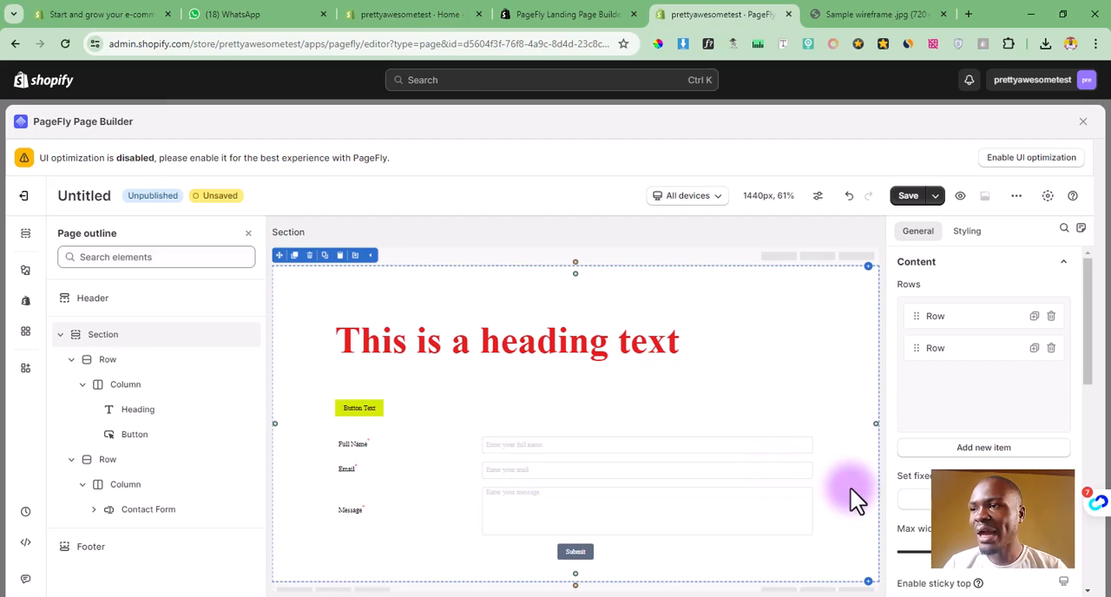
{"action": "scroll", "coordinate": [372, 438], "scroll_direction": "down", "scroll_amount": 1}
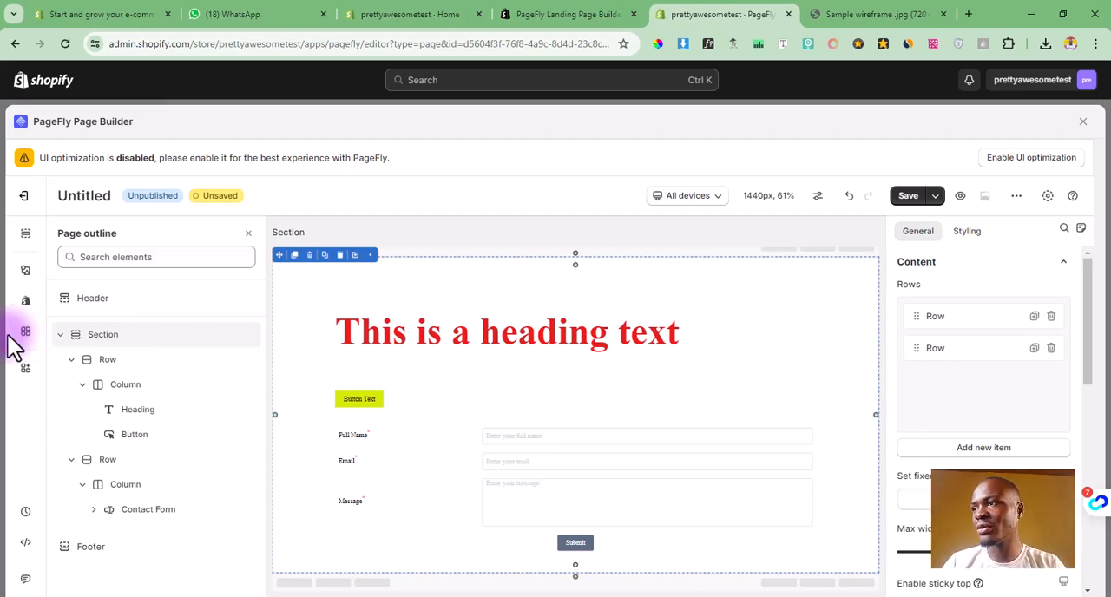
Step: Activate the Trustoo Product & Ali Reviews integration and add its Review Widget in a new section below the contact form
{"action": "left_click", "coordinate": [25, 332]}
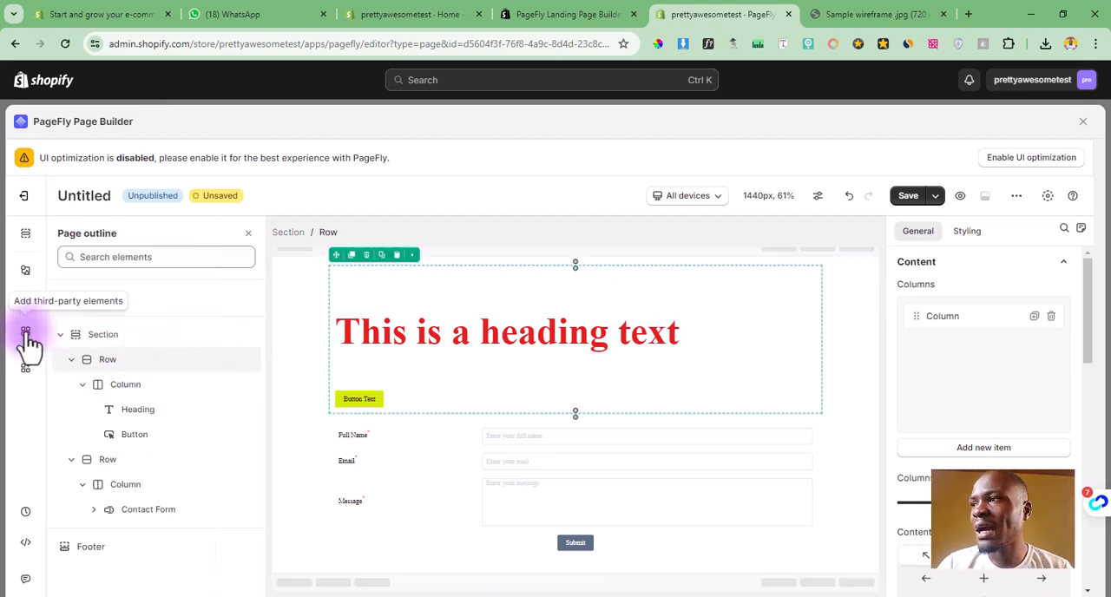
{"action": "left_click", "coordinate": [27, 334]}
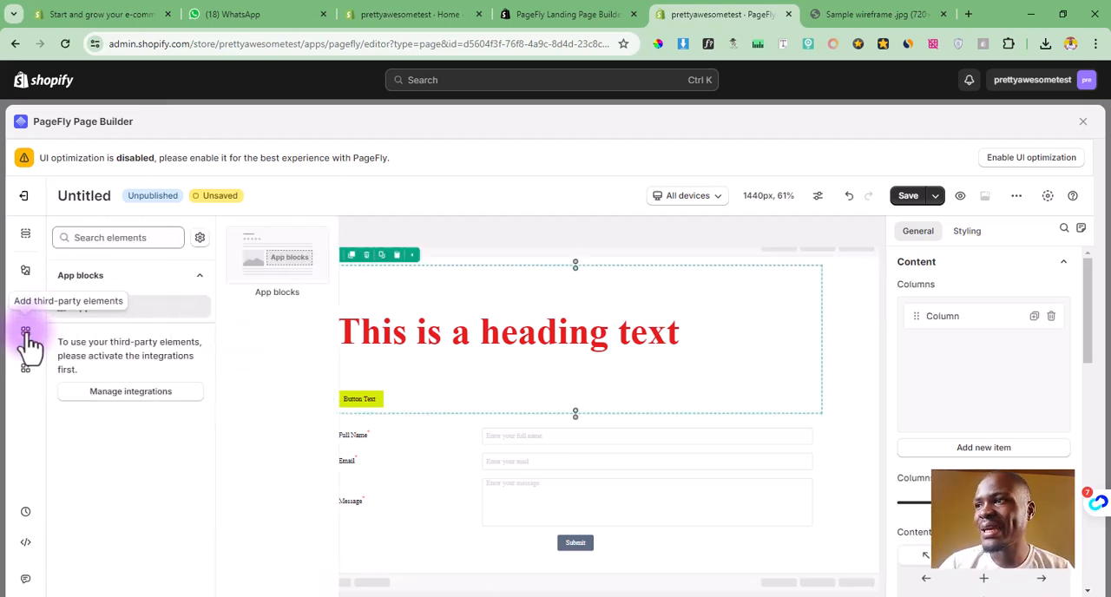
{"action": "left_click", "coordinate": [199, 238]}
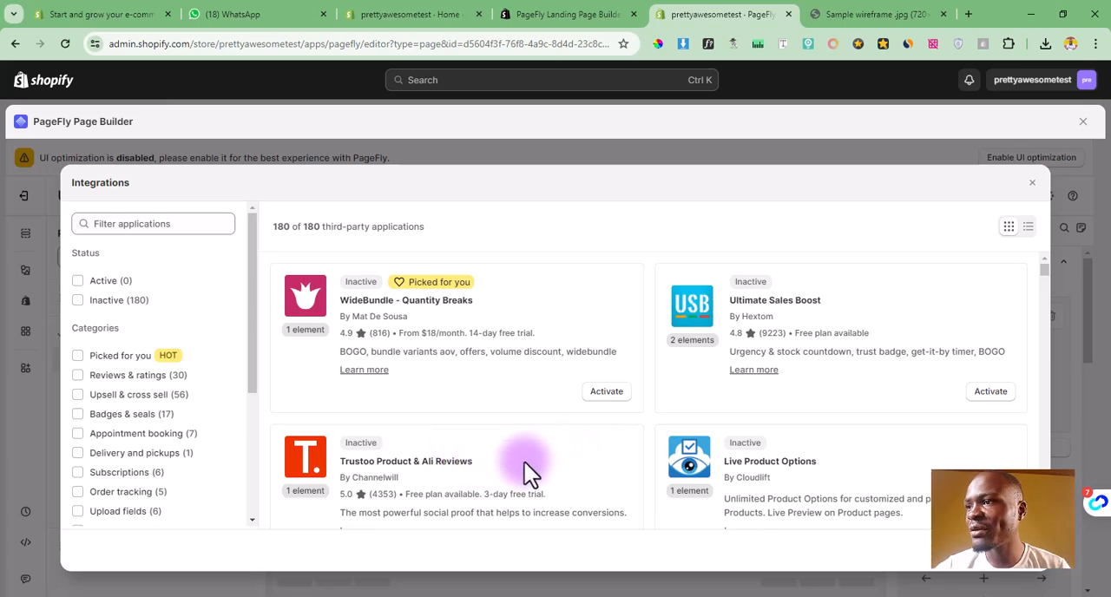
{"action": "scroll", "coordinate": [512, 464], "scroll_direction": "down", "scroll_amount": 1}
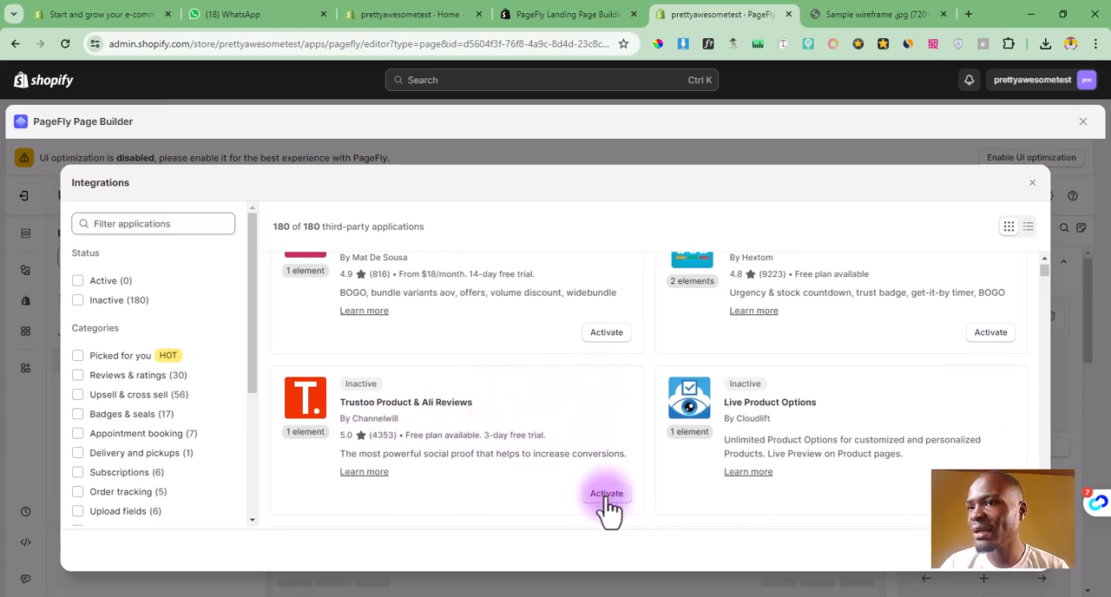
{"action": "left_click", "coordinate": [607, 494]}
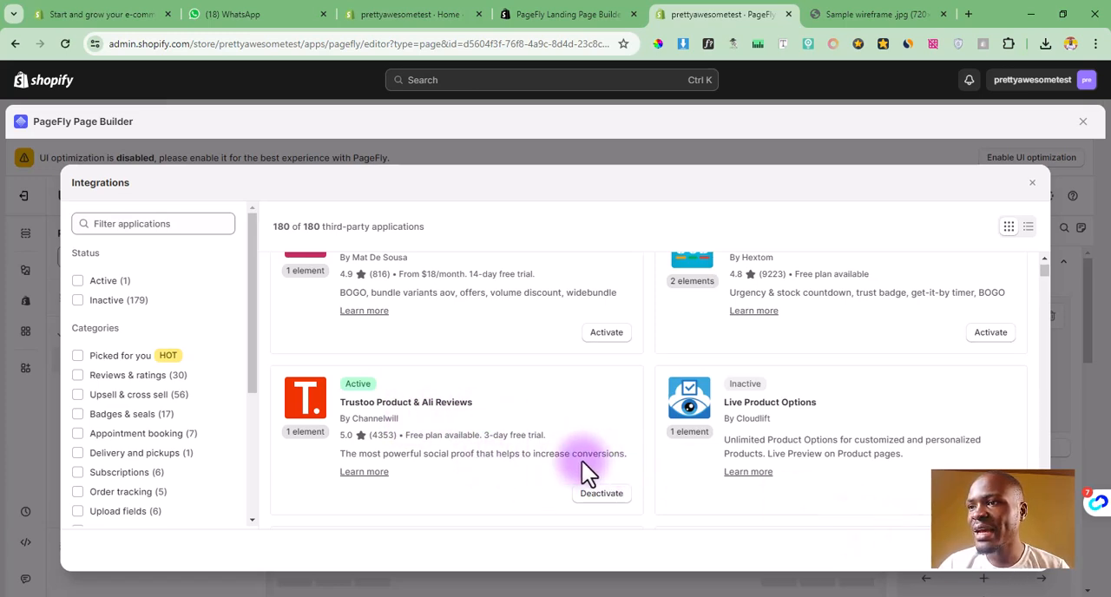
{"action": "left_click", "coordinate": [1026, 558]}
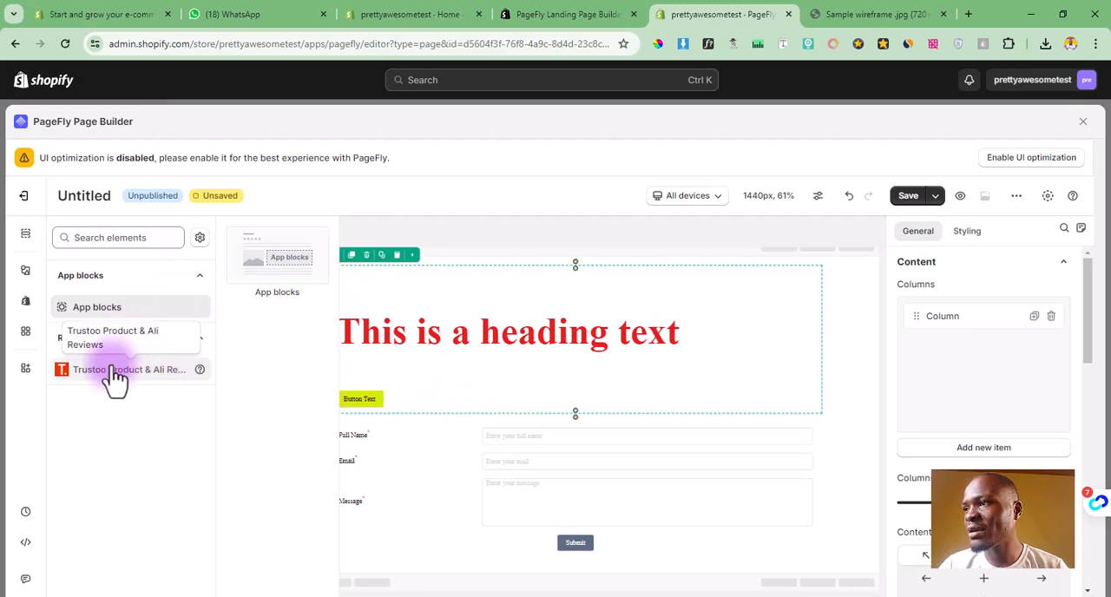
{"action": "left_click", "coordinate": [101, 378]}
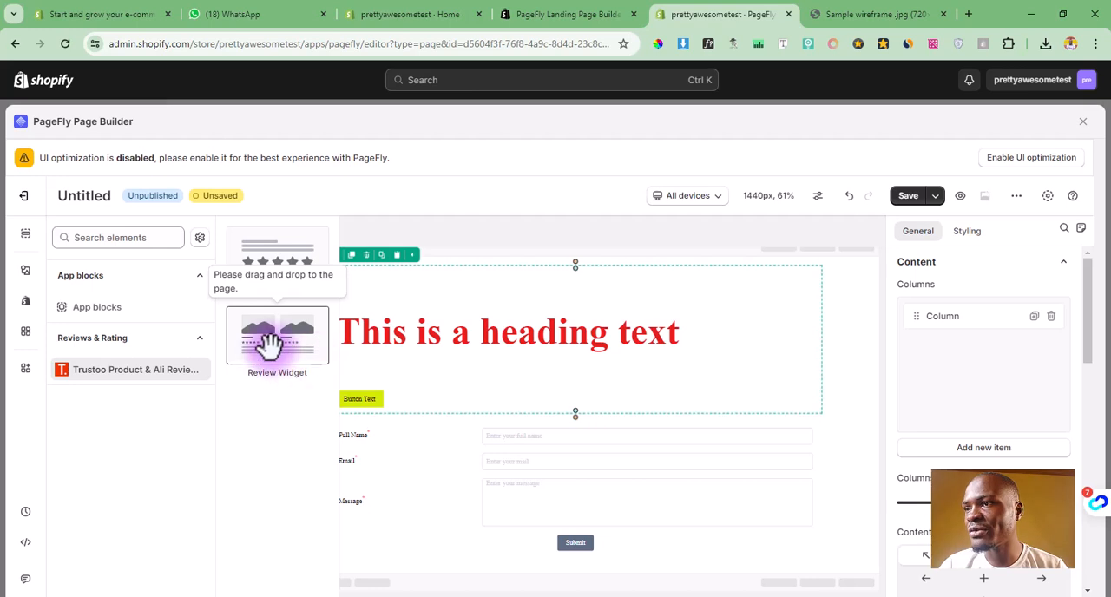
{"action": "left_click_drag", "start_coordinate": [265, 339], "coordinate": [498, 578]}
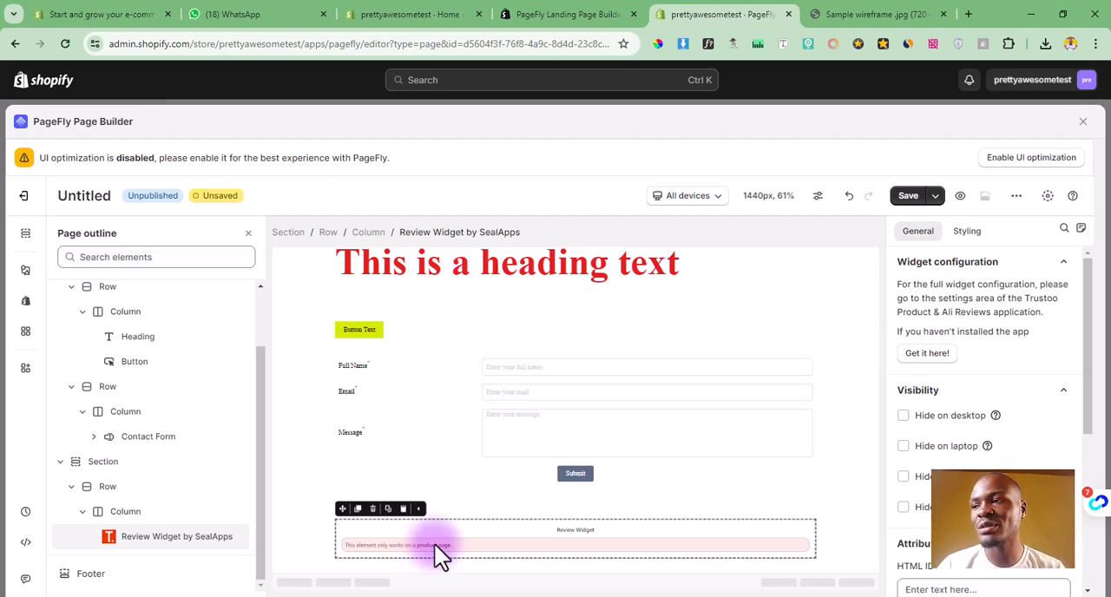
Step: Look through the other third-party applications available as integrations and close the list
{"action": "left_click", "coordinate": [349, 565]}
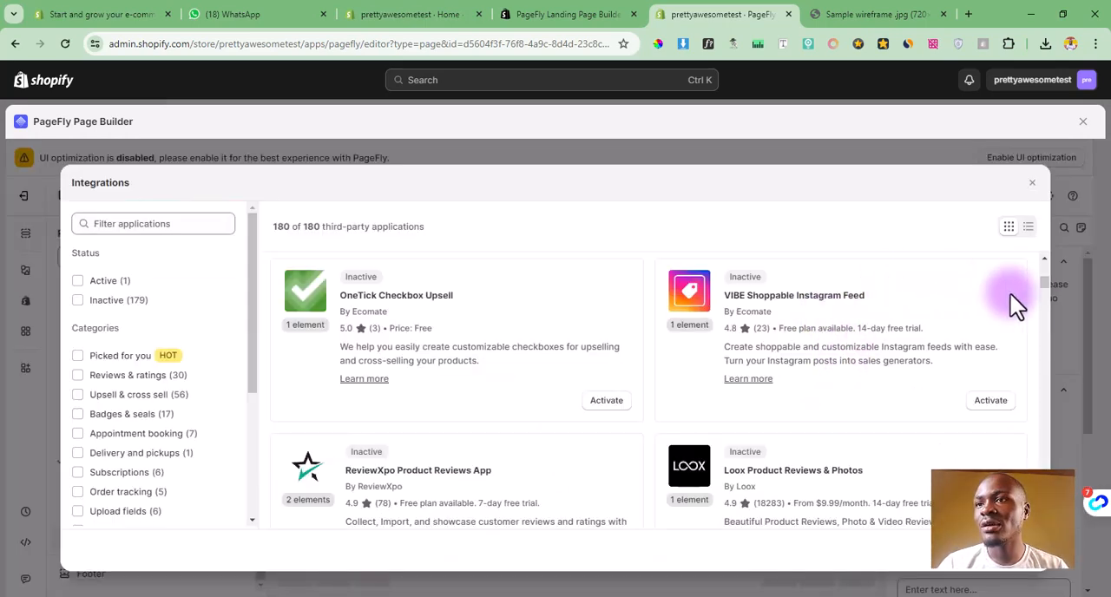
{"action": "left_click_drag", "start_coordinate": [1043, 281], "coordinate": [1042, 309]}
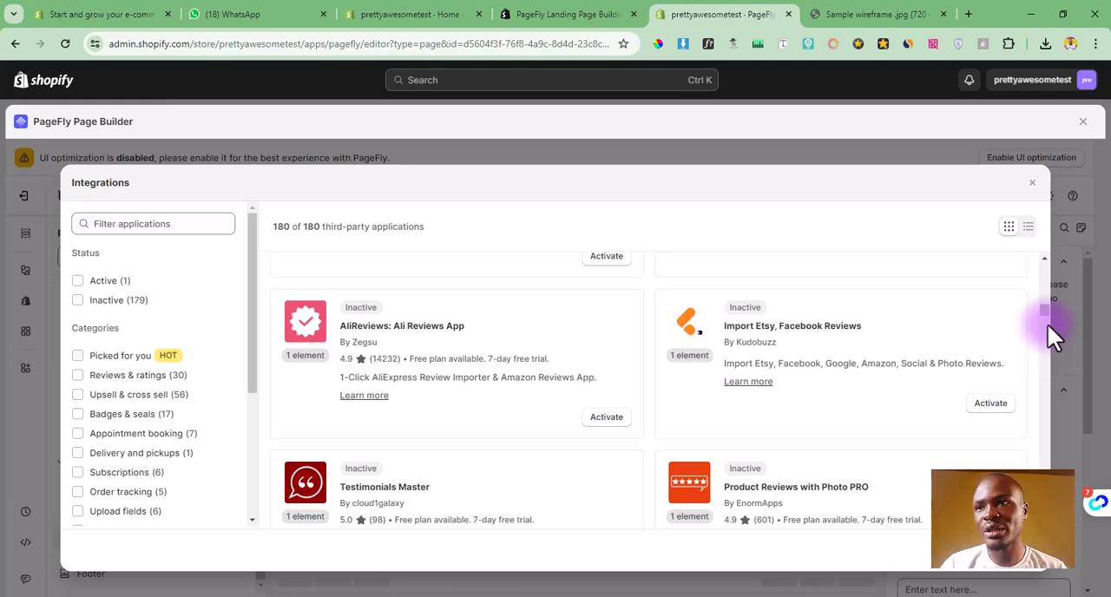
{"action": "left_click_drag", "start_coordinate": [1043, 314], "coordinate": [1048, 326]}
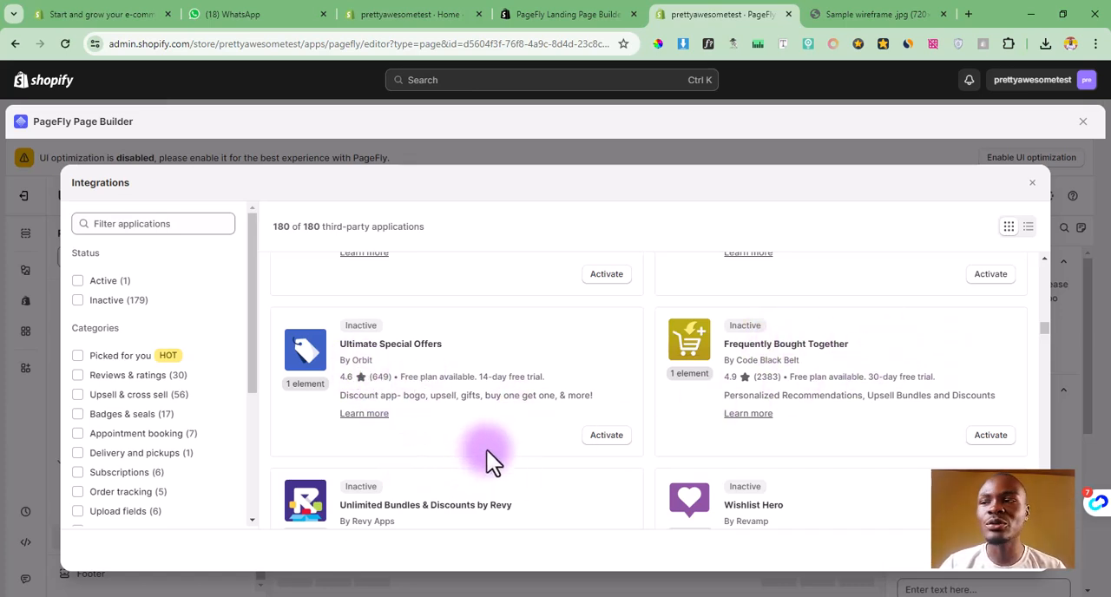
{"action": "left_click", "coordinate": [1032, 184]}
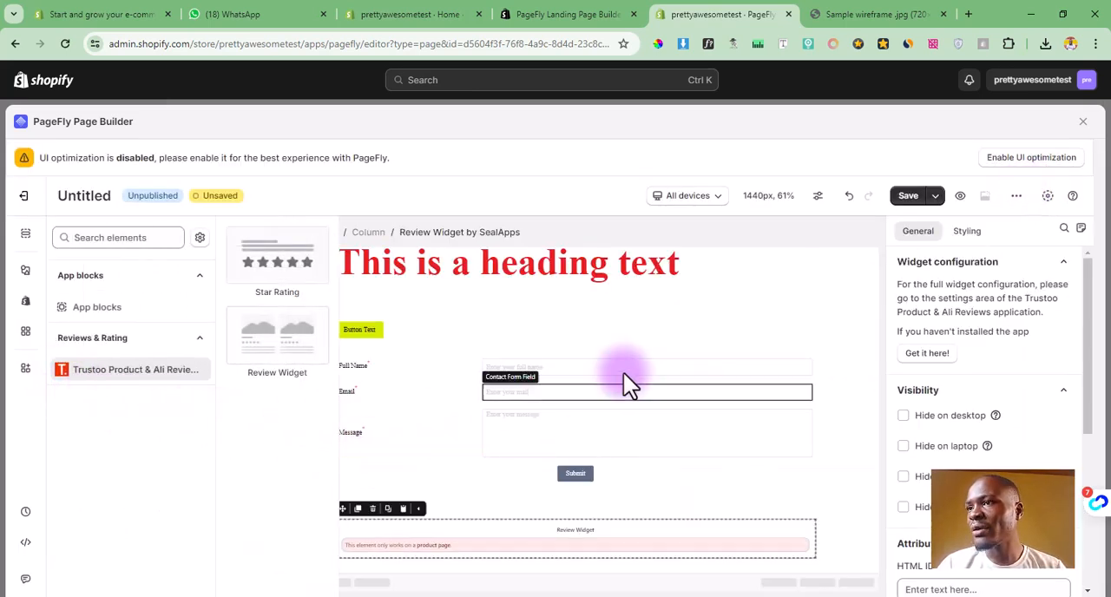
Step: Insert the section template "Set" between the contact form section and the Review Widget section, previewing it before selecting it
{"action": "left_click", "coordinate": [838, 335]}
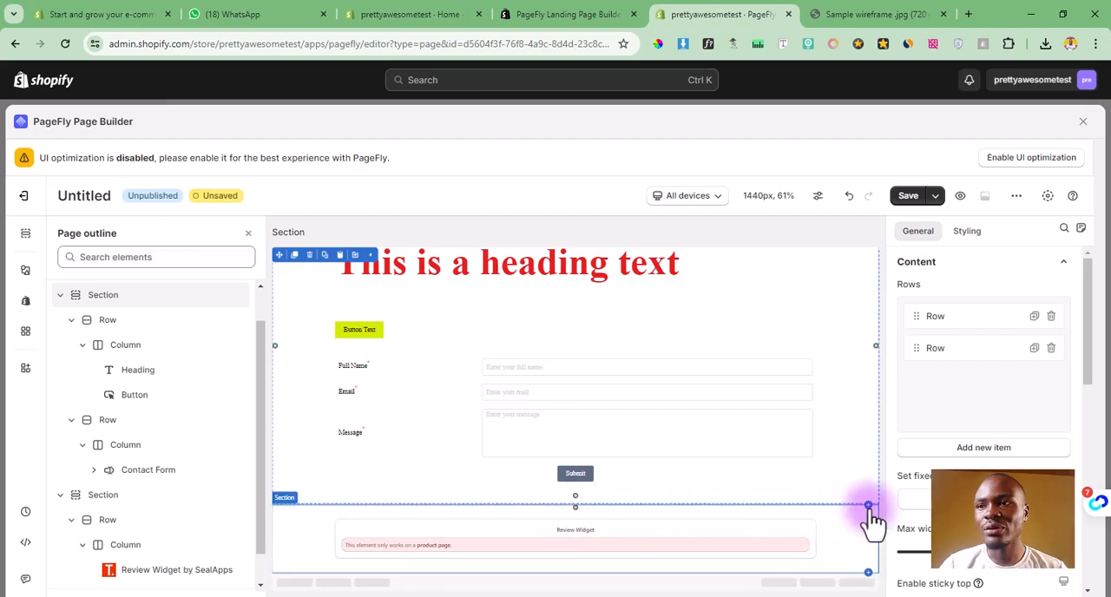
{"action": "mouse_move", "coordinate": [869, 507]}
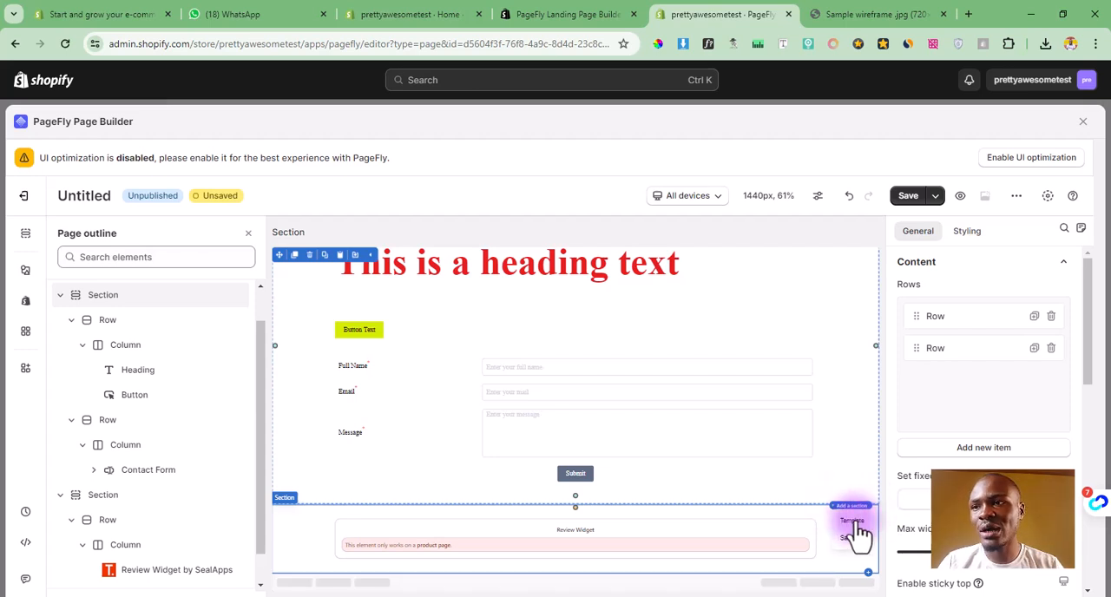
{"action": "left_click", "coordinate": [859, 521]}
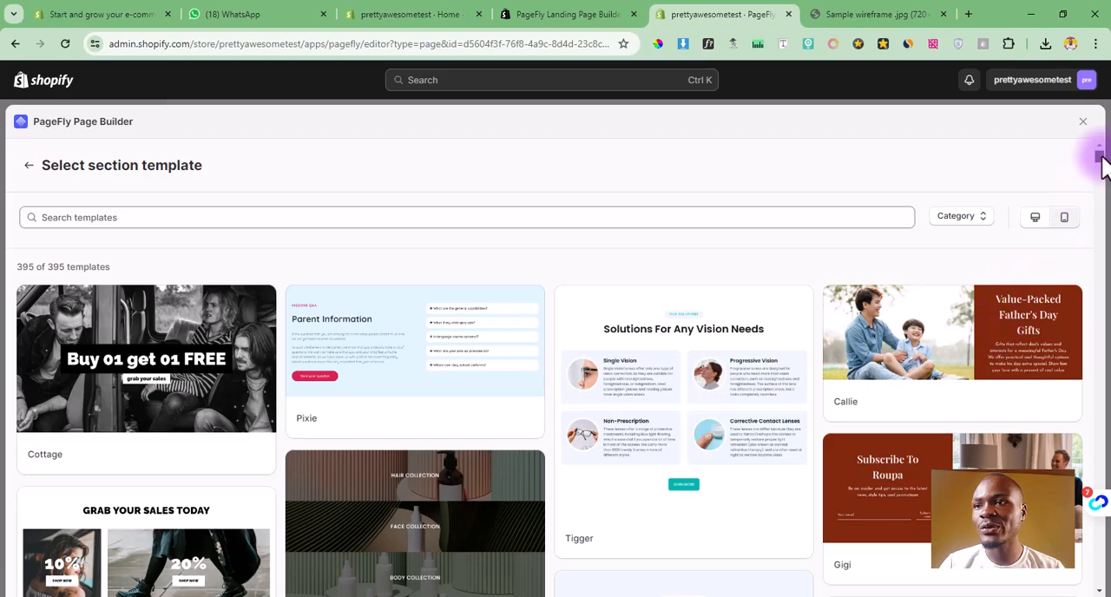
{"action": "left_click_drag", "start_coordinate": [1099, 156], "coordinate": [1101, 173]}
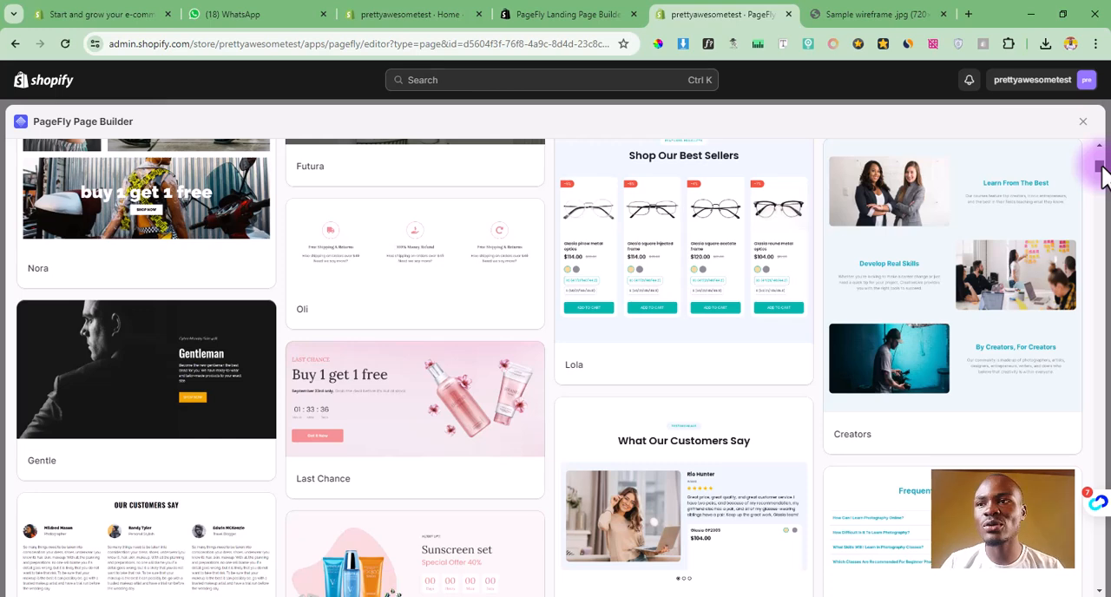
{"action": "left_click_drag", "start_coordinate": [1101, 173], "coordinate": [1102, 179]}
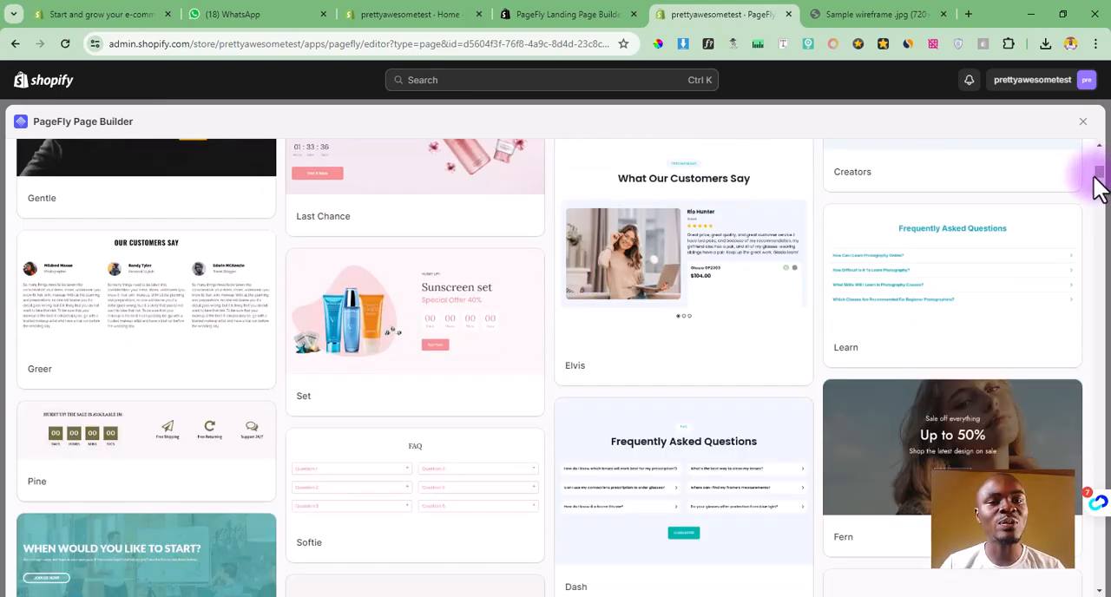
{"action": "mouse_move", "coordinate": [1079, 194]}
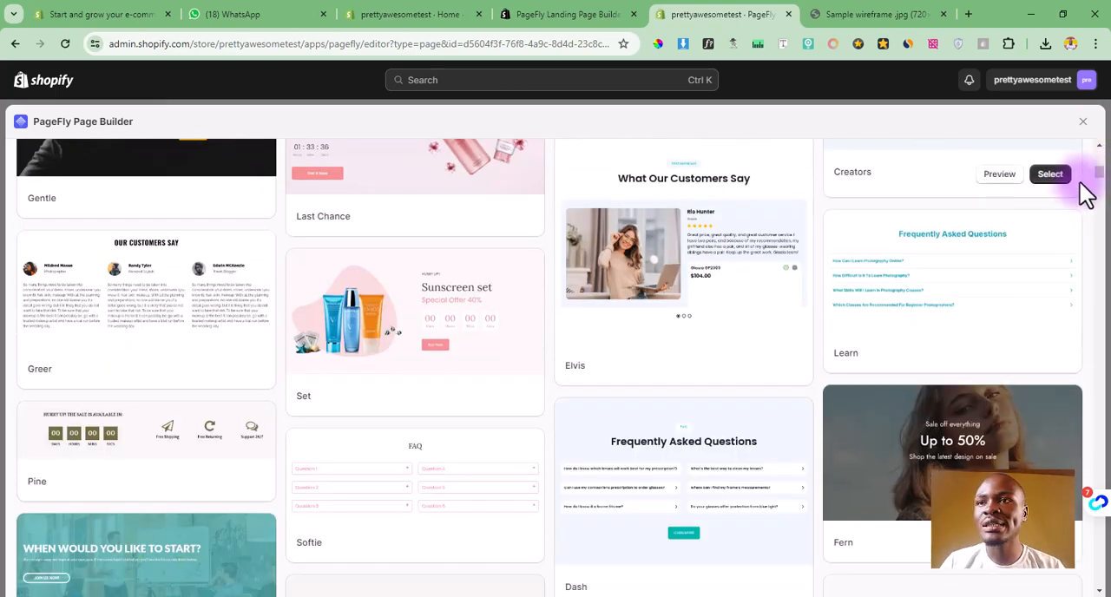
{"action": "left_click_drag", "start_coordinate": [1100, 172], "coordinate": [1099, 173]}
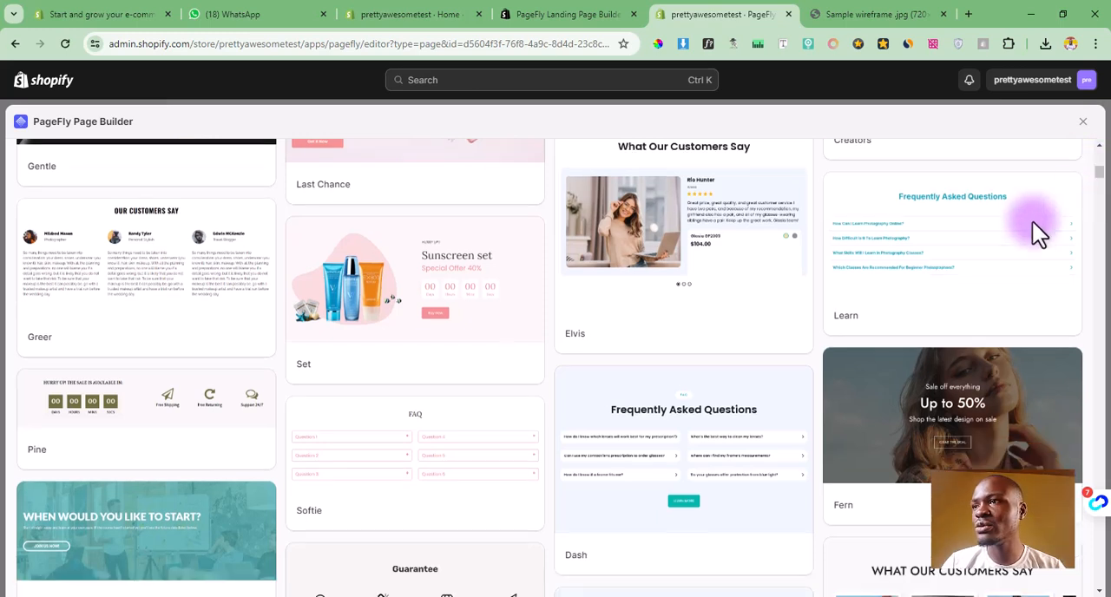
{"action": "mouse_move", "coordinate": [403, 296]}
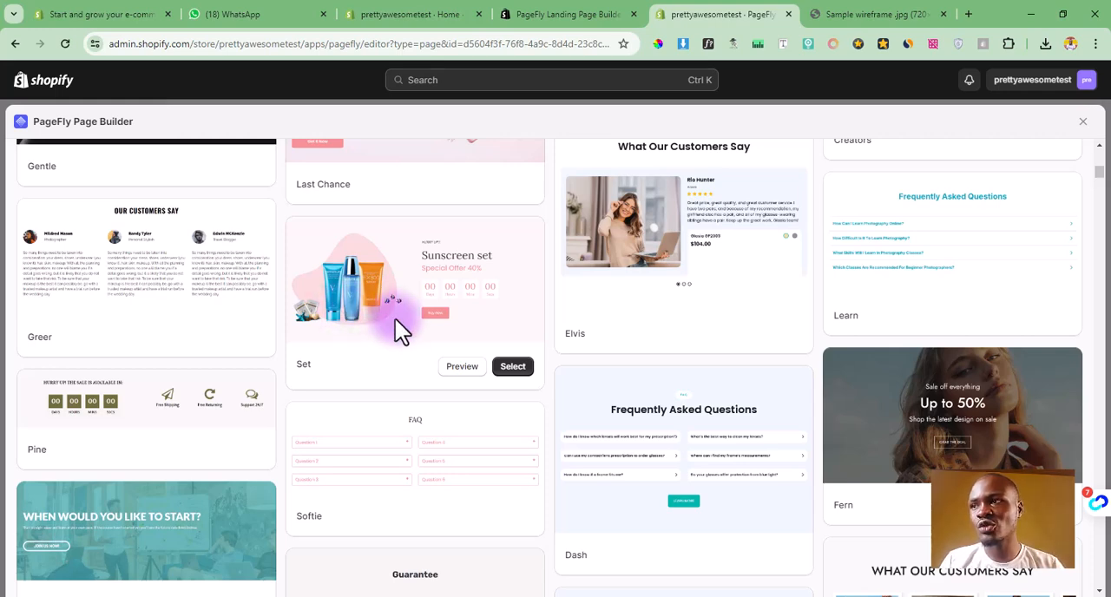
{"action": "left_click", "coordinate": [462, 370]}
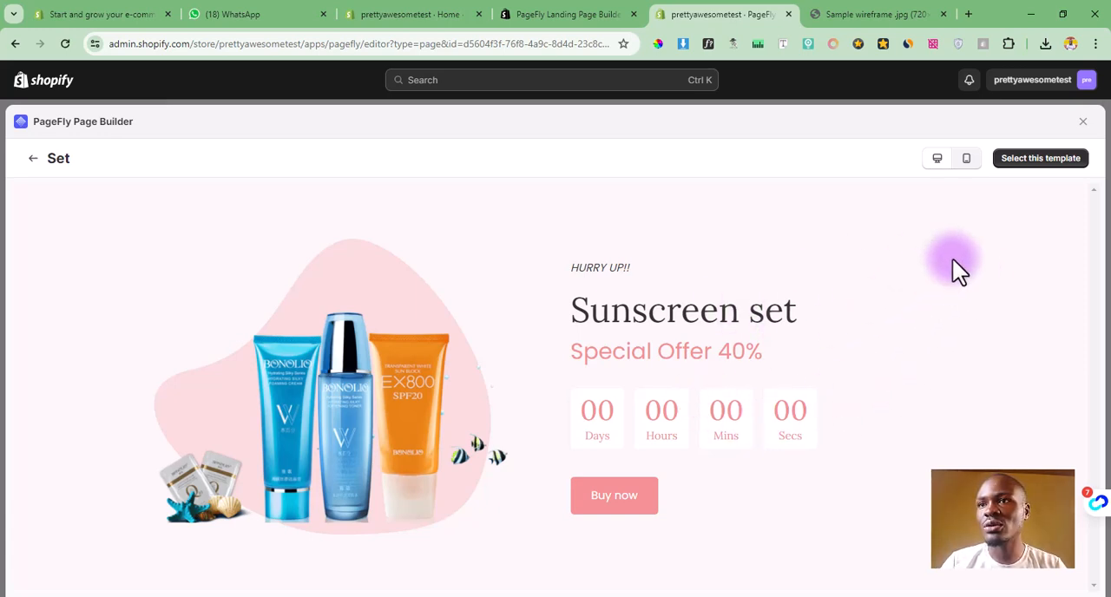
{"action": "left_click", "coordinate": [1064, 167]}
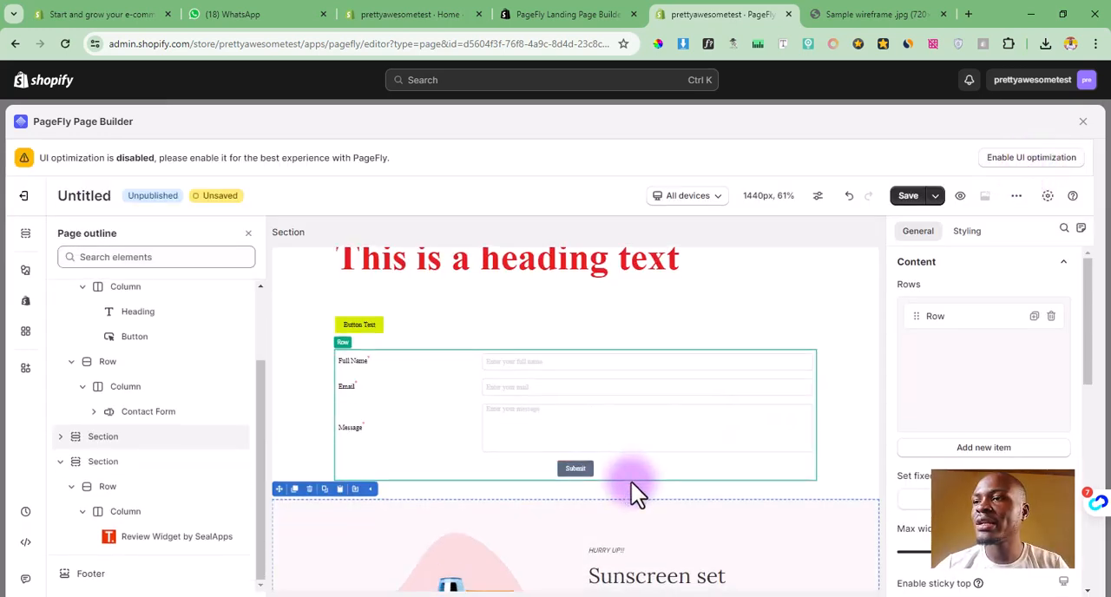
Step: Change the background color of the sunscreen banner section to the muted mauve rgba(150, 122, 122, 0.5)
{"action": "scroll", "coordinate": [631, 482], "scroll_direction": "down", "scroll_amount": 3}
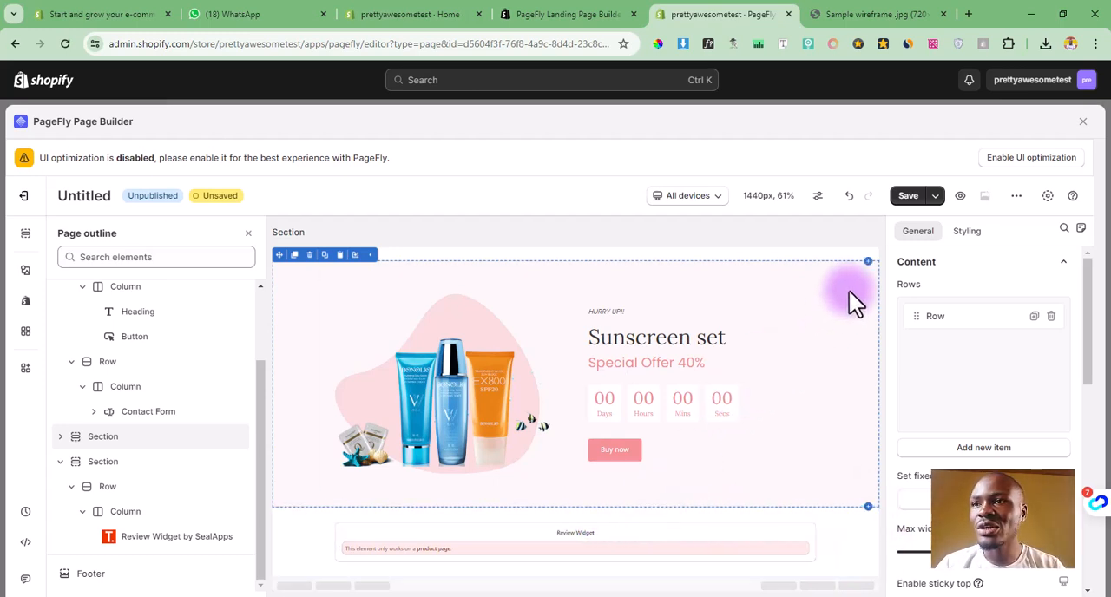
{"action": "left_click", "coordinate": [967, 231]}
{"action": "scroll", "coordinate": [1024, 364], "scroll_direction": "down", "scroll_amount": 5}
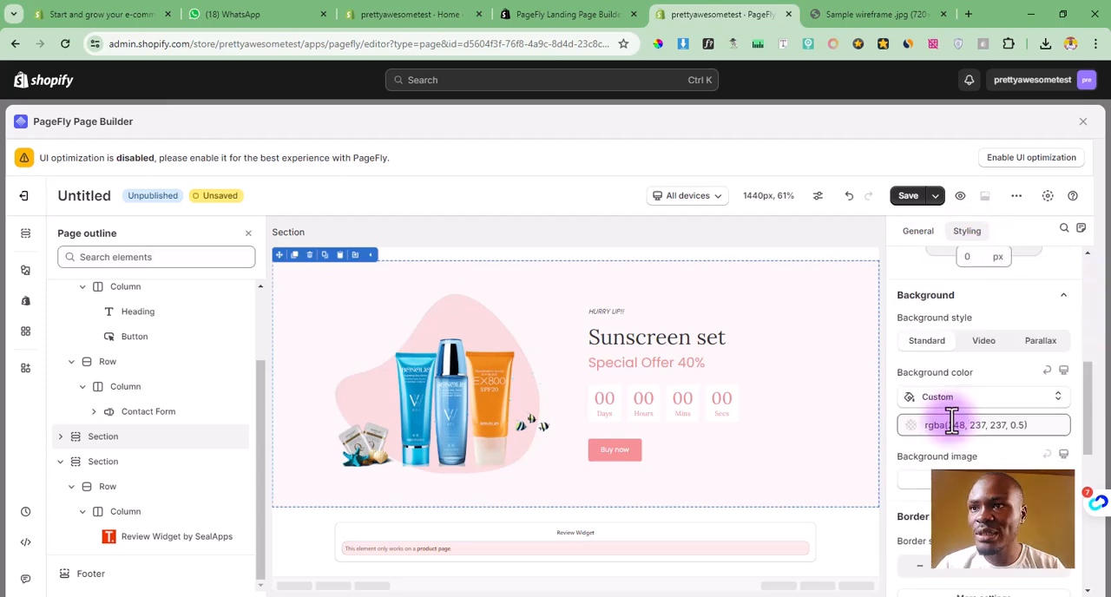
{"action": "left_click", "coordinate": [994, 427]}
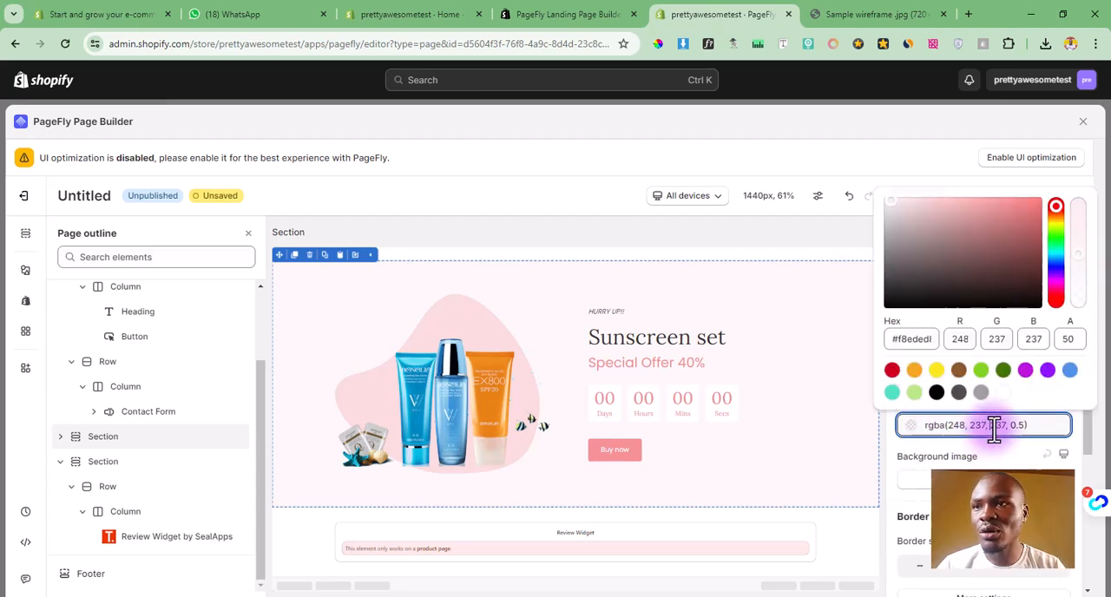
{"action": "left_click", "coordinate": [1012, 428]}
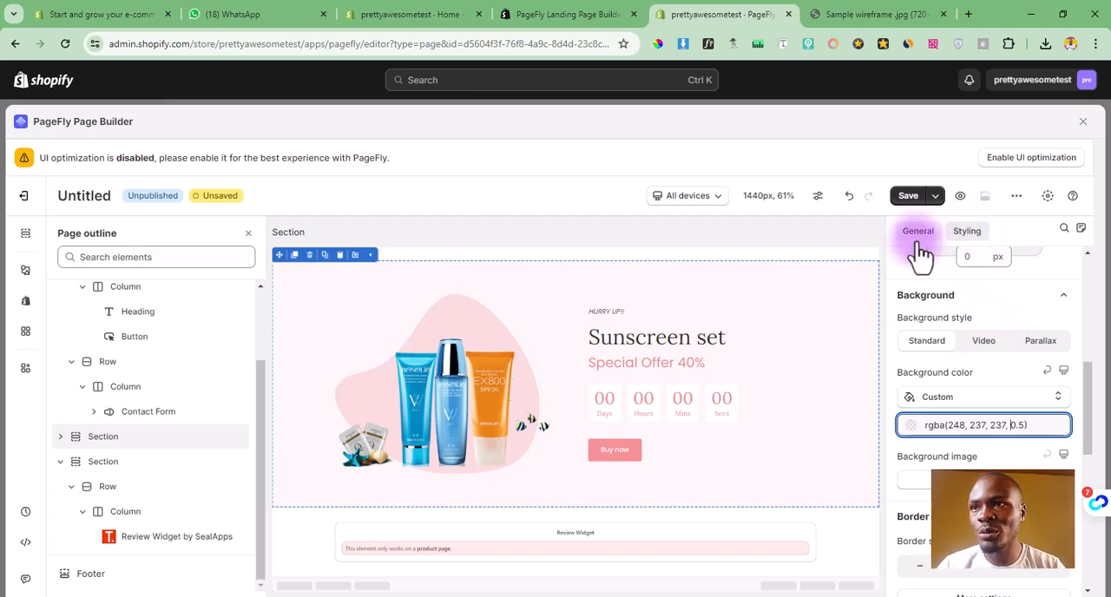
{"action": "left_click", "coordinate": [1007, 426]}
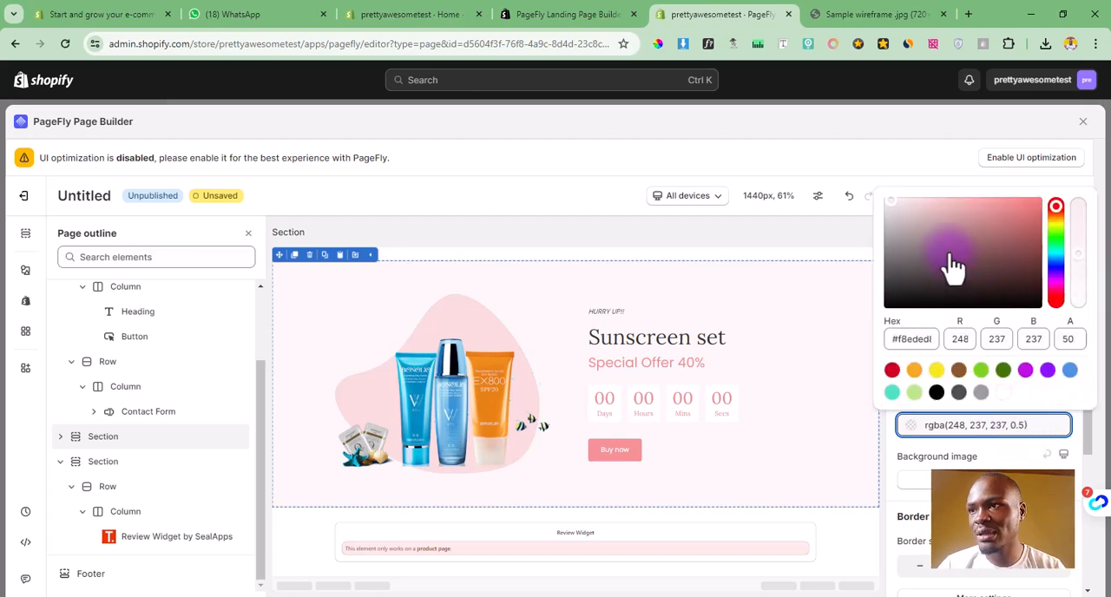
{"action": "left_click_drag", "start_coordinate": [951, 261], "coordinate": [913, 245]}
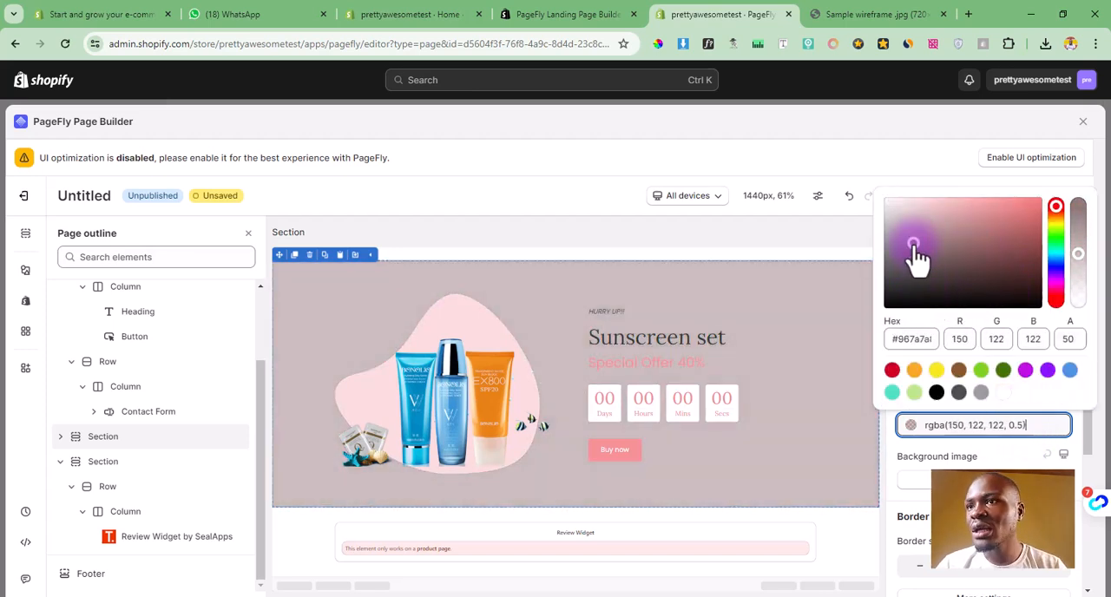
Step: Replace the sunscreen product image in the banner with the existing lawn mower image Asset_16
{"action": "left_click", "coordinate": [471, 346]}
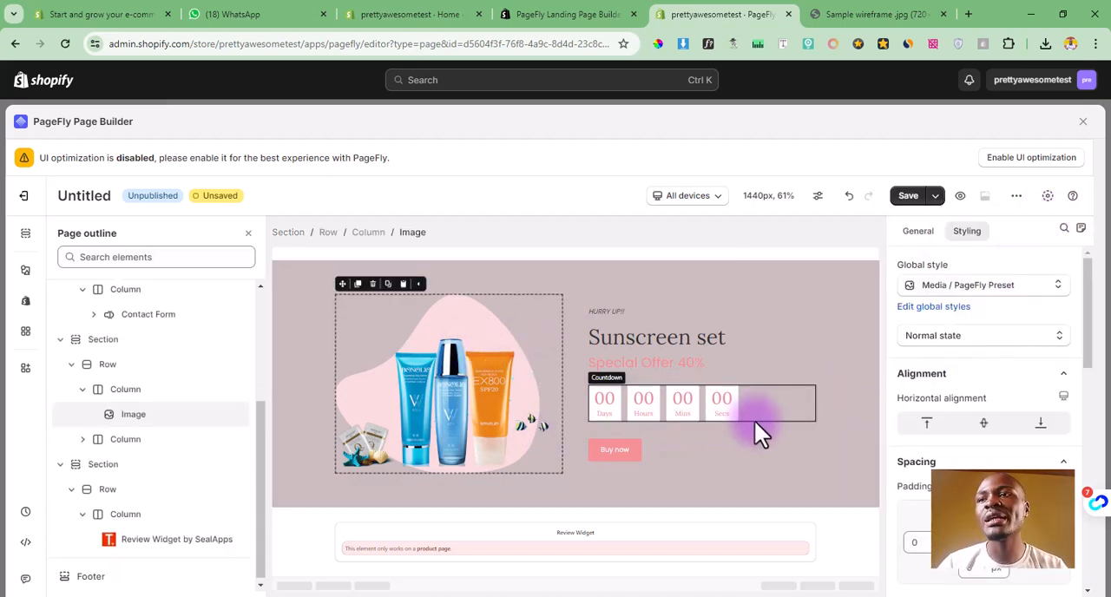
{"action": "left_click", "coordinate": [928, 236]}
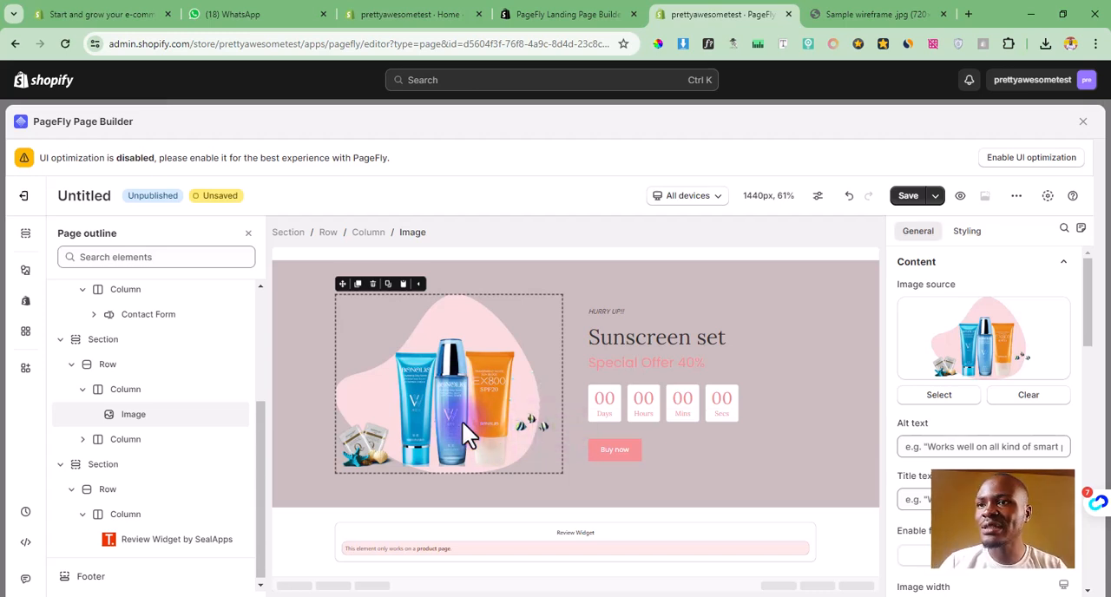
{"action": "left_click", "coordinate": [941, 396]}
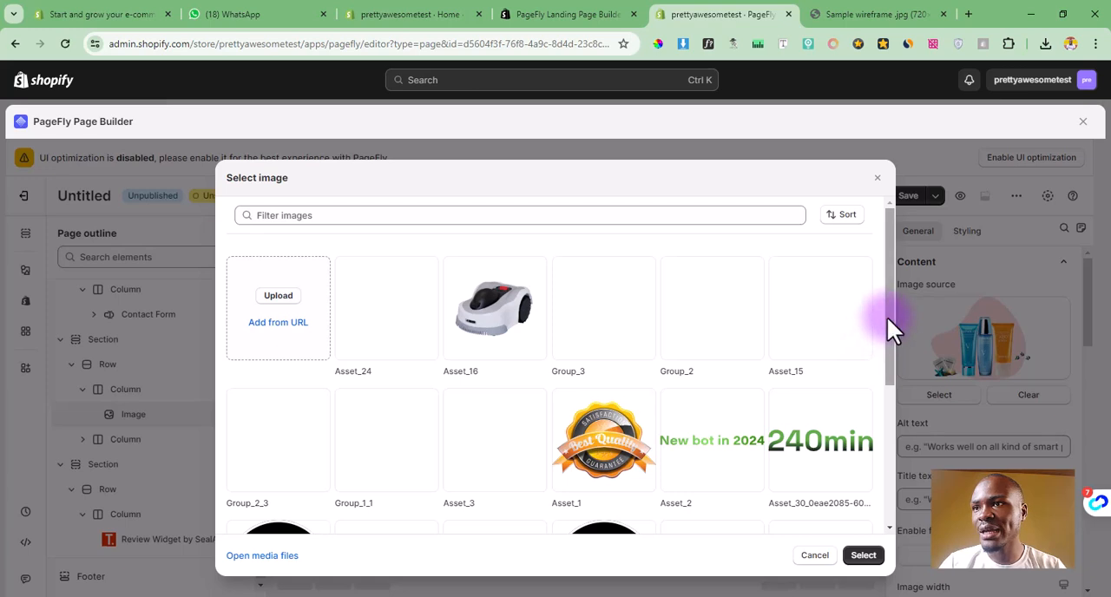
{"action": "left_click", "coordinate": [495, 319]}
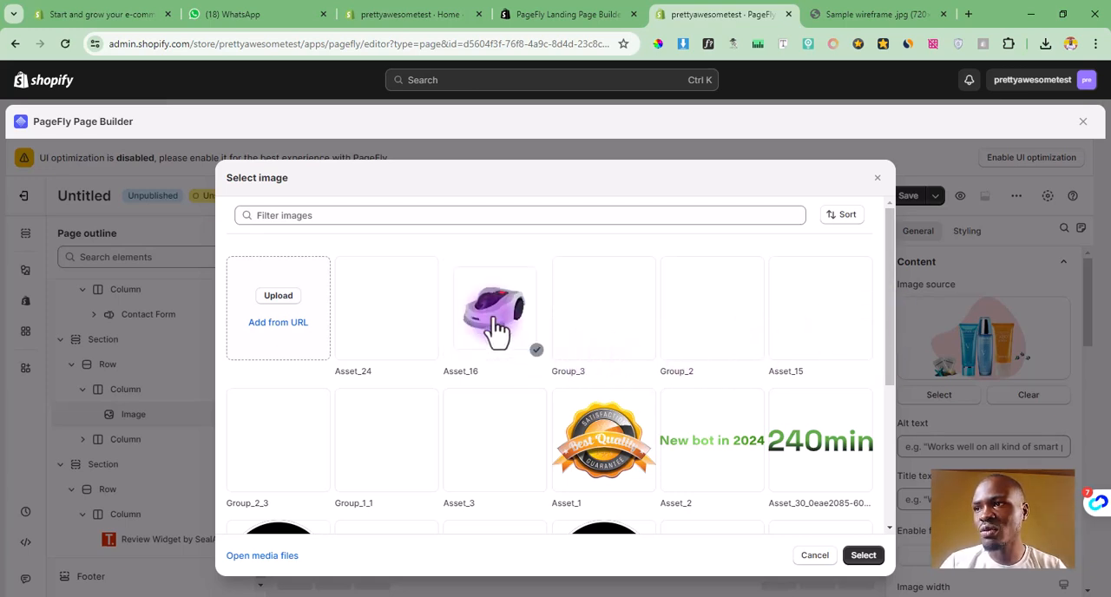
{"action": "left_click", "coordinate": [866, 557]}
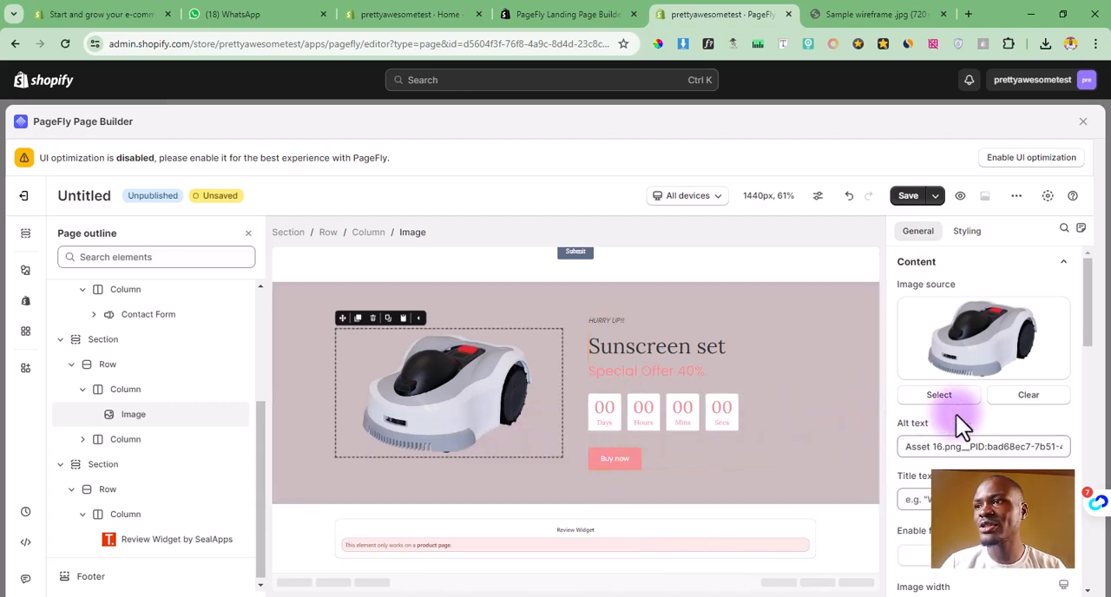
{"action": "left_click", "coordinate": [861, 399]}
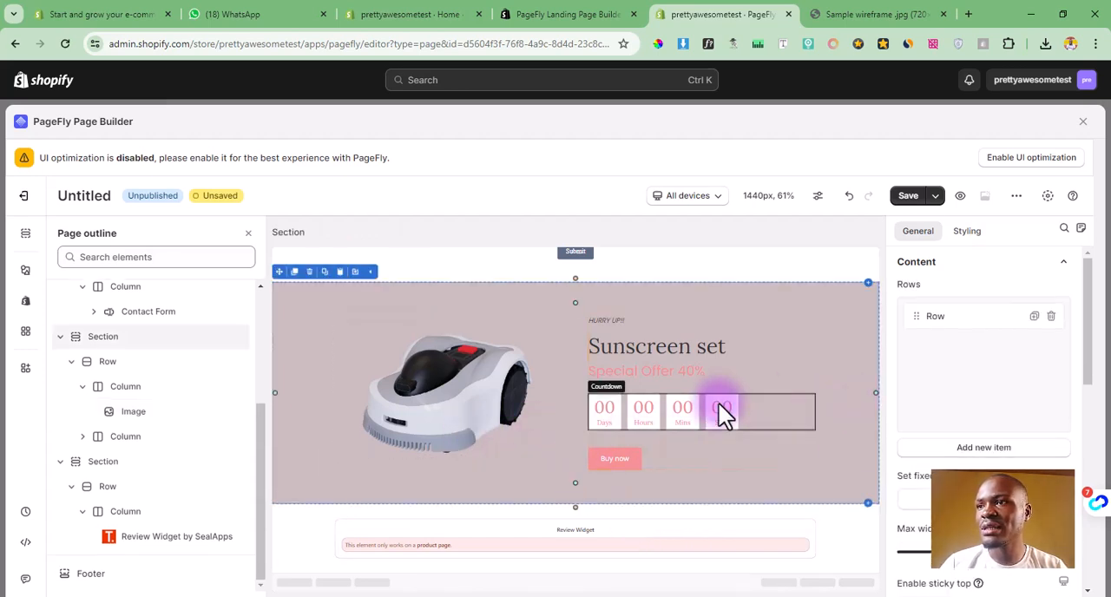
Step: Replace the banner's "Sunscreen set" heading text with "Lawn Mower Pre Sale Offer"
{"action": "left_click", "coordinate": [668, 349]}
{"action": "double_click", "coordinate": [668, 349]}
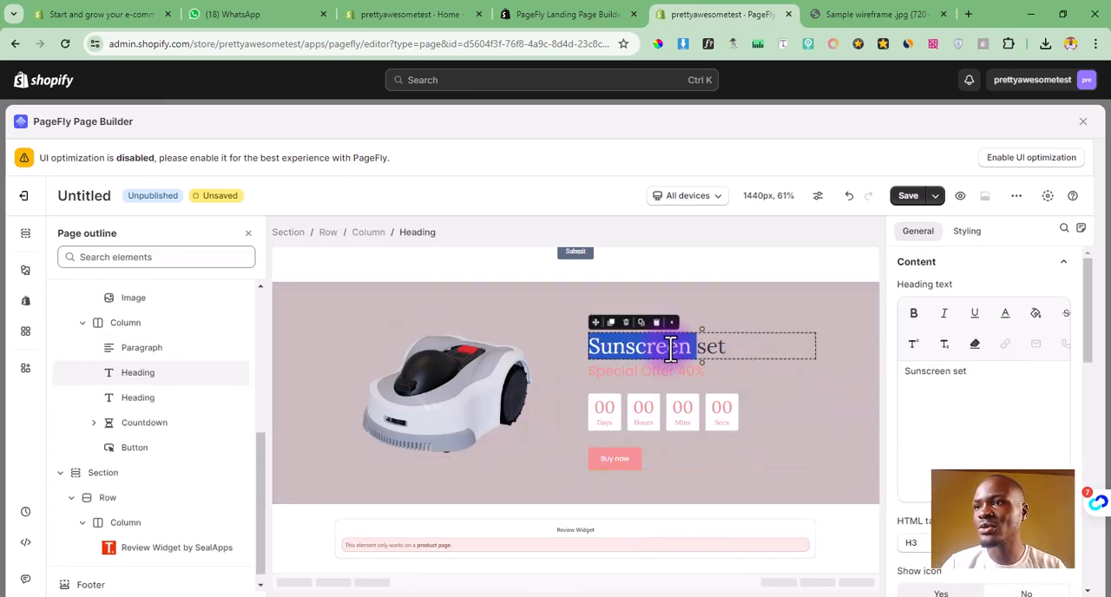
{"action": "triple_click", "coordinate": [719, 349]}
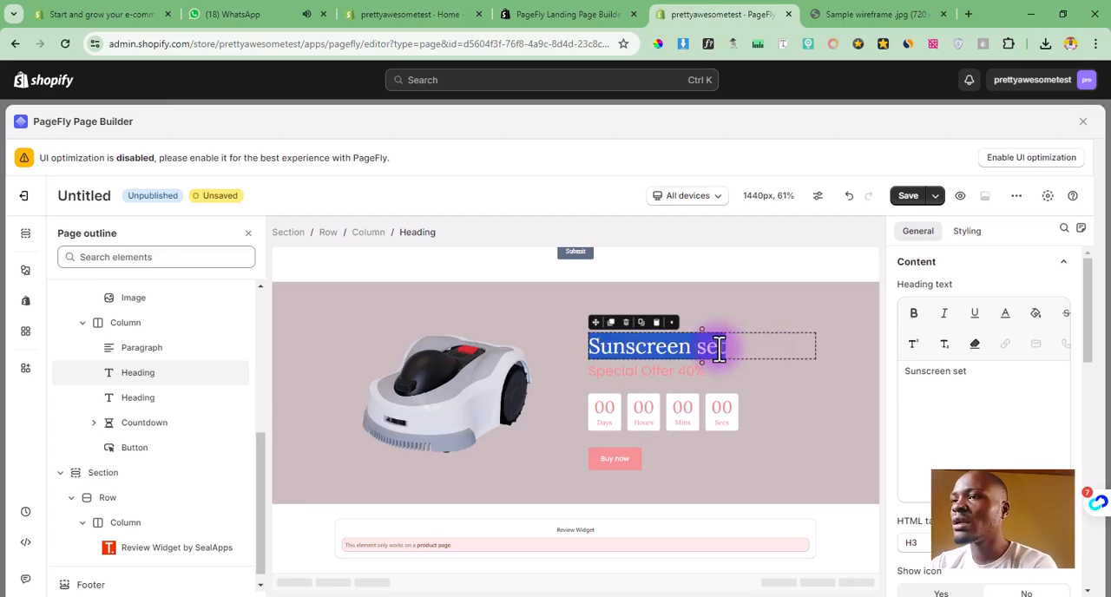
{"action": "type", "text": "Lawn Mo"}
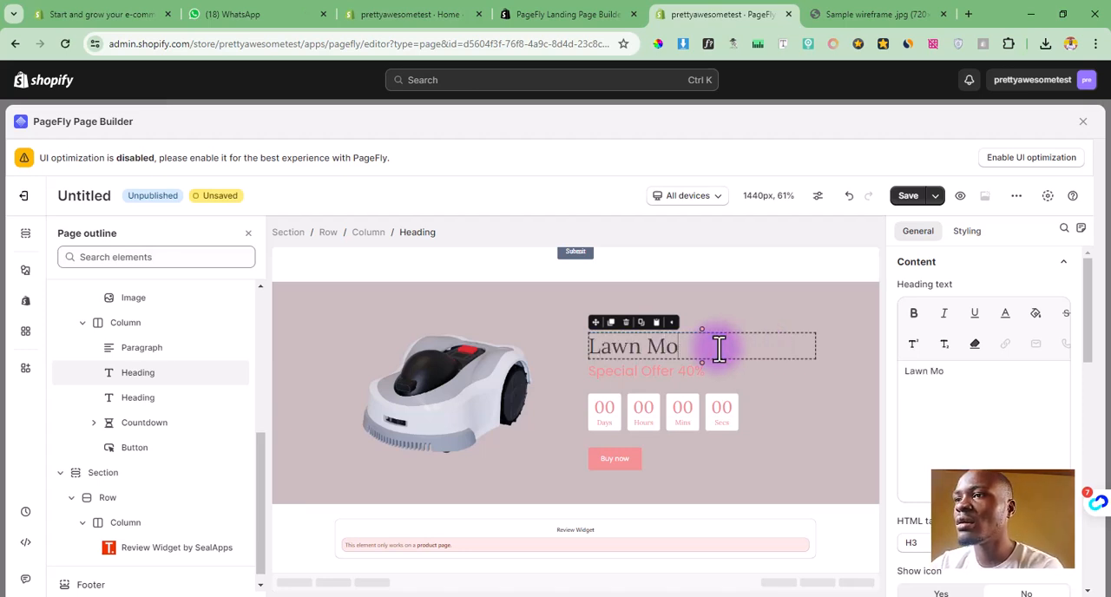
{"action": "type", "text": "wer"}
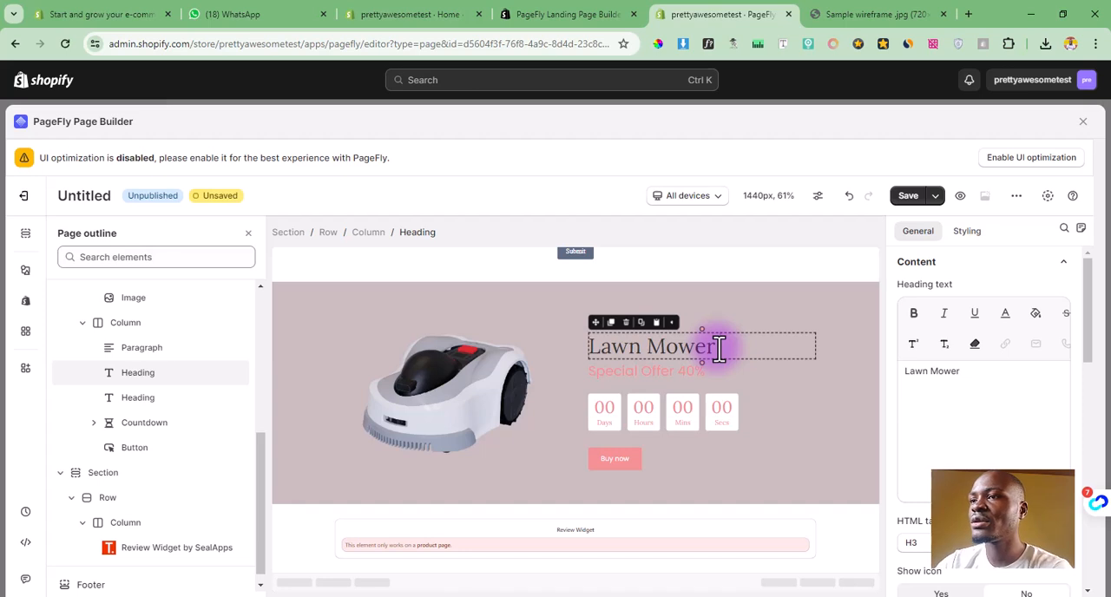
{"action": "type", "text": "Pre"}
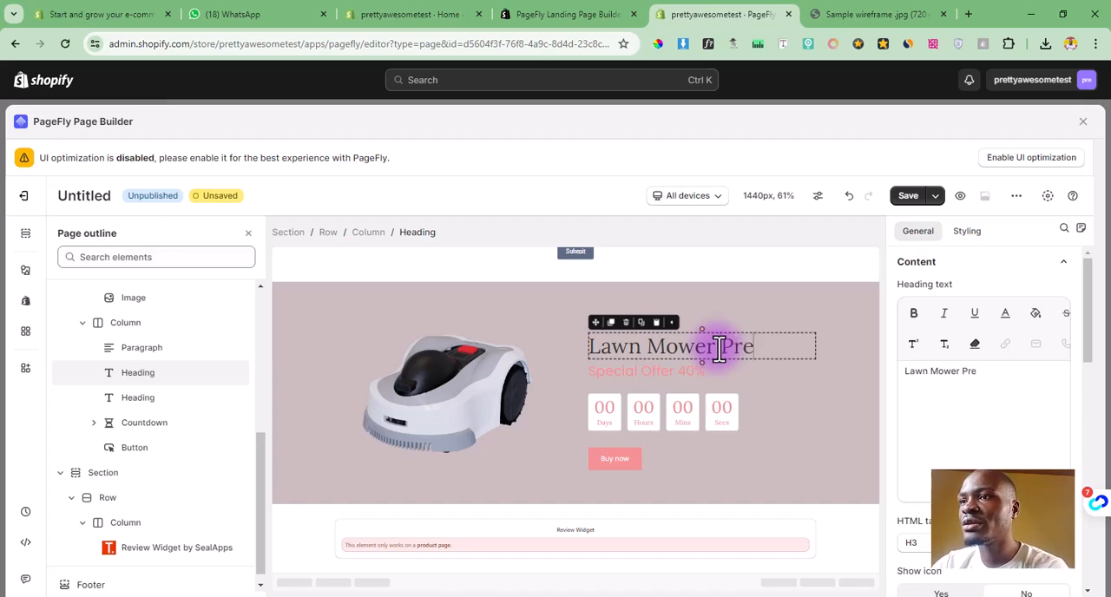
{"action": "type", "text": " Sa"}
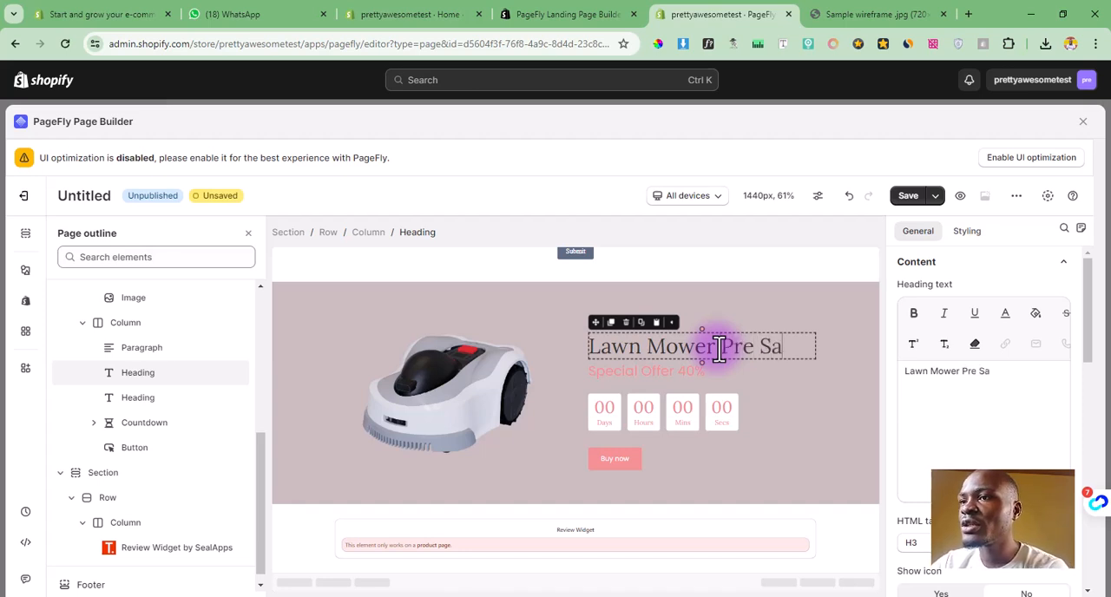
{"action": "type", "text": "le Fof"}
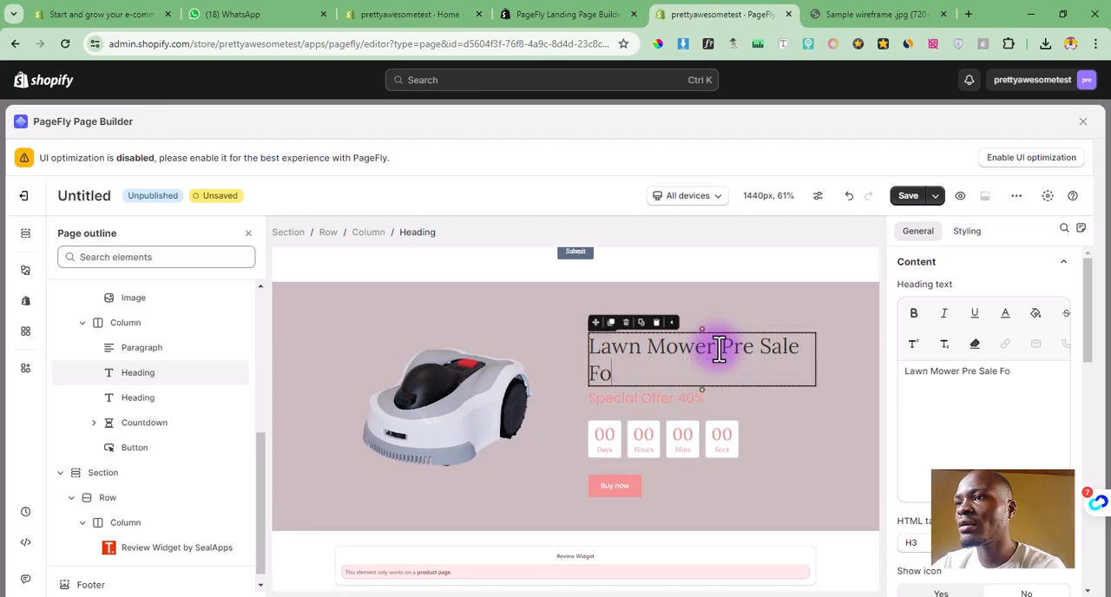
{"action": "key", "text": "BackSpace"}
{"action": "key", "text": "BackSpace"}
{"action": "type", "text": "Off"}
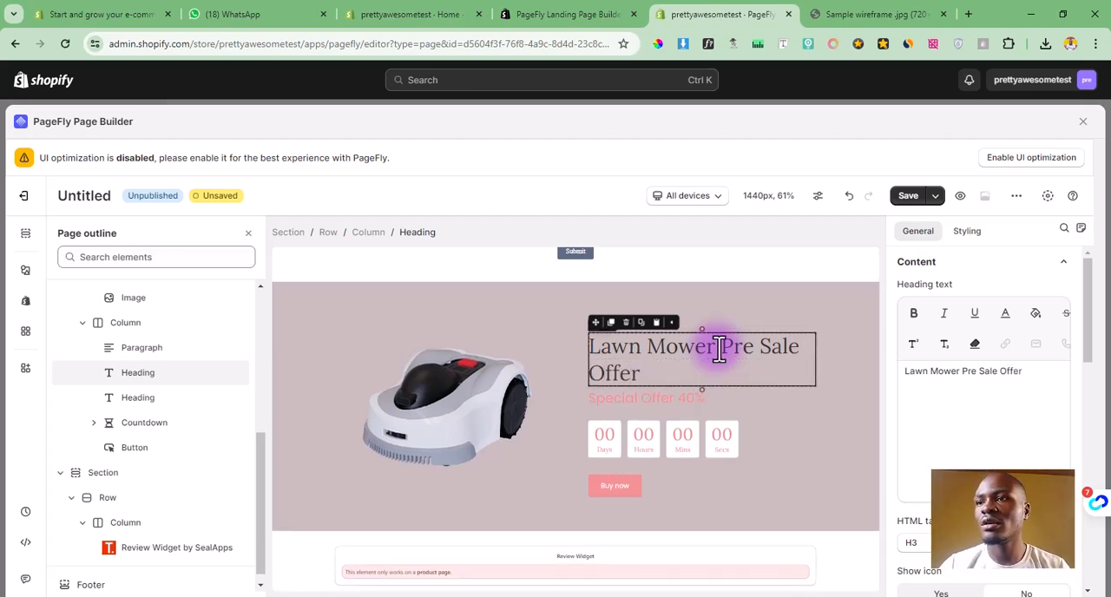
{"action": "type", "text": "er"}
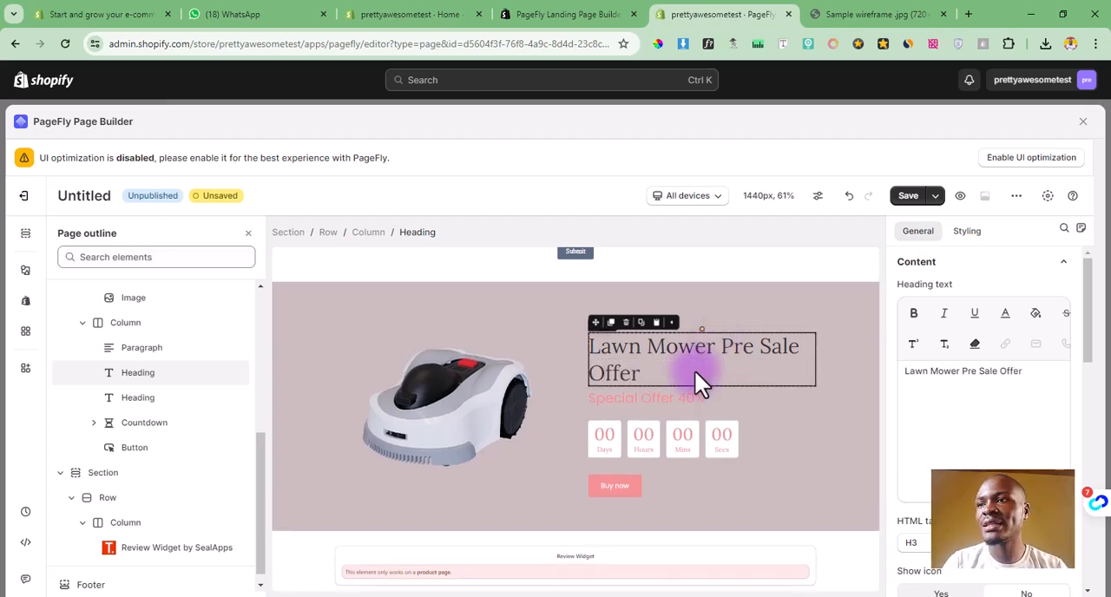
Step: Set the click action of the banner's Buy now button to Go to URL
{"action": "left_click", "coordinate": [644, 397]}
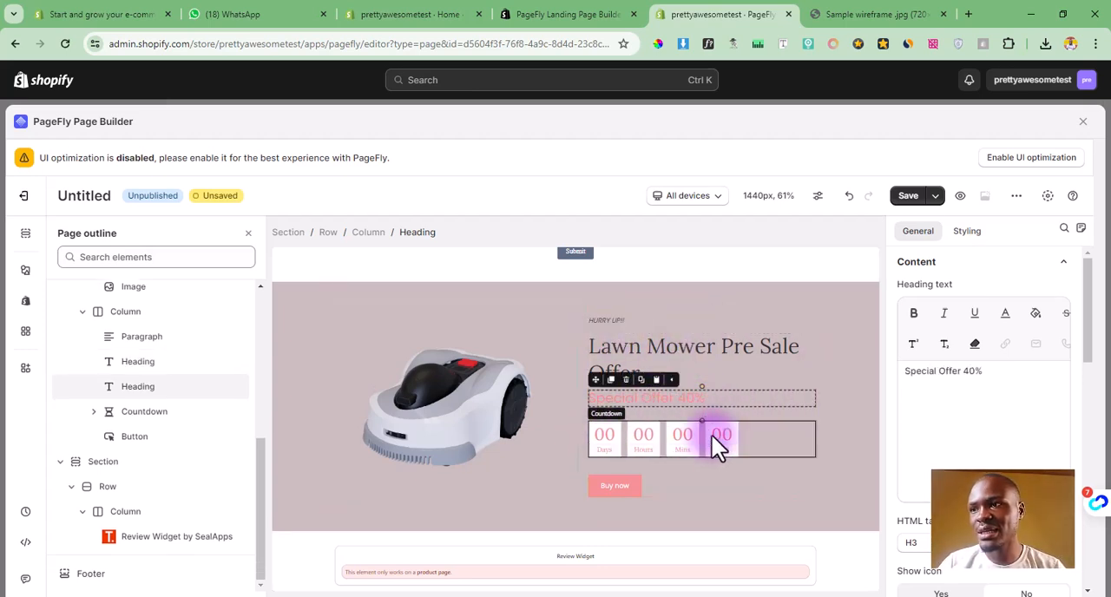
{"action": "left_click", "coordinate": [615, 485]}
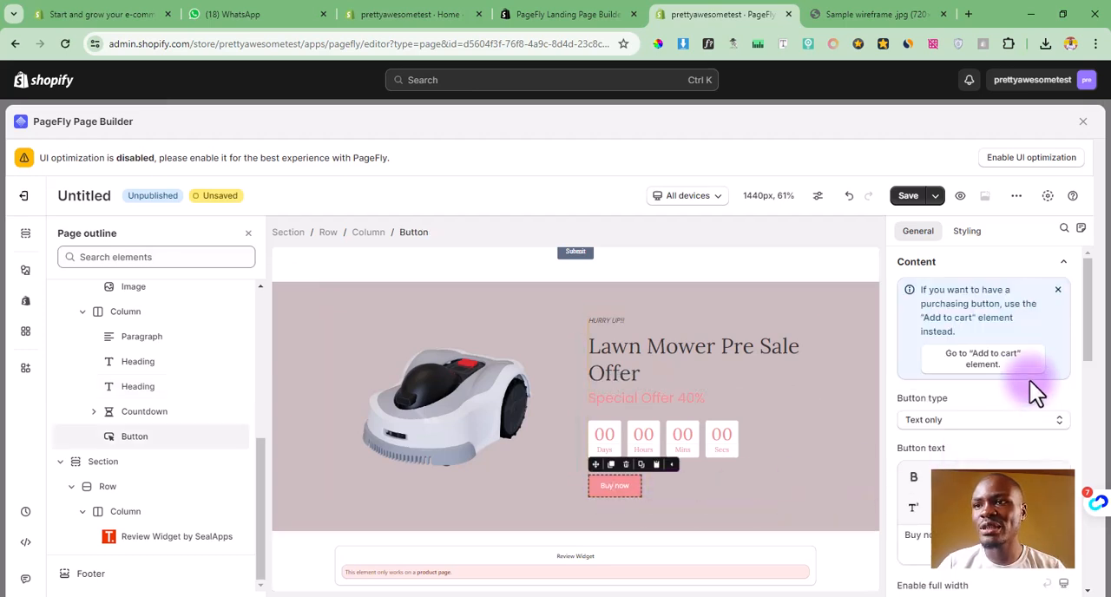
{"action": "left_click_drag", "start_coordinate": [1091, 355], "coordinate": [1099, 449]}
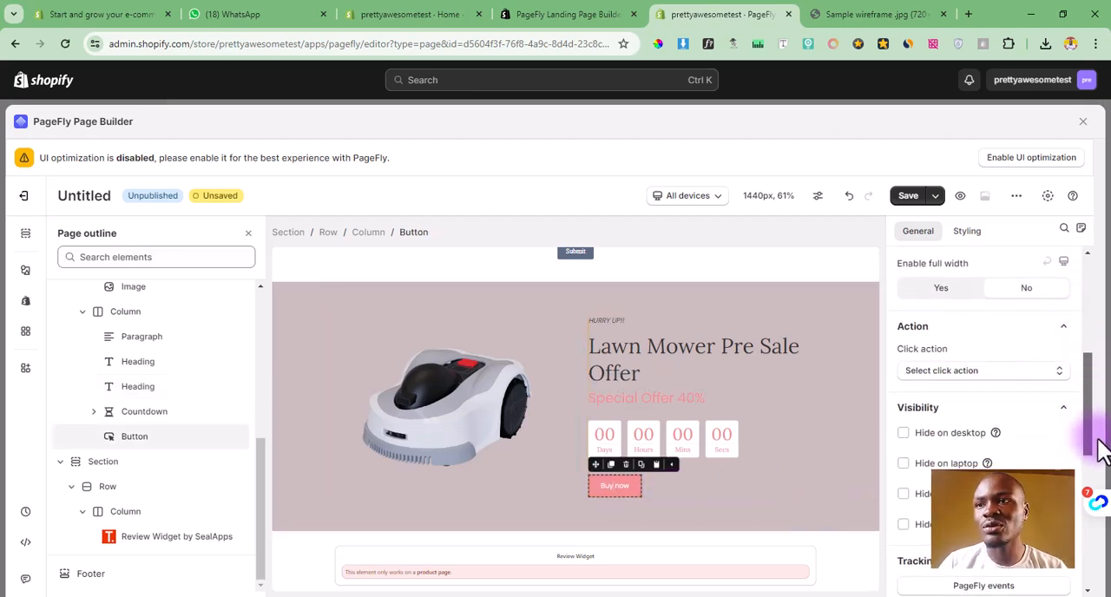
{"action": "left_click", "coordinate": [979, 382]}
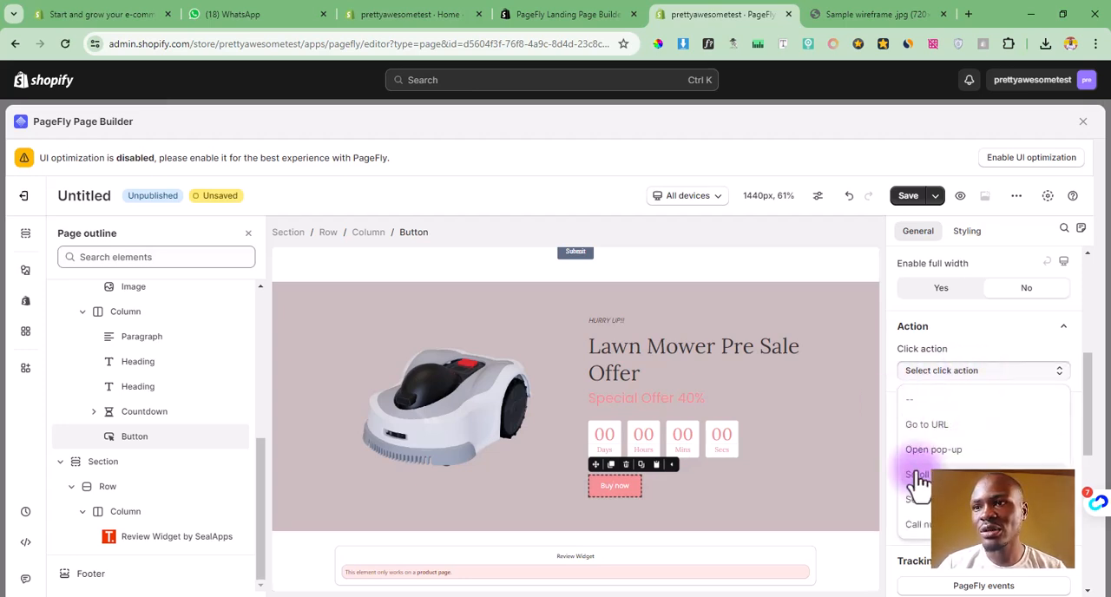
{"action": "left_click", "coordinate": [936, 427]}
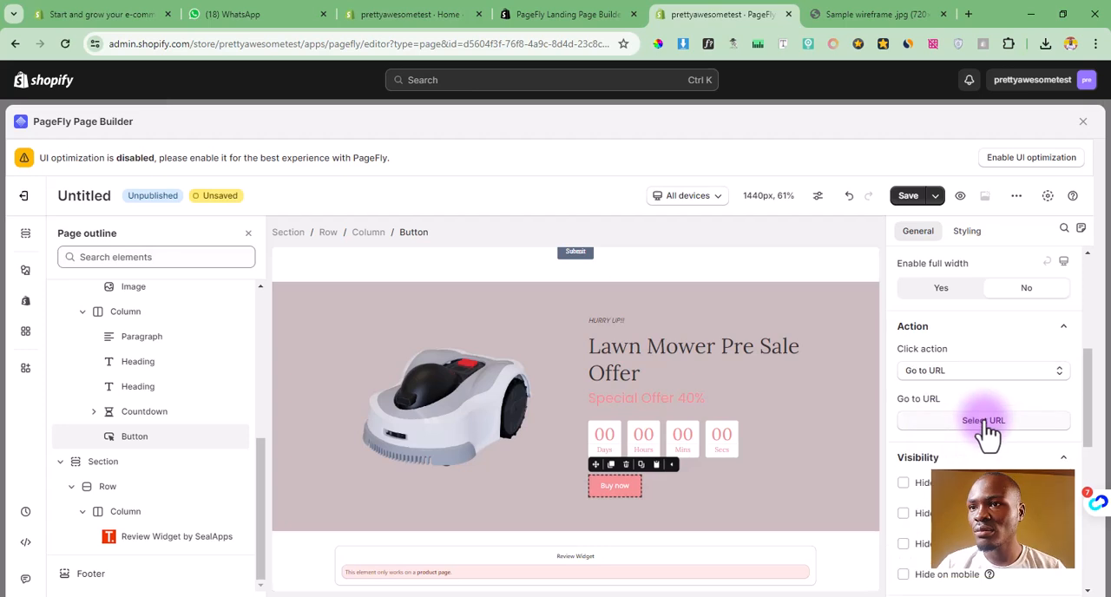
Step: Link the Buy now button to the third Burgundy Shiny Sequined product in the product list
{"action": "left_click", "coordinate": [984, 421]}
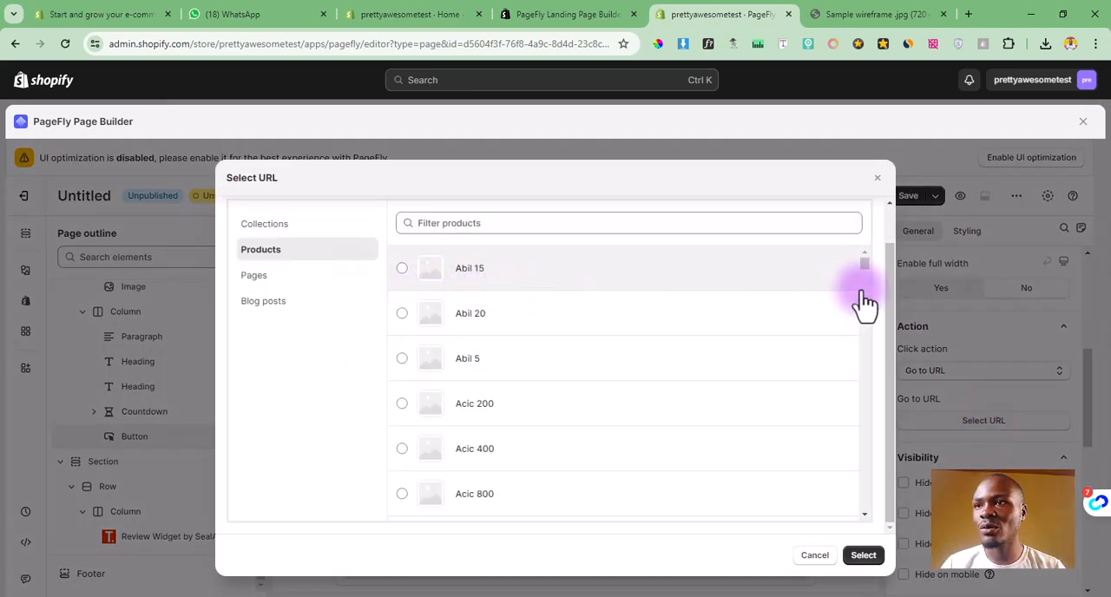
{"action": "left_click_drag", "start_coordinate": [865, 264], "coordinate": [867, 319]}
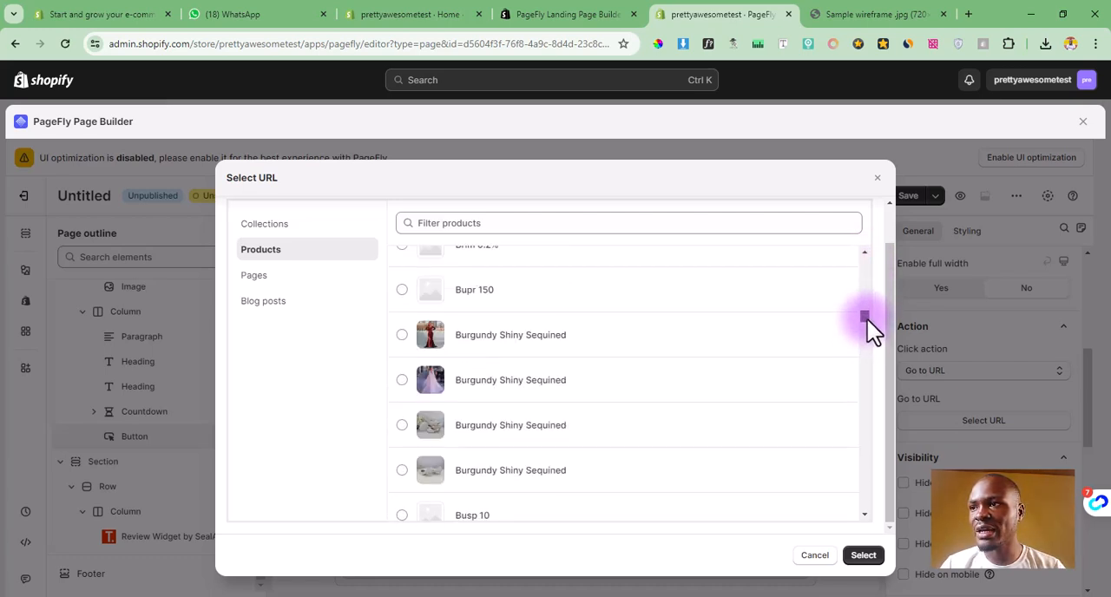
{"action": "left_click", "coordinate": [402, 425]}
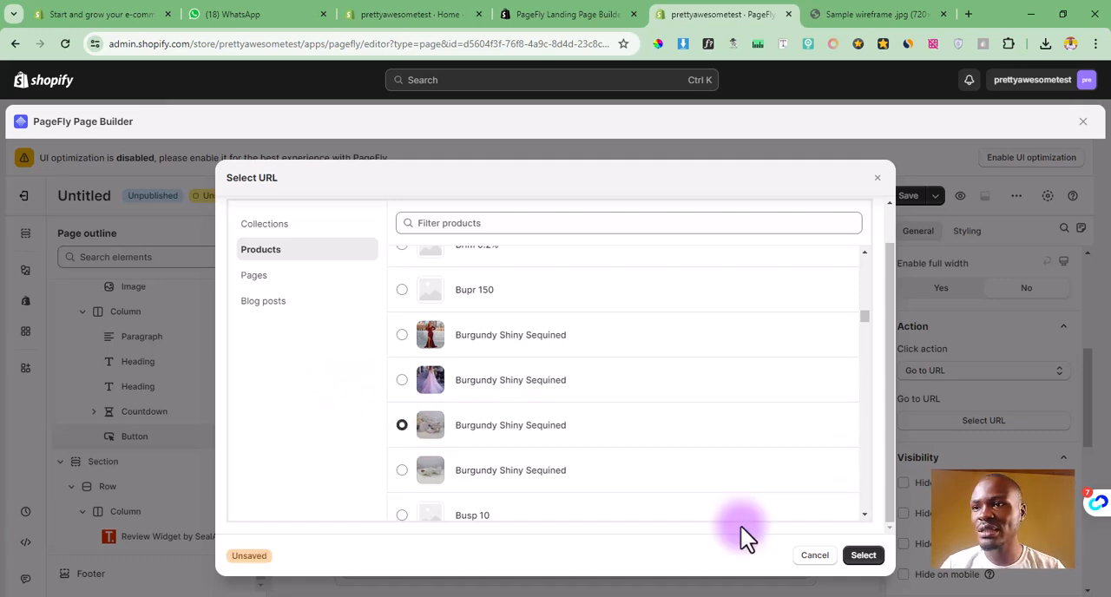
{"action": "left_click", "coordinate": [863, 555]}
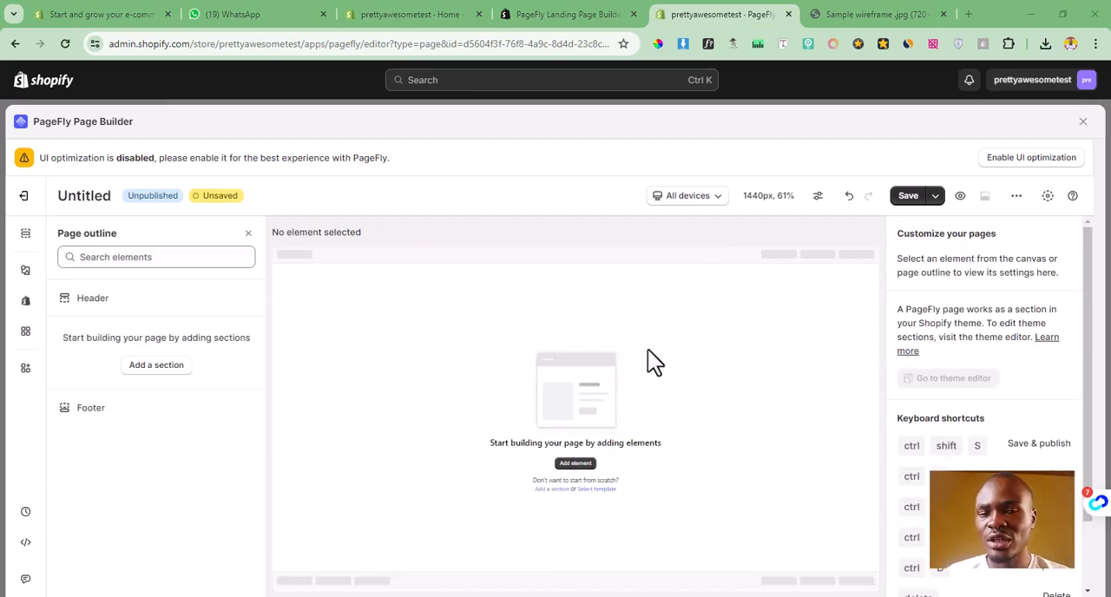
Step: Look at the page template library, and examine the full layout of the sample wireframe image from header to footer
{"action": "left_click", "coordinate": [592, 490]}
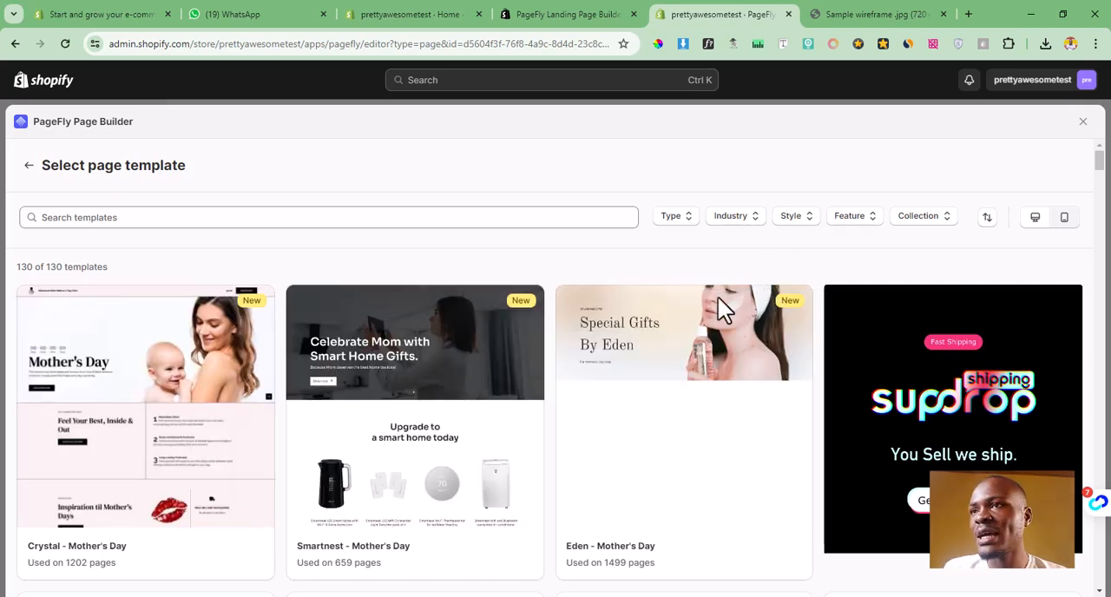
{"action": "left_click", "coordinate": [866, 14]}
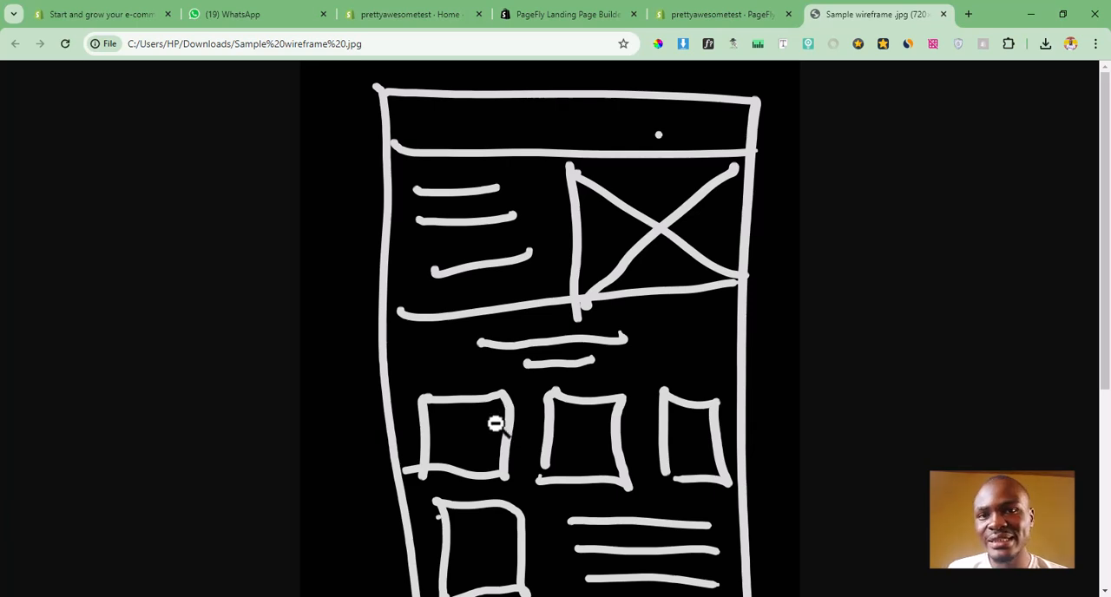
{"action": "scroll", "coordinate": [519, 424], "scroll_direction": "down", "scroll_amount": 2}
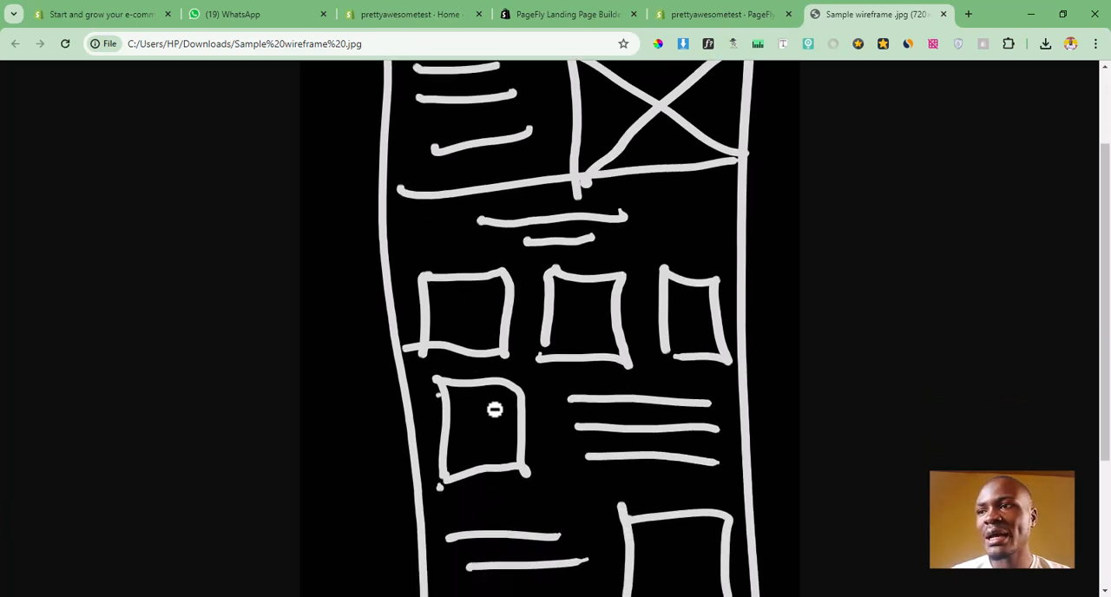
{"action": "scroll", "coordinate": [494, 405], "scroll_direction": "down", "scroll_amount": 1}
{"action": "scroll", "coordinate": [507, 405], "scroll_direction": "down", "scroll_amount": 1}
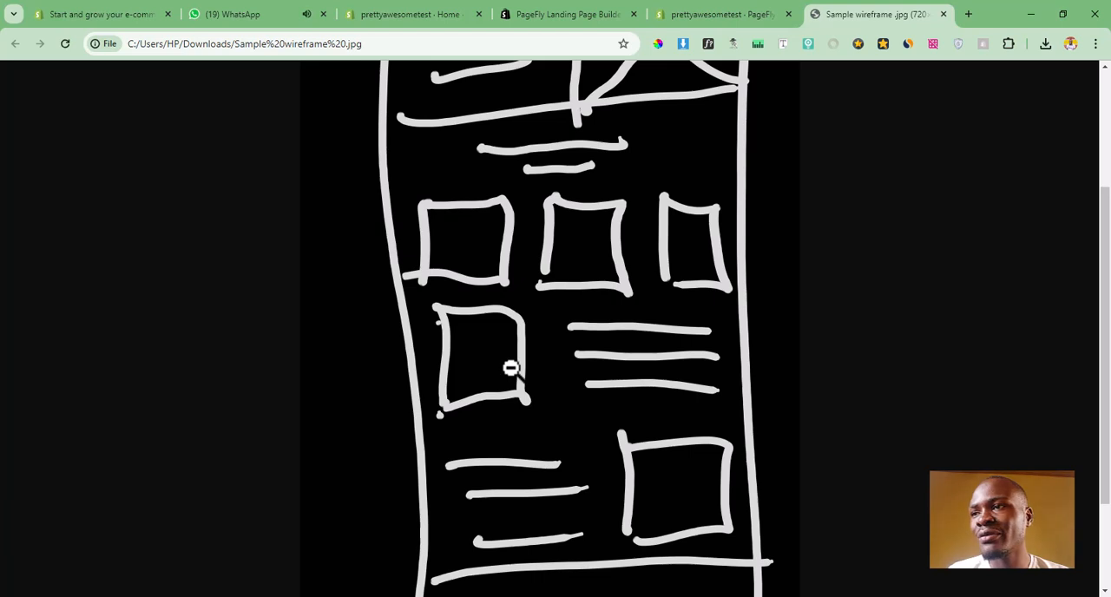
{"action": "scroll", "coordinate": [511, 368], "scroll_direction": "down", "scroll_amount": 2}
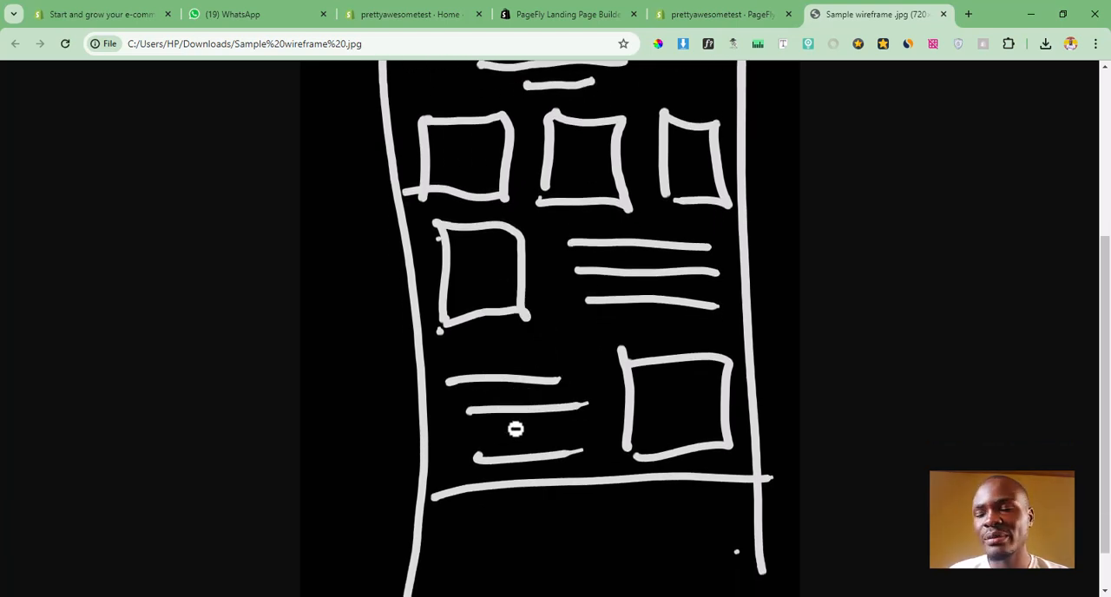
{"action": "scroll", "coordinate": [541, 384], "scroll_direction": "down", "scroll_amount": 1}
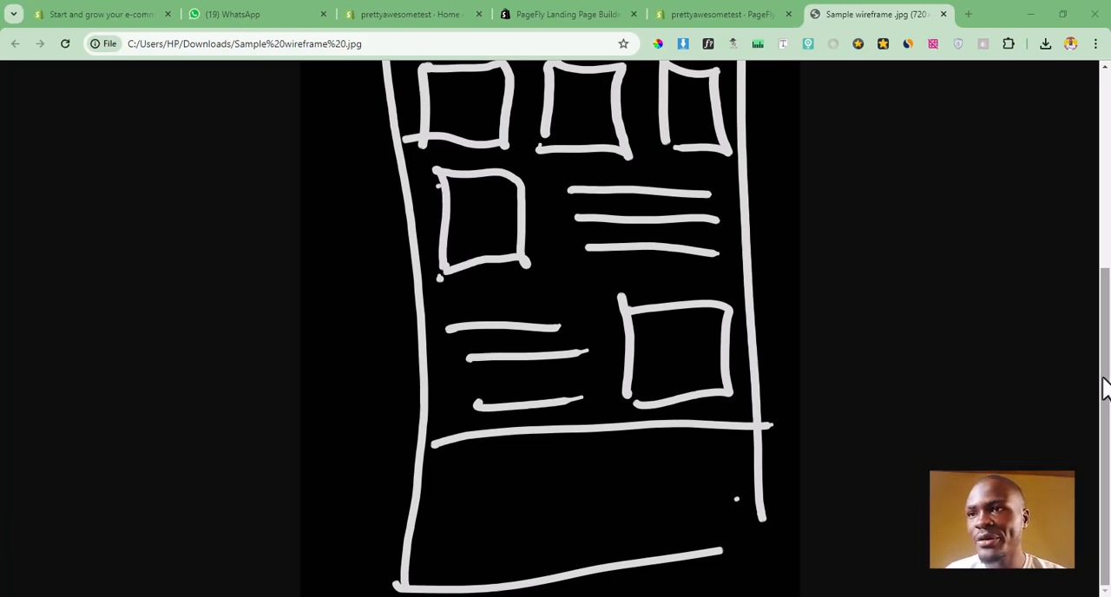
{"action": "scroll", "coordinate": [665, 266], "scroll_direction": "up", "scroll_amount": 6}
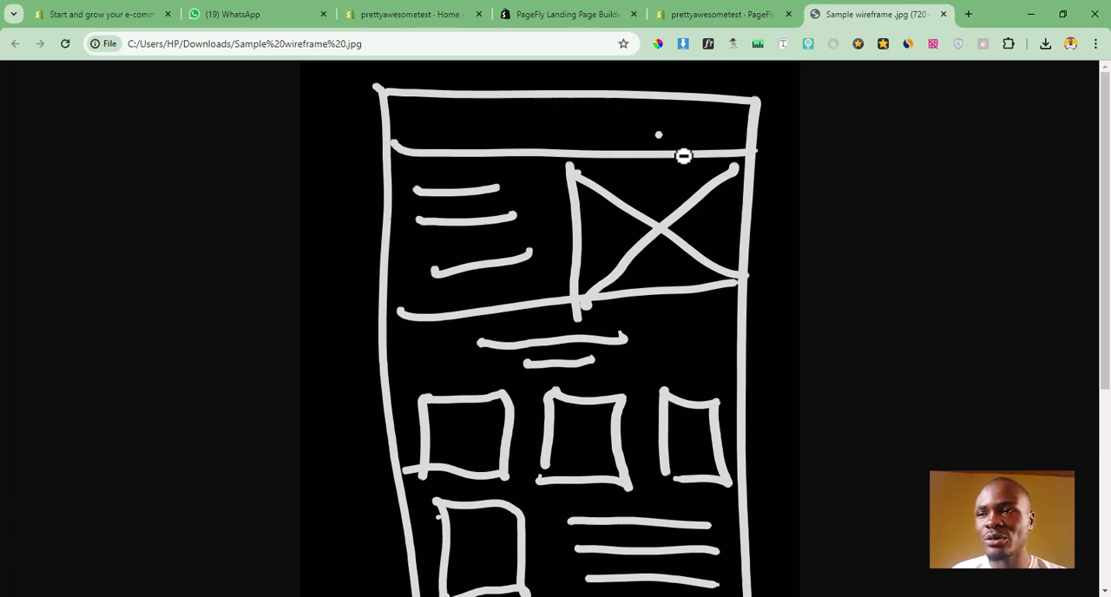
{"action": "left_click_drag", "start_coordinate": [1107, 234], "coordinate": [1109, 211]}
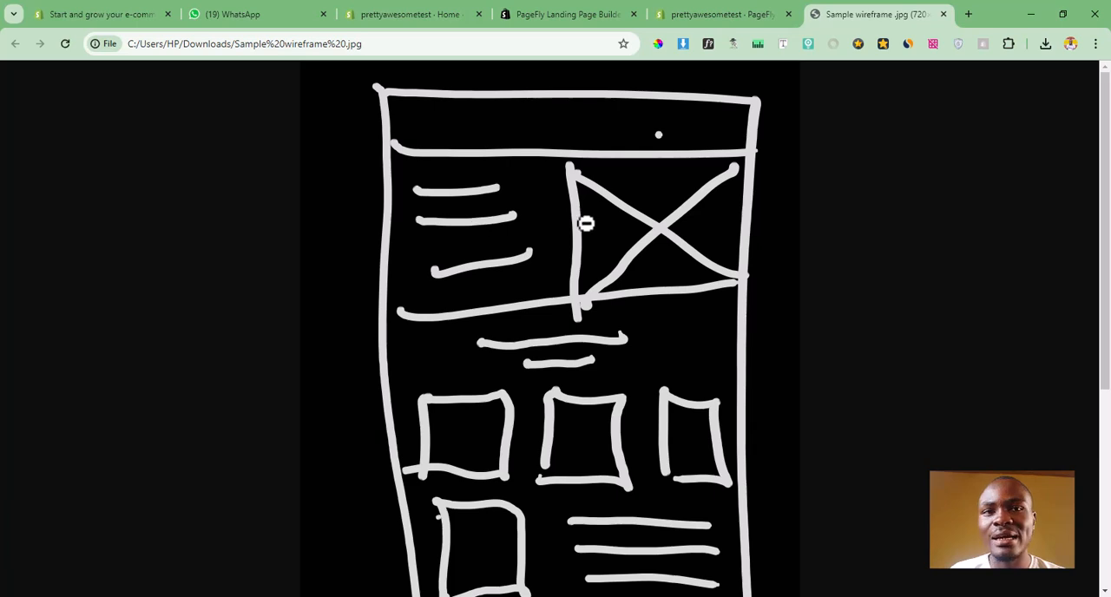
Step: Switch back to PageFly and open the section template library for the empty page, checking the wireframe's text-and-image hero layout
{"action": "left_click", "coordinate": [719, 12]}
{"action": "left_click", "coordinate": [154, 365]}
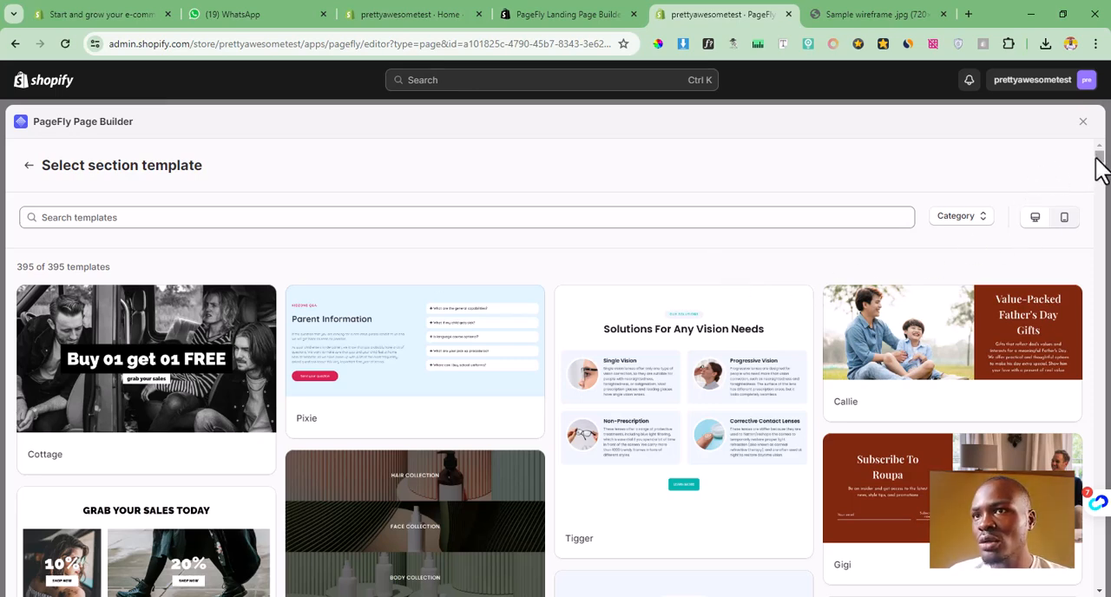
{"action": "left_click", "coordinate": [849, 12]}
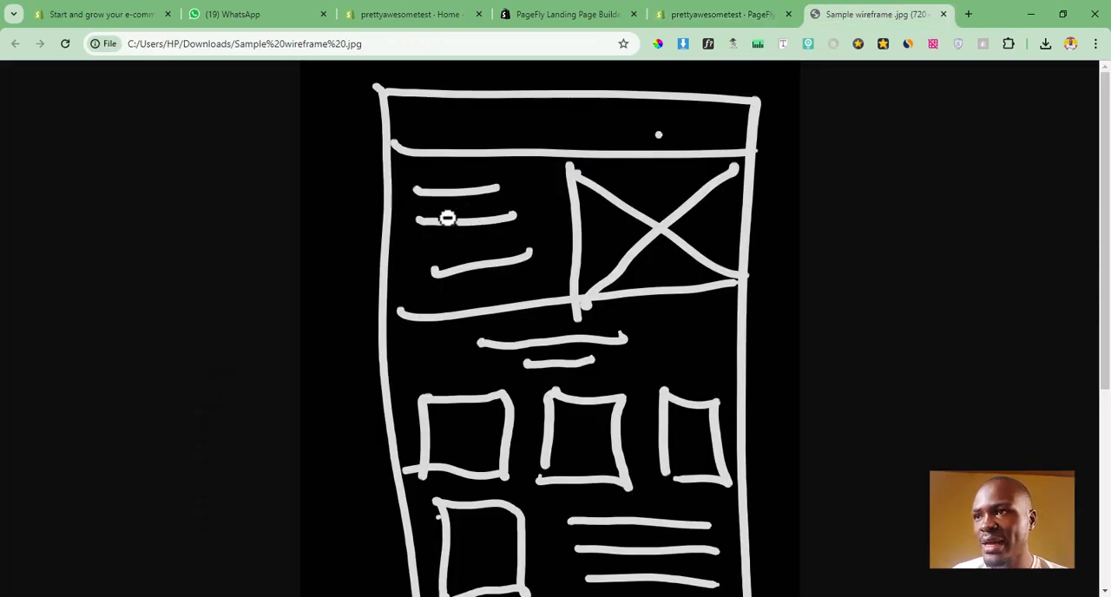
{"action": "left_click", "coordinate": [704, 9]}
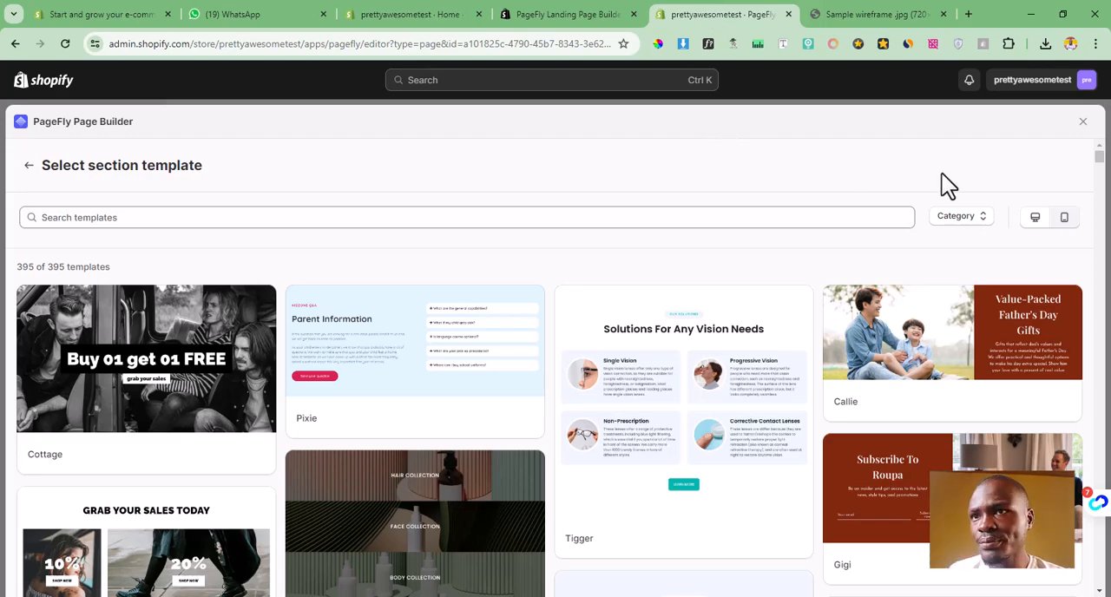
Step: Find a section template with text beside an image and insert the template "Hyper" into the page
{"action": "left_click_drag", "start_coordinate": [1099, 157], "coordinate": [1106, 211]}
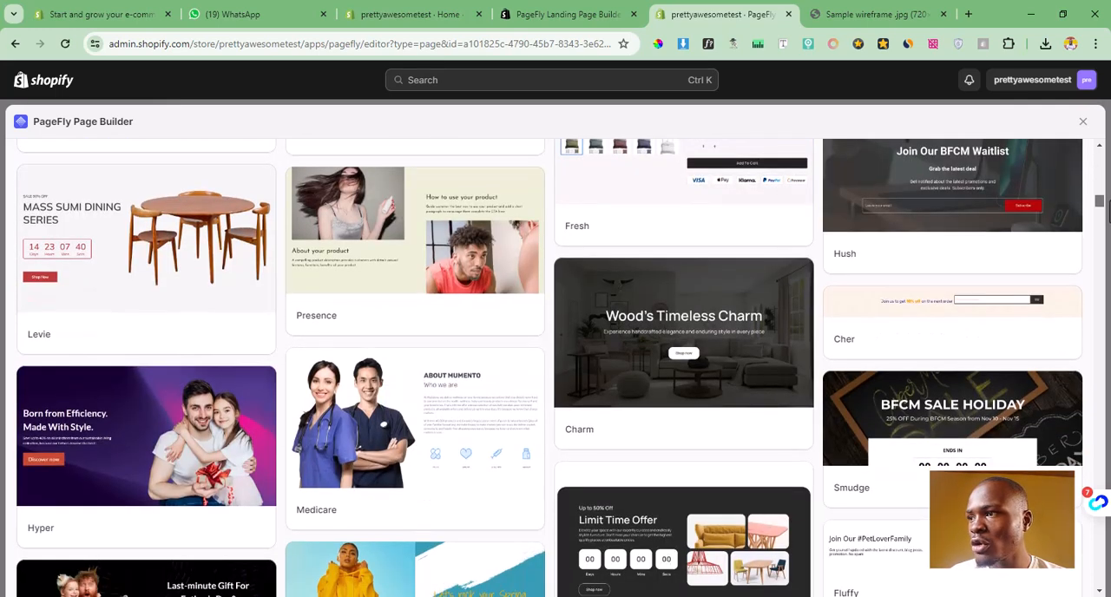
{"action": "mouse_move", "coordinate": [158, 462]}
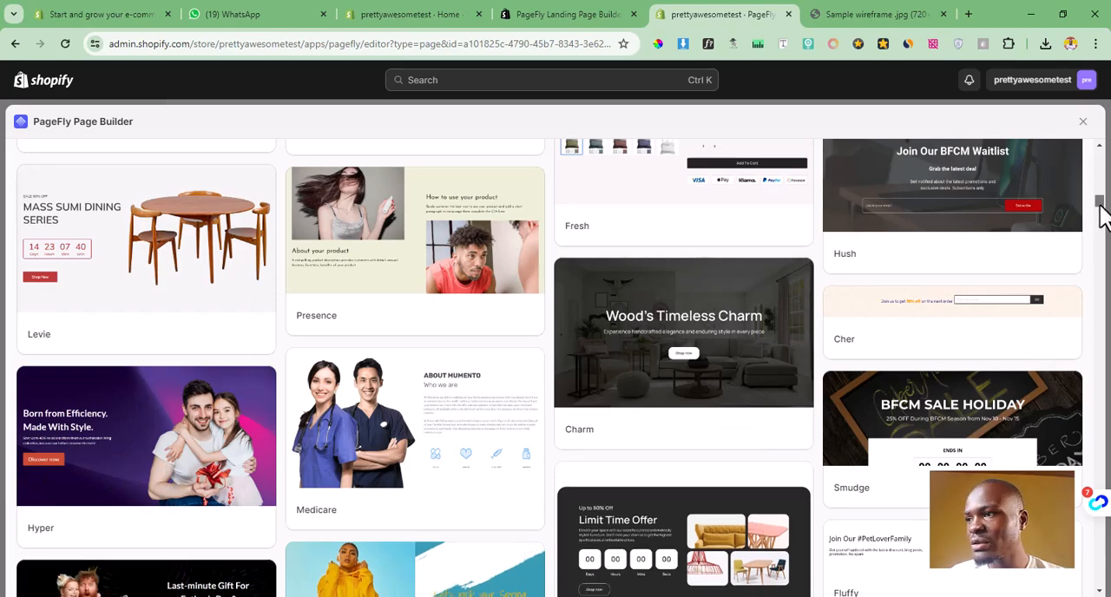
{"action": "left_click_drag", "start_coordinate": [1100, 217], "coordinate": [1106, 233]}
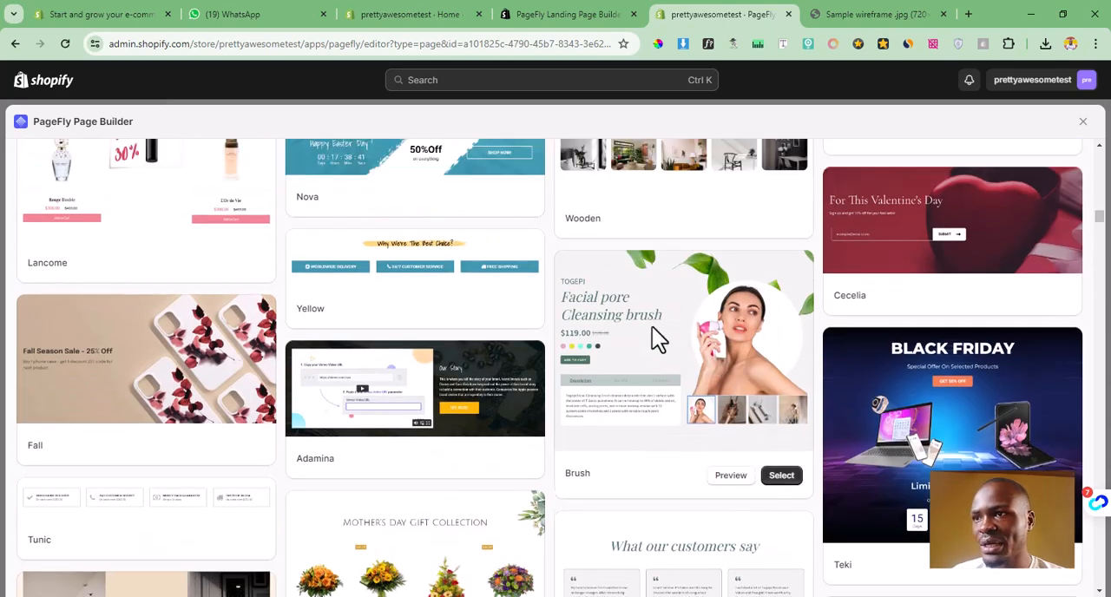
{"action": "left_click_drag", "start_coordinate": [1103, 221], "coordinate": [1102, 212]}
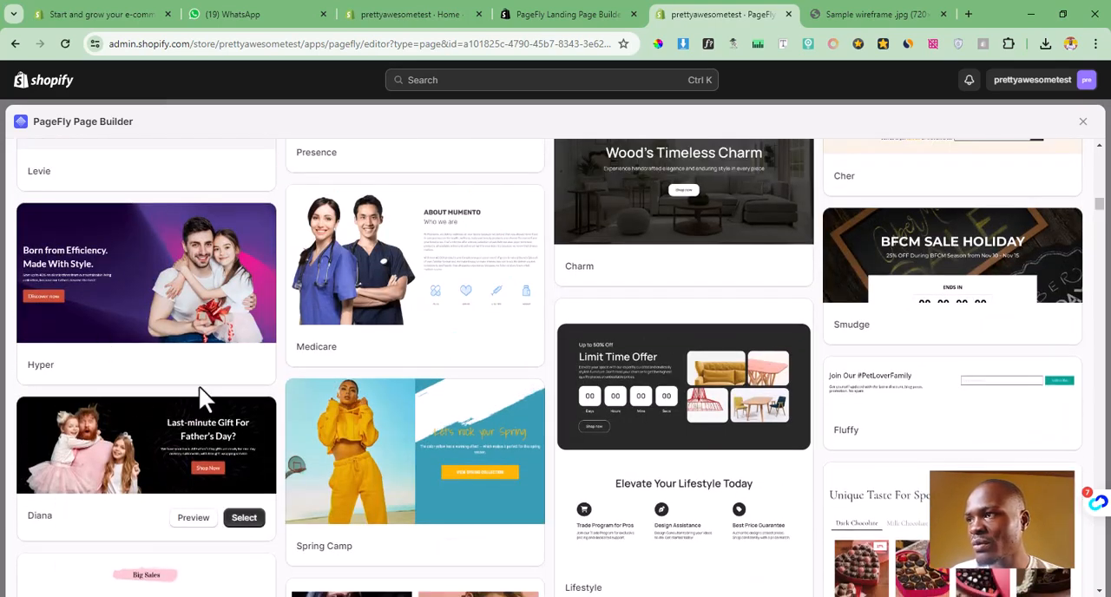
{"action": "mouse_move", "coordinate": [195, 321]}
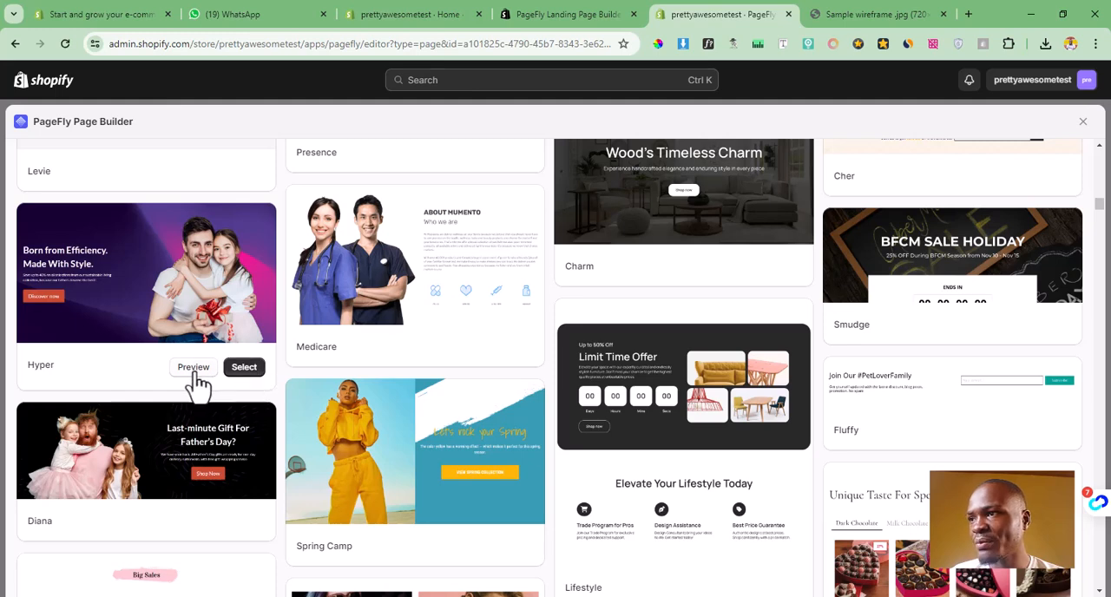
{"action": "left_click", "coordinate": [243, 368]}
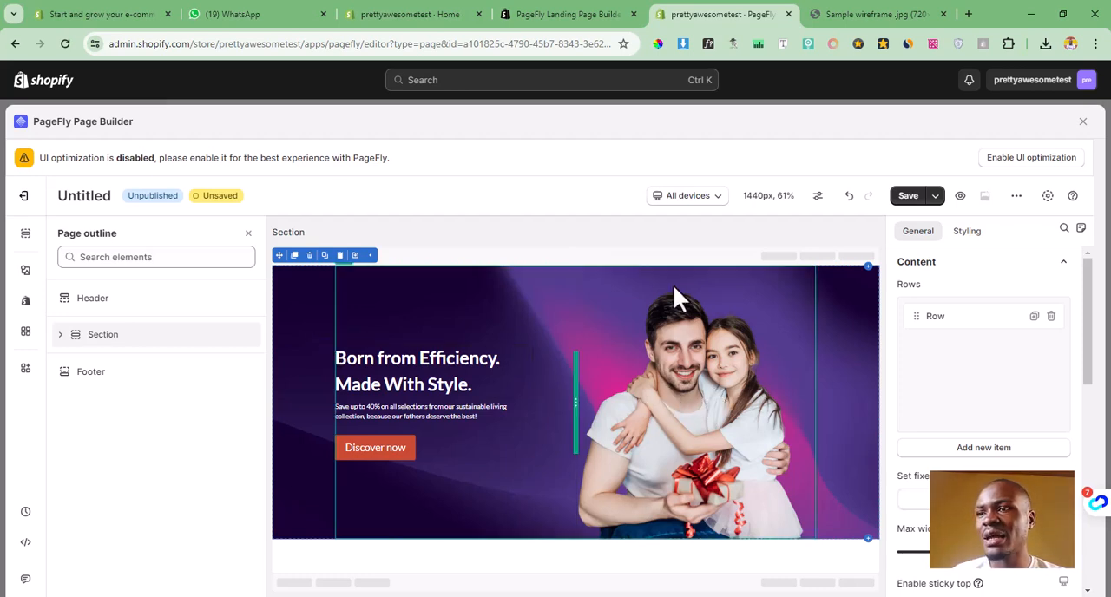
Step: Remove the hero section's background image and set its background color to the dark brownish red rgb(104, 57, 57)
{"action": "left_click", "coordinate": [969, 233]}
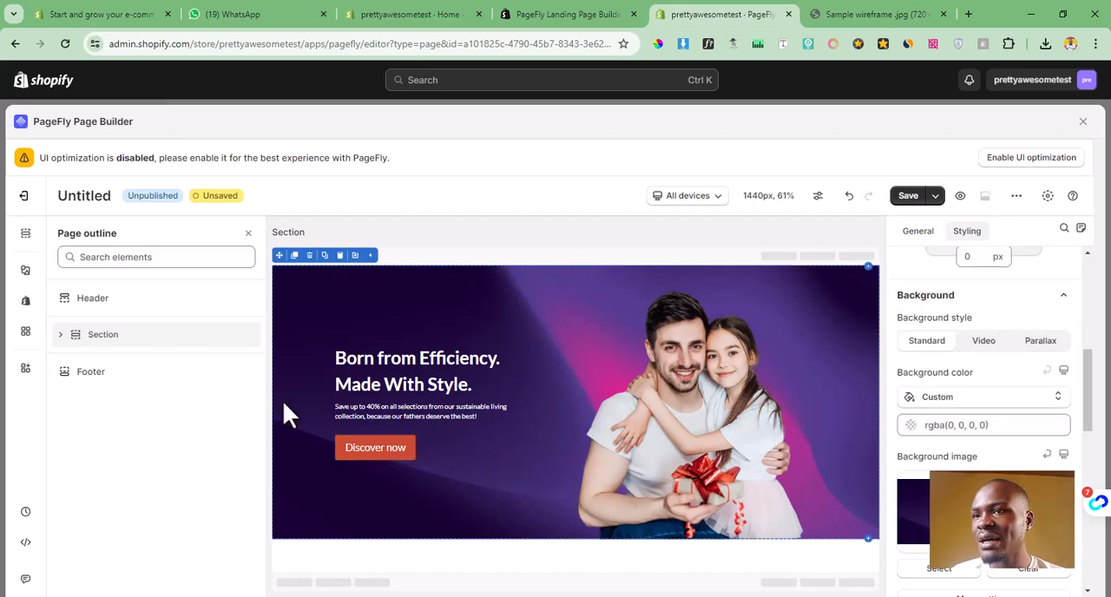
{"action": "left_click_drag", "start_coordinate": [977, 458], "coordinate": [908, 469]}
{"action": "left_click", "coordinate": [987, 453]}
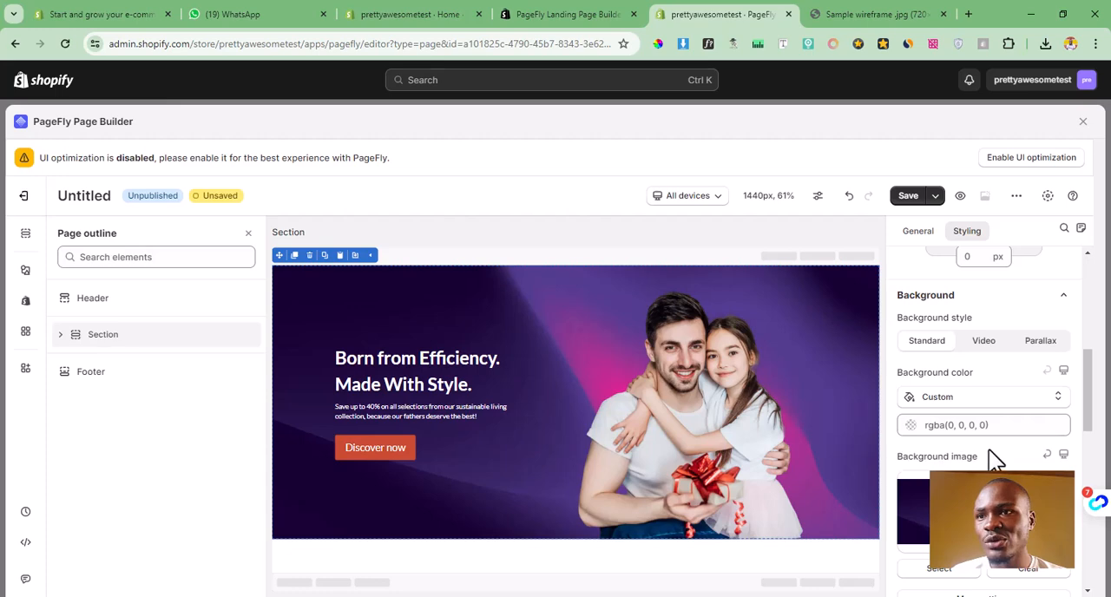
{"action": "left_click", "coordinate": [1048, 455]}
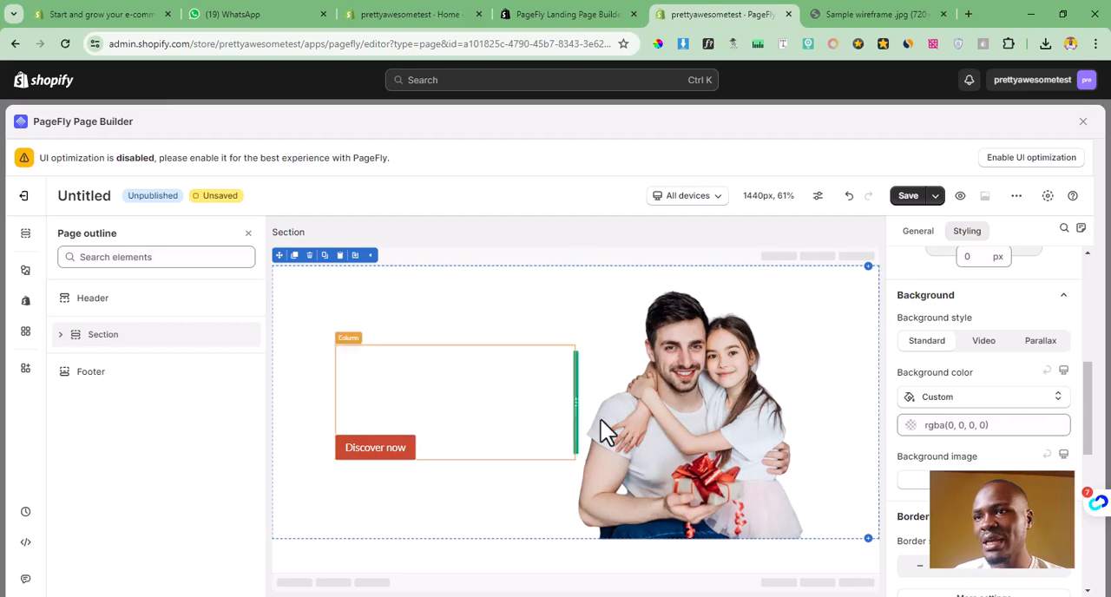
{"action": "left_click", "coordinate": [850, 198]}
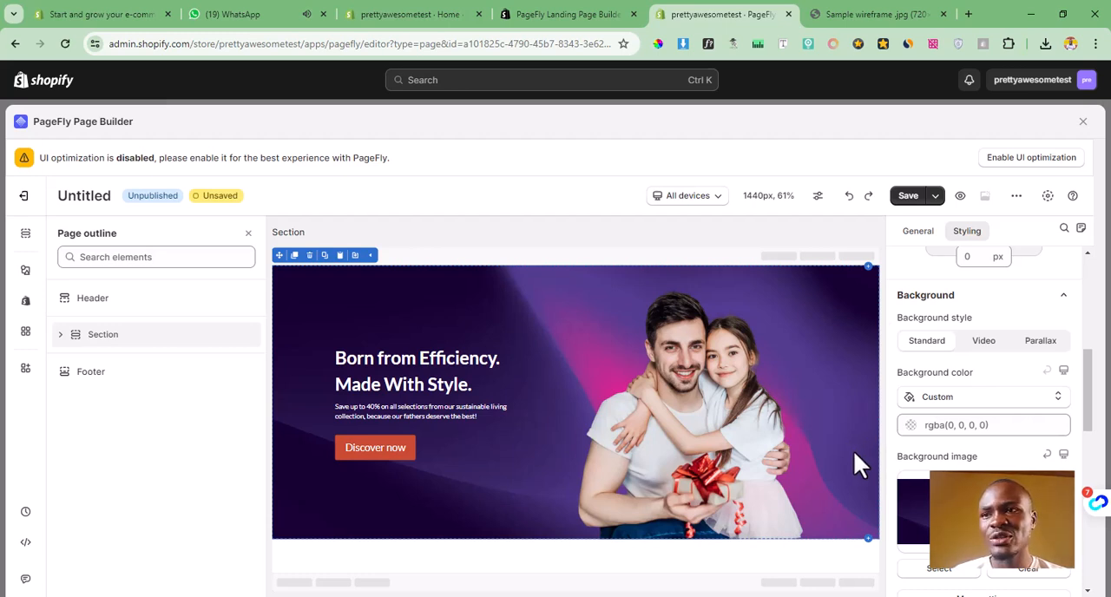
{"action": "left_click", "coordinate": [946, 426]}
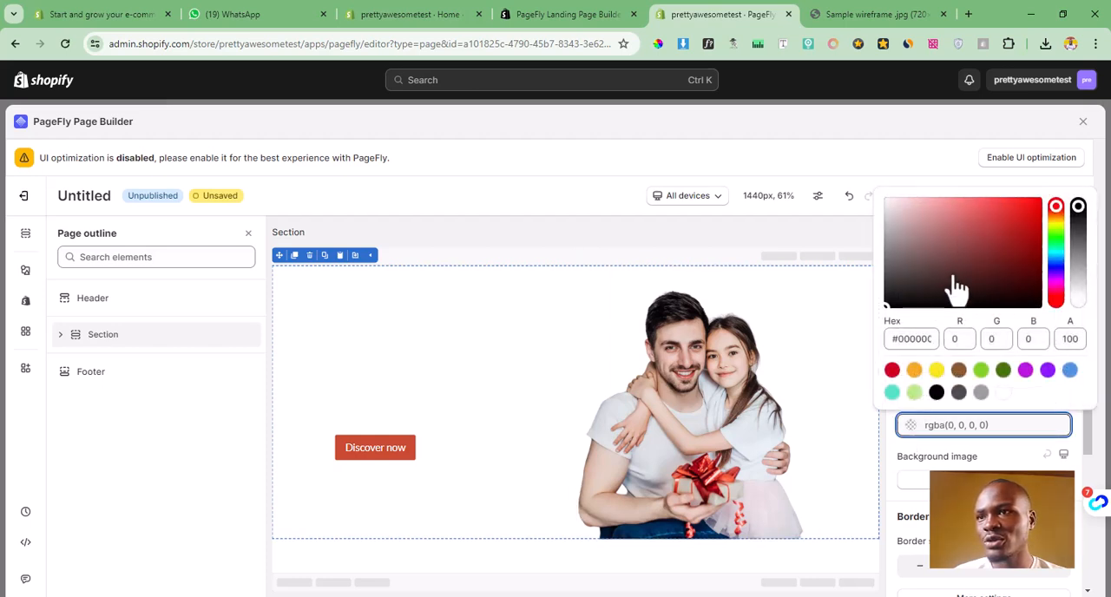
{"action": "mouse_move", "coordinate": [941, 276]}
{"action": "left_mouse_down"}
{"action": "mouse_move", "coordinate": [933, 223]}
{"action": "mouse_move", "coordinate": [896, 208]}
{"action": "mouse_move", "coordinate": [917, 238]}
{"action": "mouse_move", "coordinate": [961, 228]}
{"action": "mouse_move", "coordinate": [989, 247]}
{"action": "mouse_move", "coordinate": [975, 233]}
{"action": "mouse_move", "coordinate": [988, 218]}
{"action": "mouse_move", "coordinate": [975, 231]}
{"action": "mouse_move", "coordinate": [977, 255]}
{"action": "mouse_move", "coordinate": [956, 263]}
{"action": "left_mouse_up"}
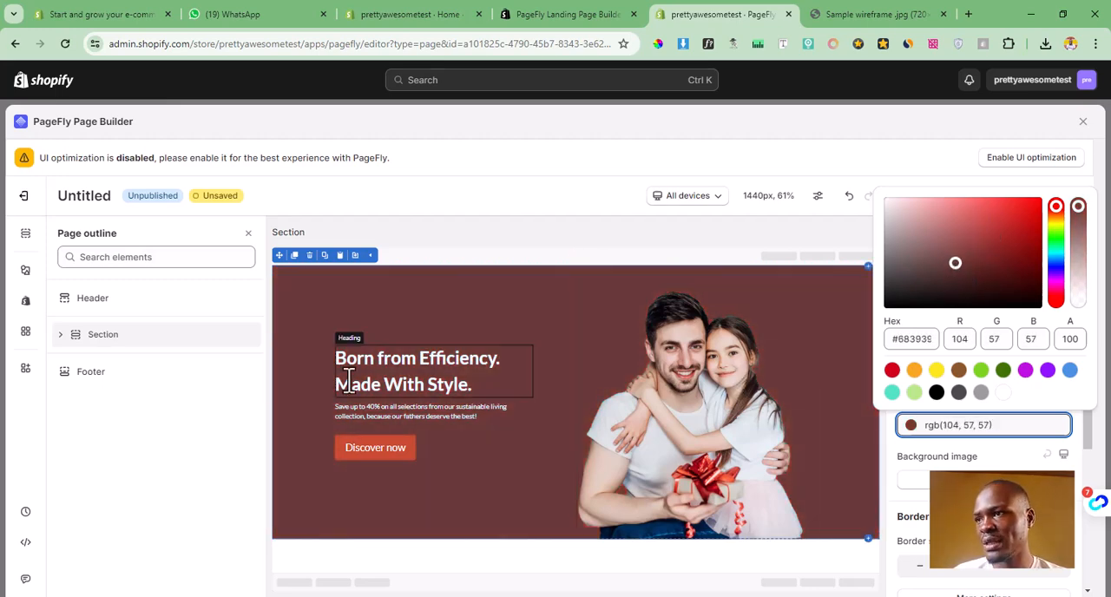
{"action": "left_click", "coordinate": [320, 372]}
Step: Inspect the hero section's editable heading text and the paragraph below it
{"action": "left_click", "coordinate": [390, 350]}
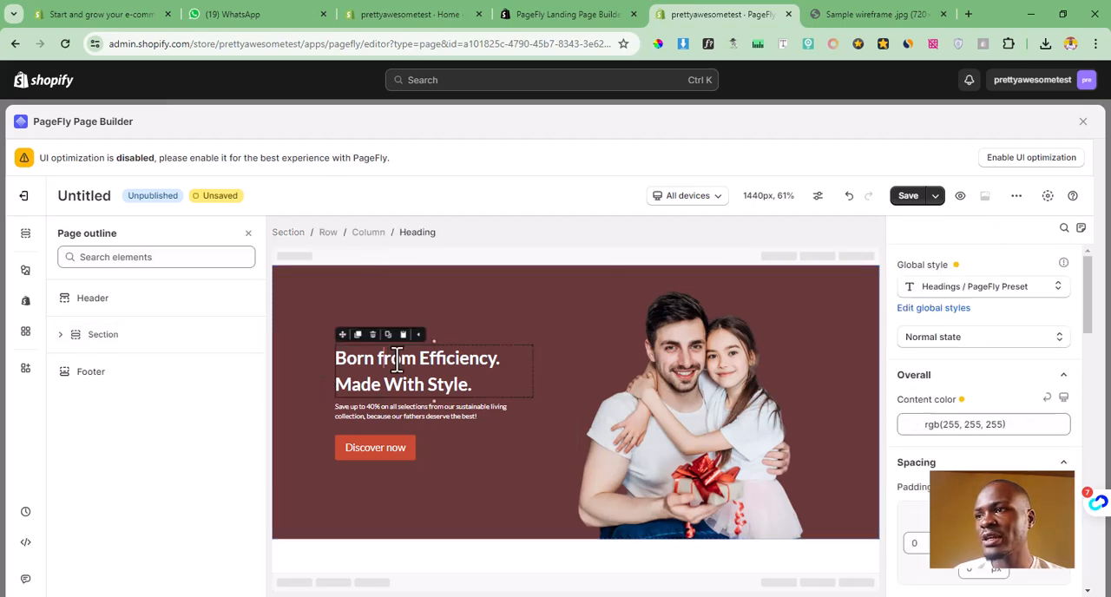
{"action": "double_click", "coordinate": [390, 350]}
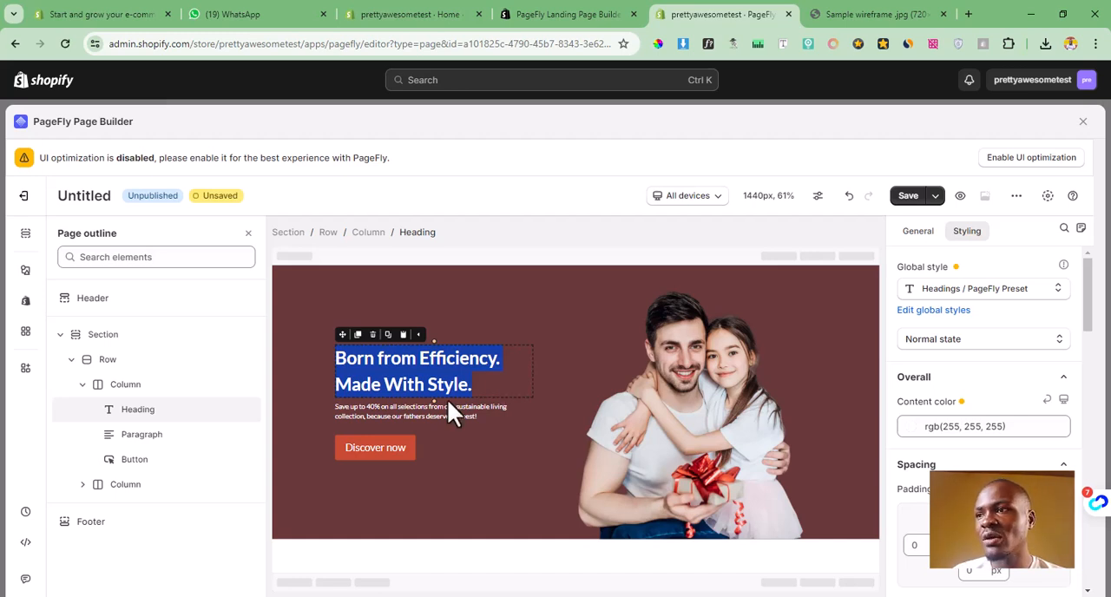
{"action": "left_click", "coordinate": [382, 415]}
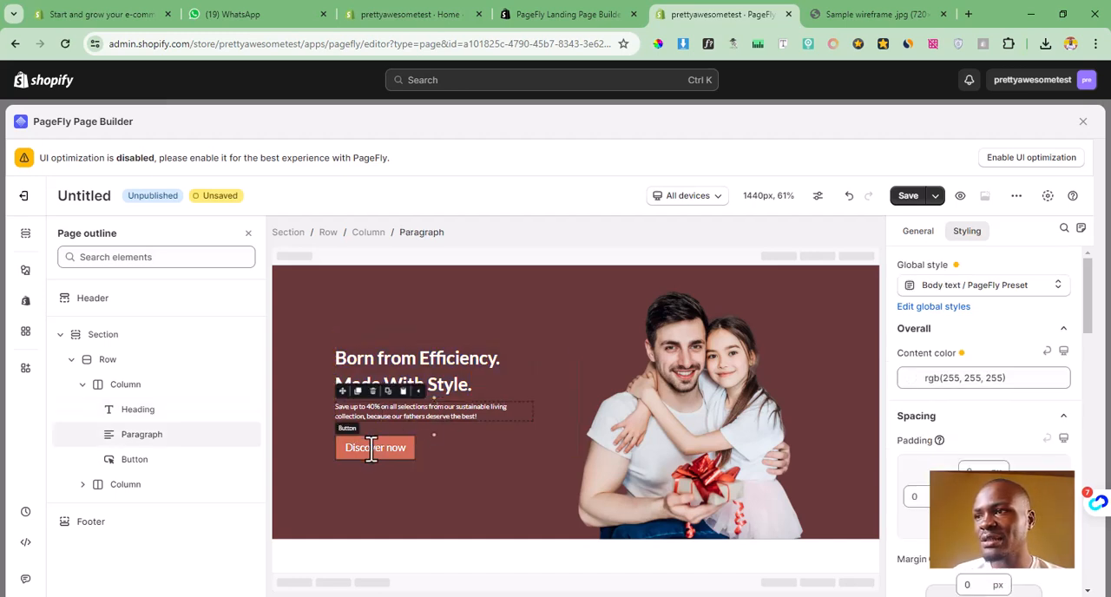
Step: Replace the hero section's father-and-daughter image with the barbecue grill picture from the store's media files
{"action": "left_click", "coordinate": [374, 448]}
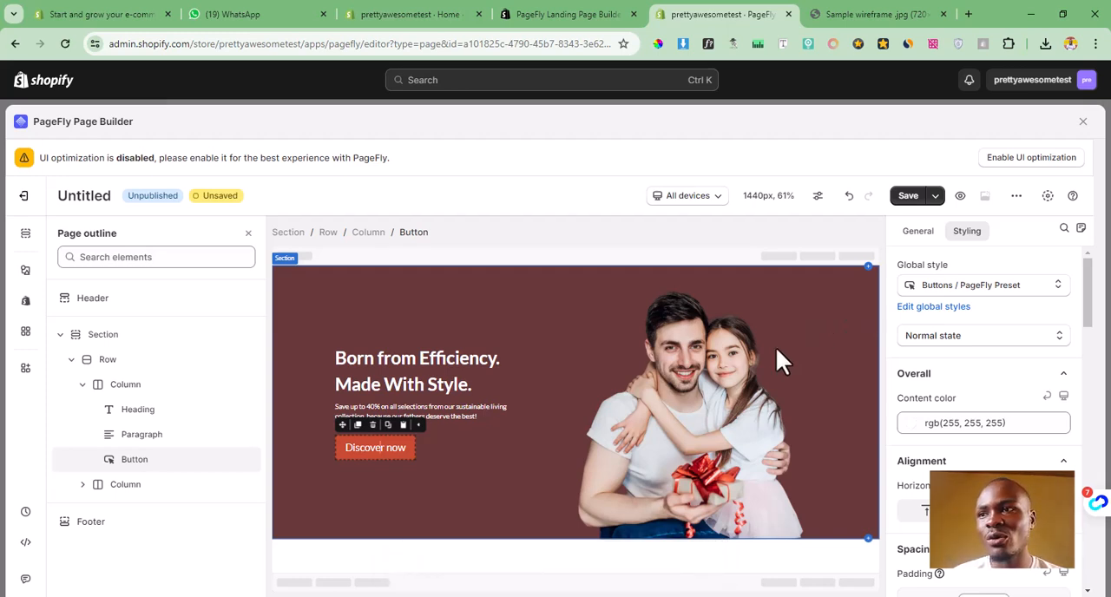
{"action": "left_click", "coordinate": [688, 402]}
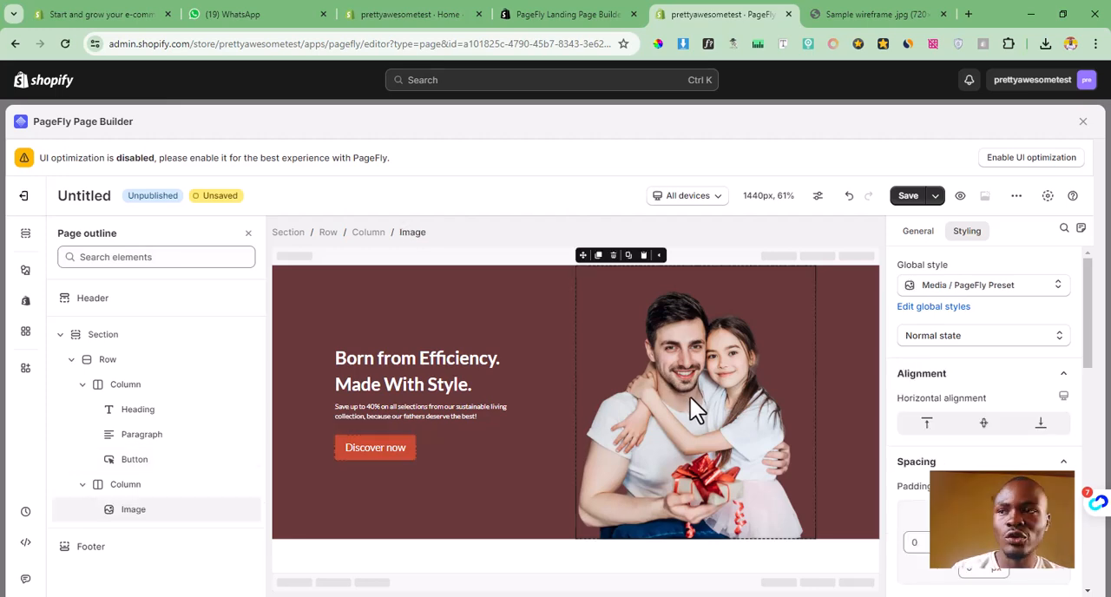
{"action": "left_click", "coordinate": [920, 233]}
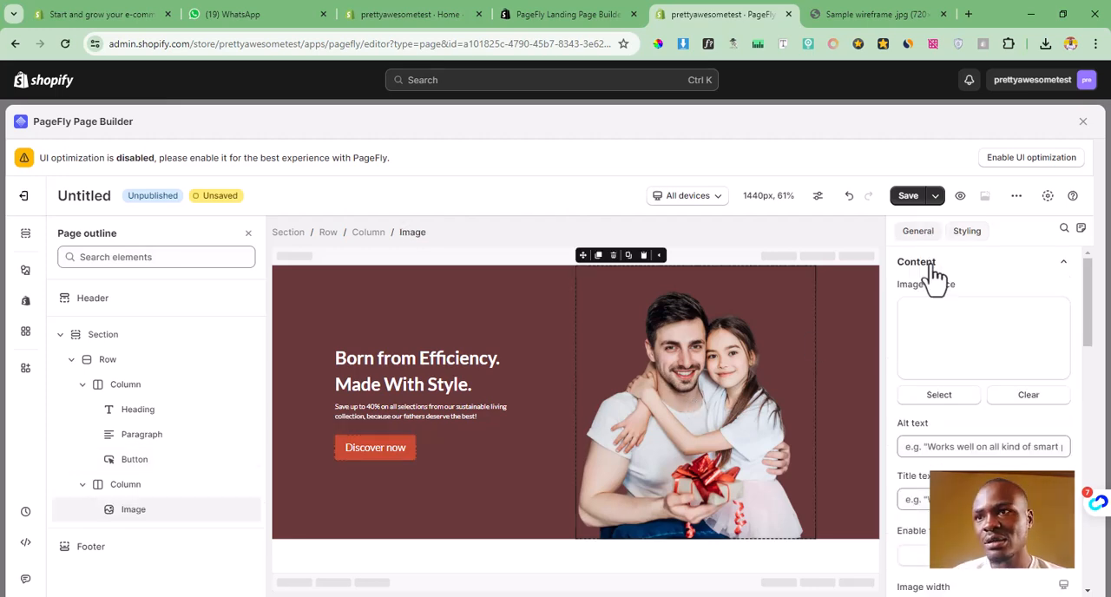
{"action": "left_click", "coordinate": [943, 398]}
{"action": "scroll", "coordinate": [876, 419], "scroll_direction": "down", "scroll_amount": 5}
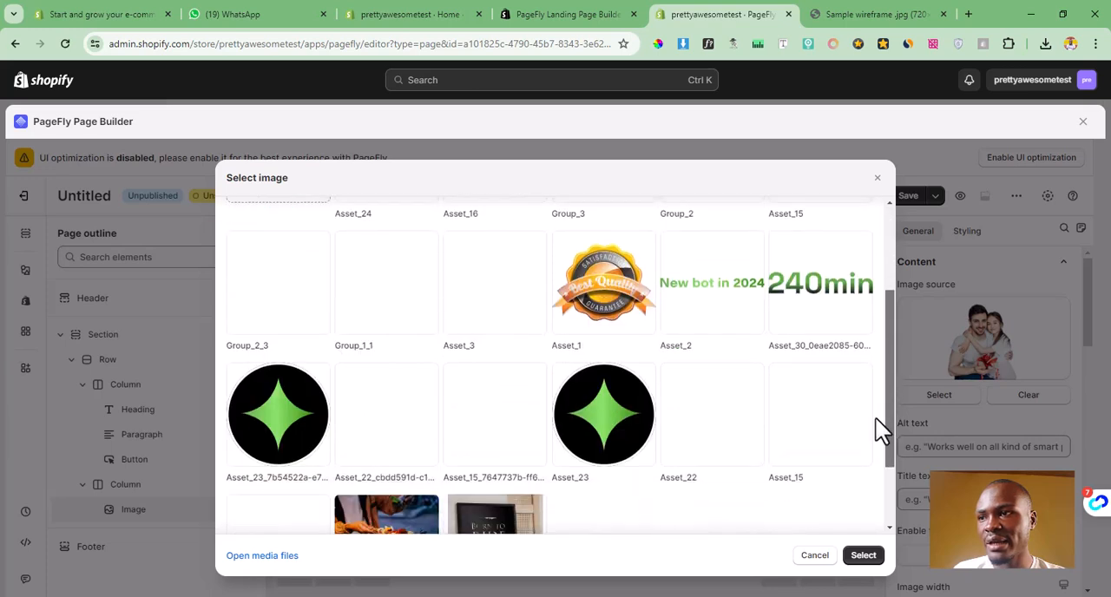
{"action": "left_click", "coordinate": [864, 556]}
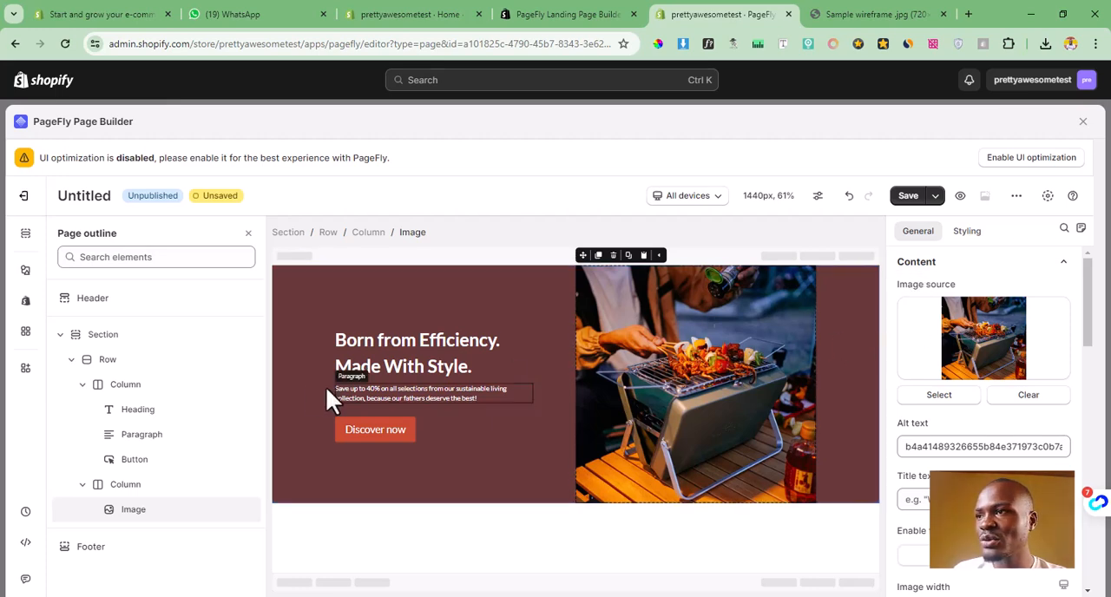
Step: Stretch the hero section's content to full width and set its padding to 50 px left, 0 top and 0 bottom
{"action": "left_click", "coordinate": [278, 350]}
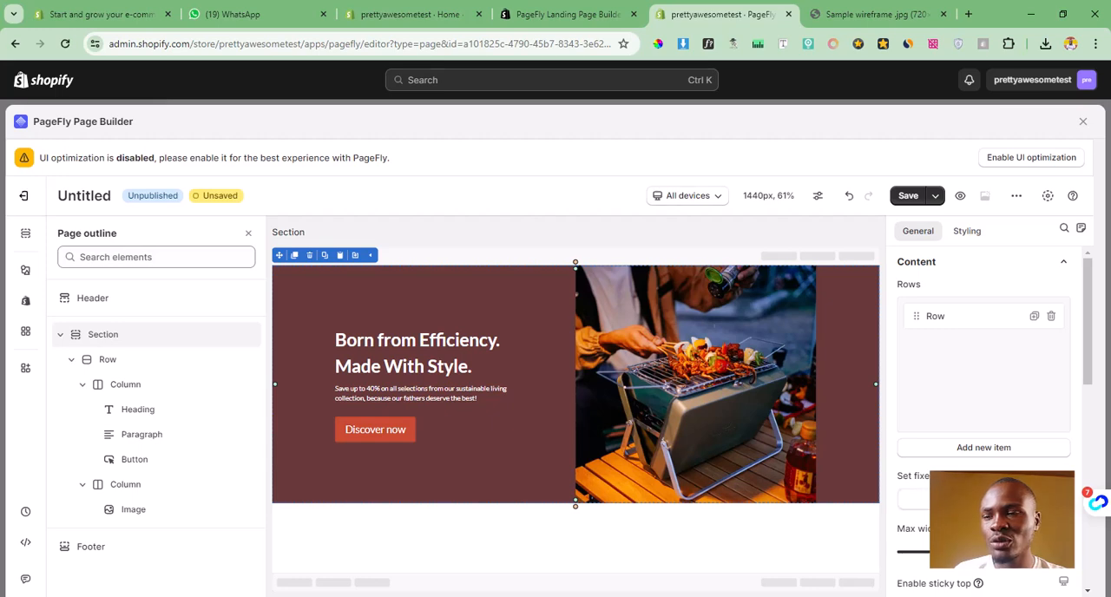
{"action": "left_click", "coordinate": [1026, 499]}
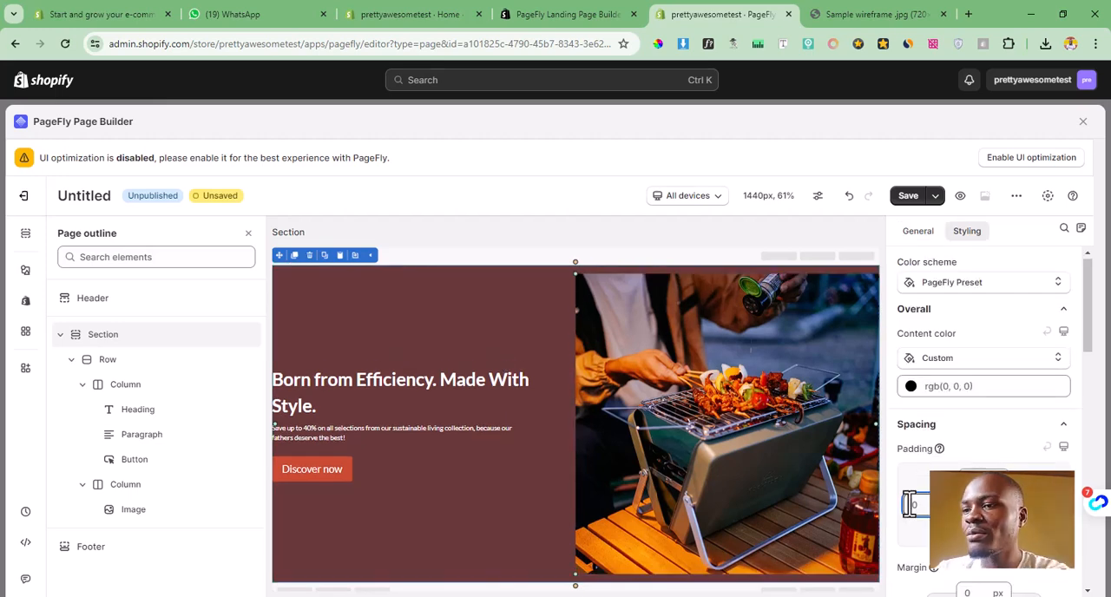
{"action": "type", "text": "50"}
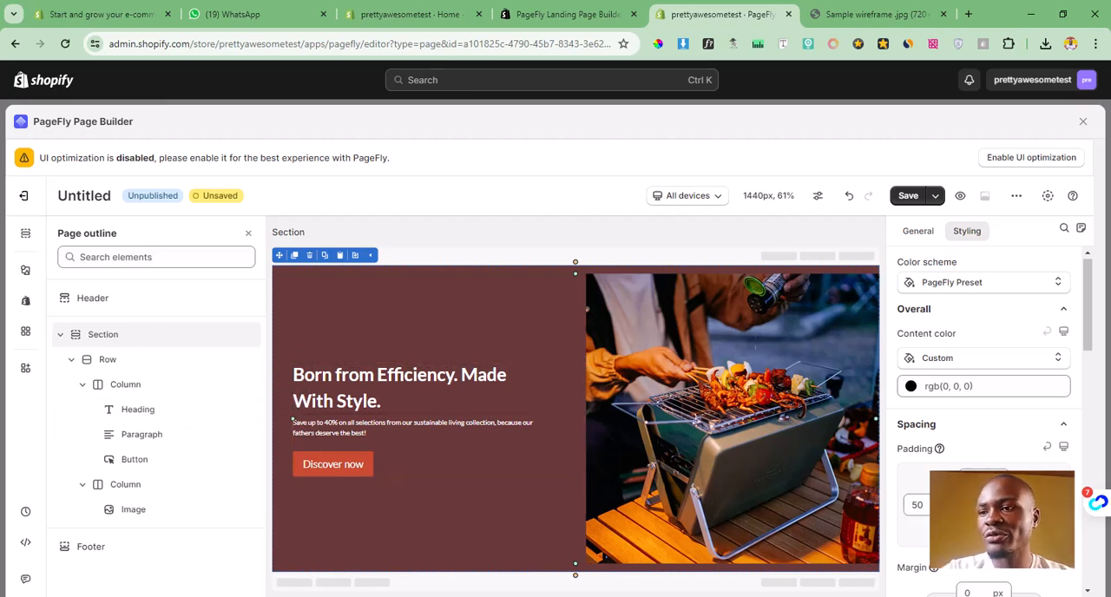
{"action": "type", "text": "0"}
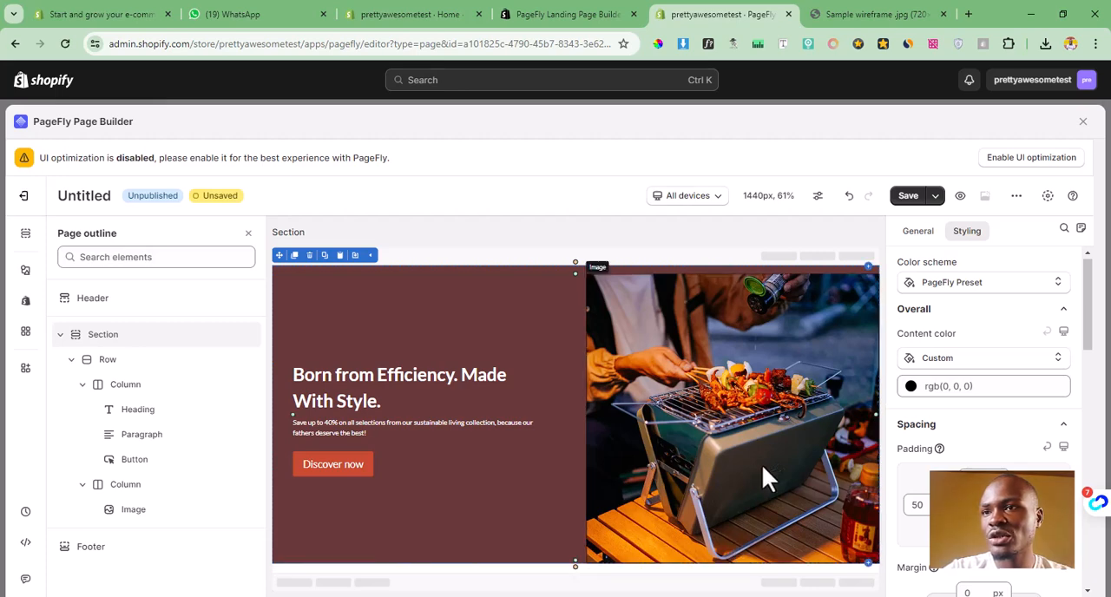
{"action": "type", "text": "0"}
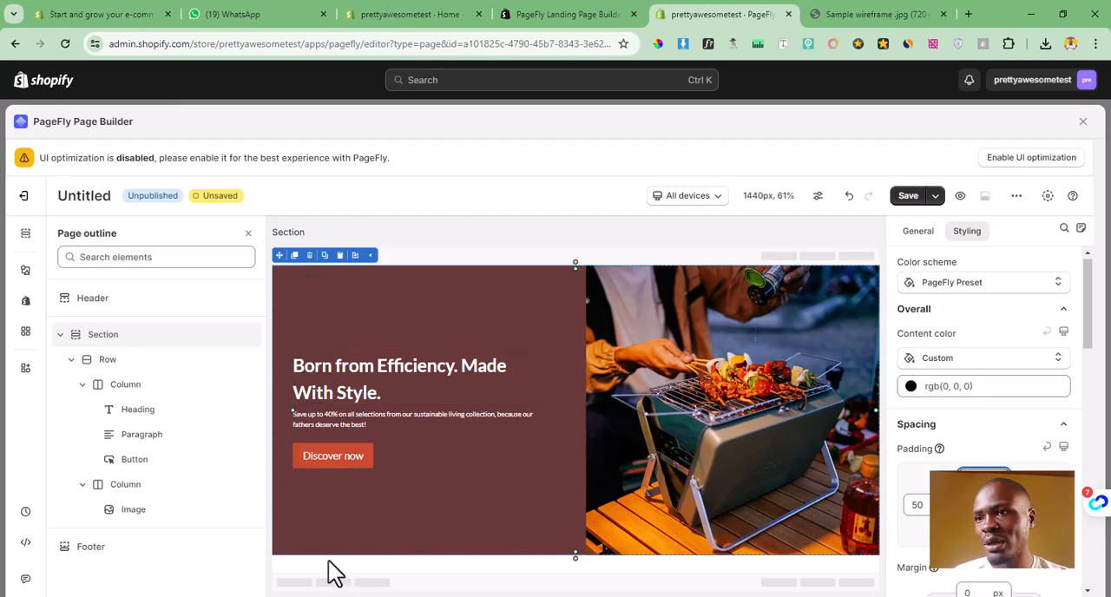
Step: Open the section template library for a new section below the hero, checking the wireframe's heading and three-box row
{"action": "key", "text": "ctrl+Tab"}
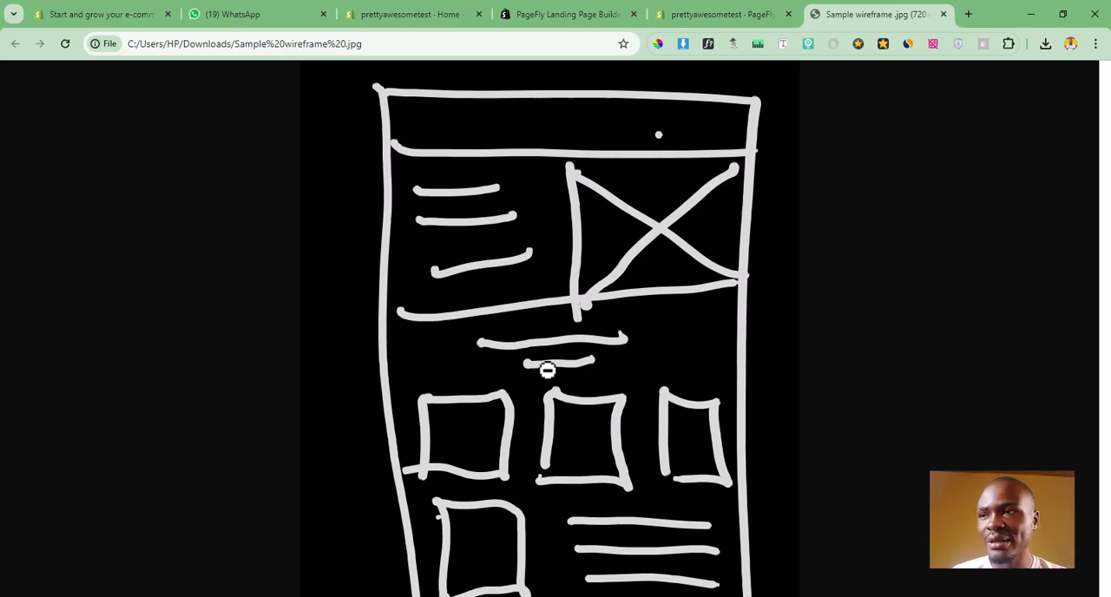
{"action": "left_click", "coordinate": [738, 14]}
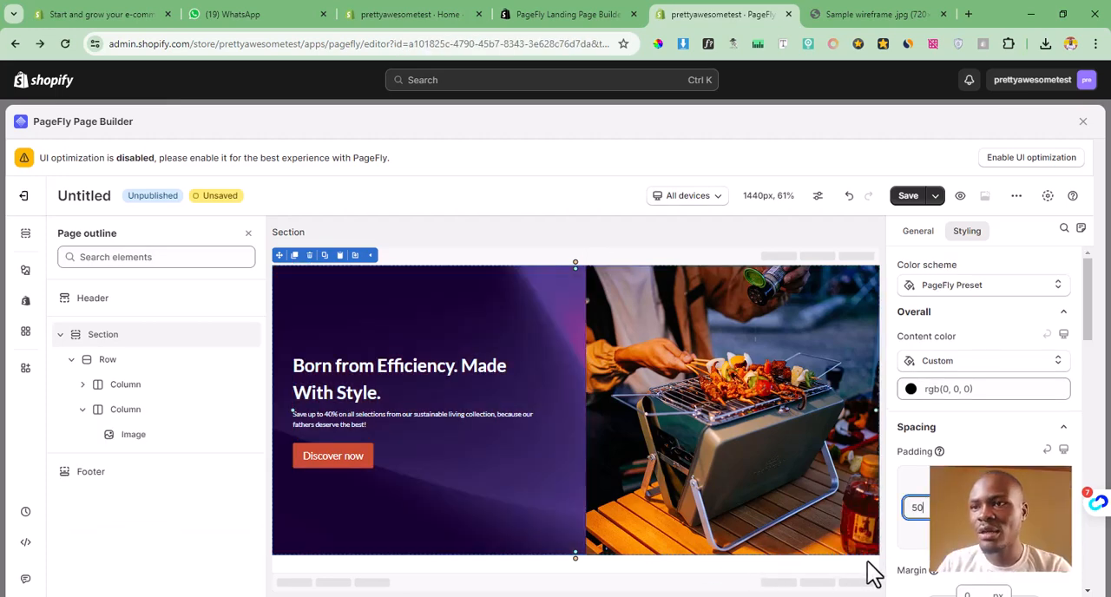
{"action": "left_click", "coordinate": [865, 556]}
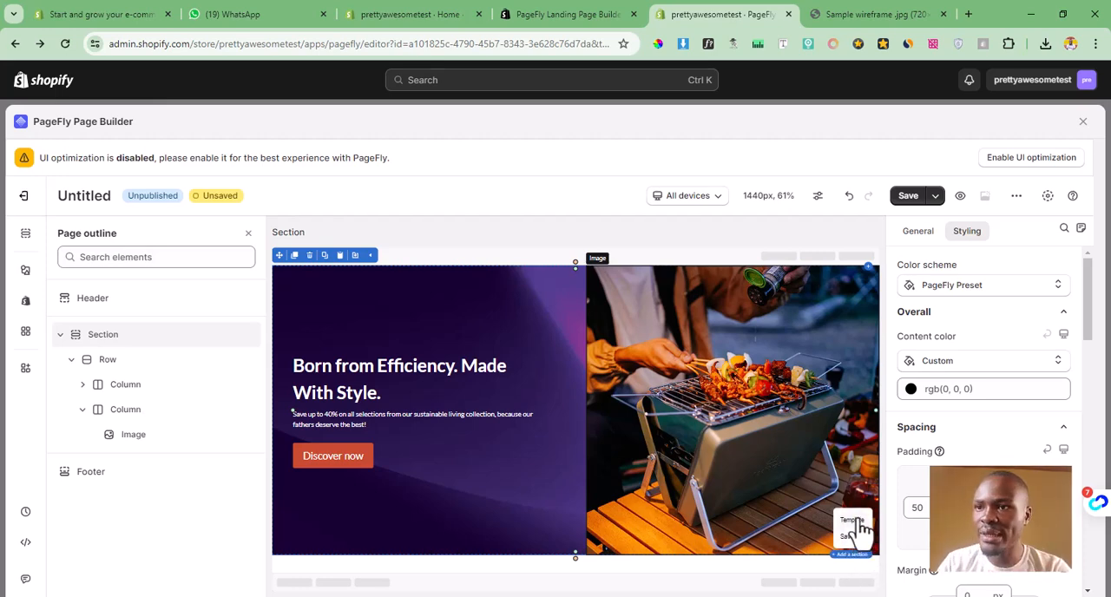
{"action": "left_click", "coordinate": [852, 520]}
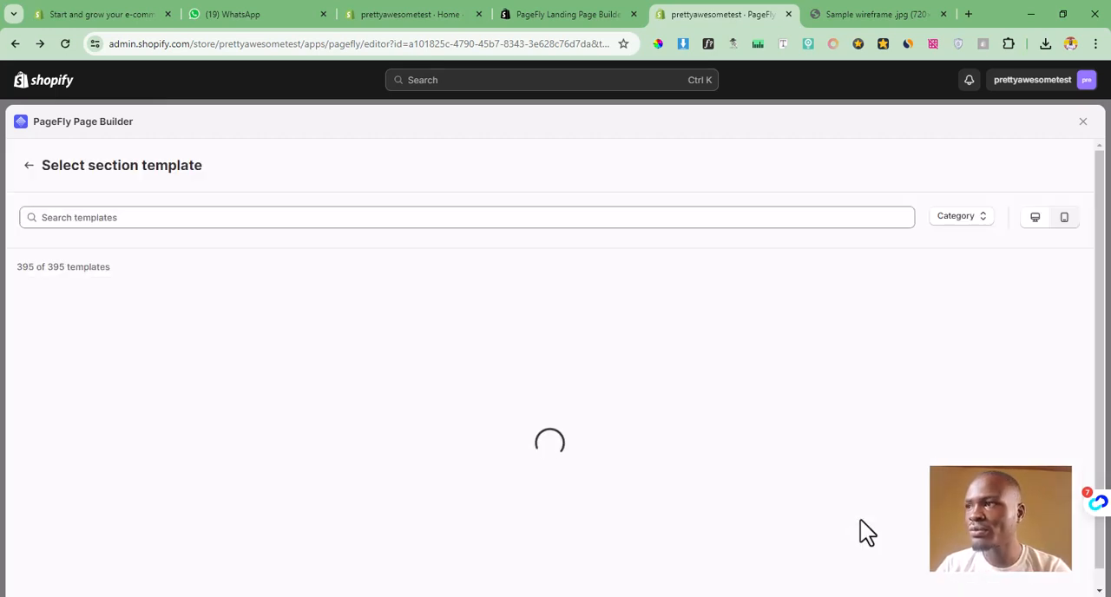
{"action": "left_click", "coordinate": [864, 8]}
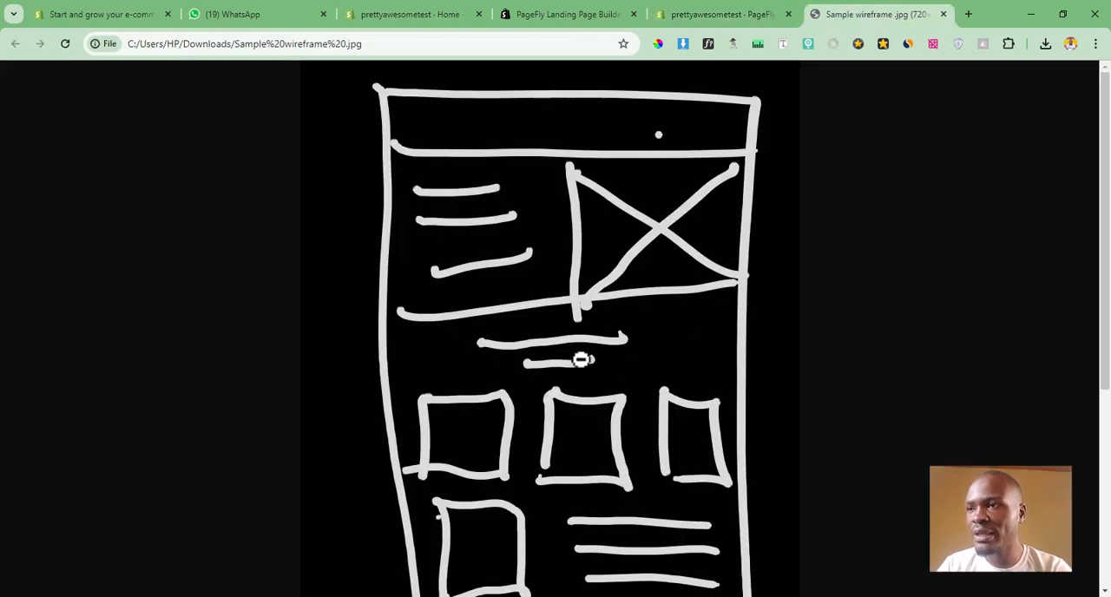
{"action": "left_click", "coordinate": [734, 12]}
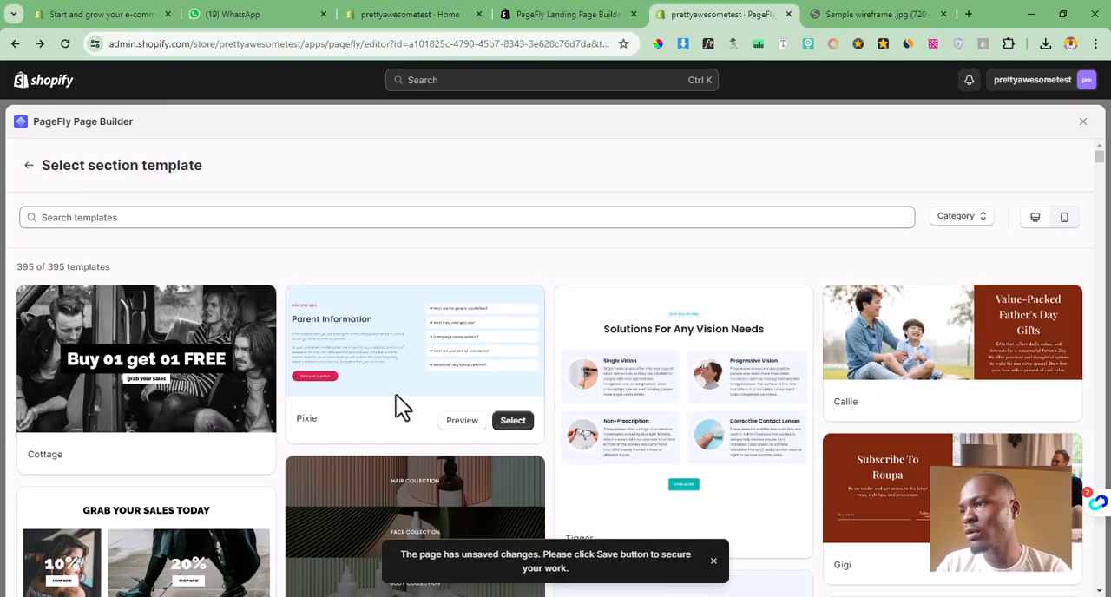
Step: Filter the section templates by the categories Featured products and Product suggestion
{"action": "left_click_drag", "start_coordinate": [1100, 159], "coordinate": [1099, 158]}
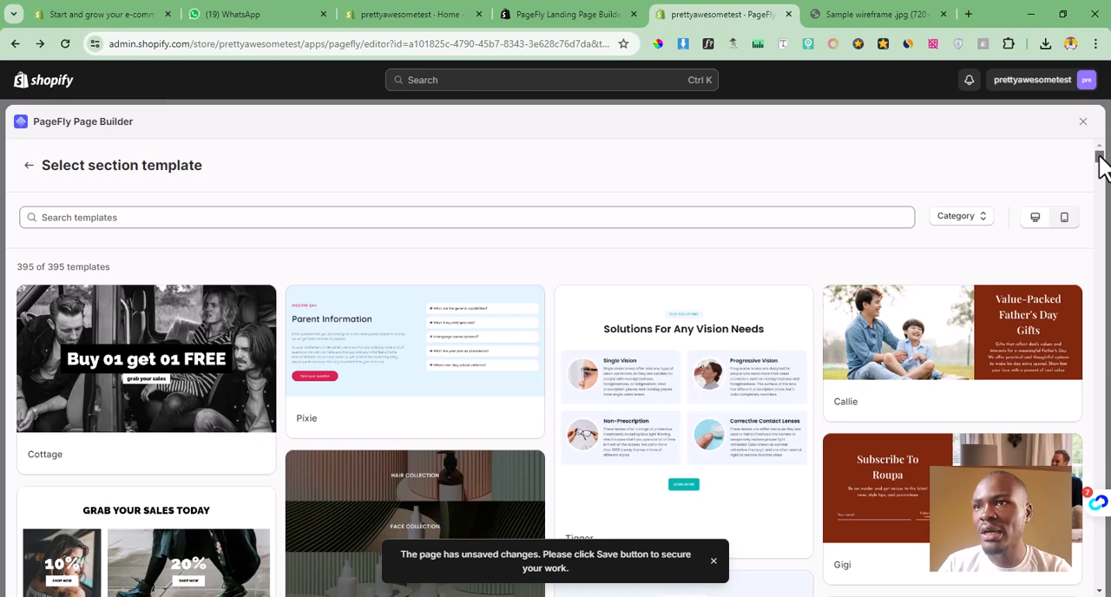
{"action": "left_click", "coordinate": [979, 219]}
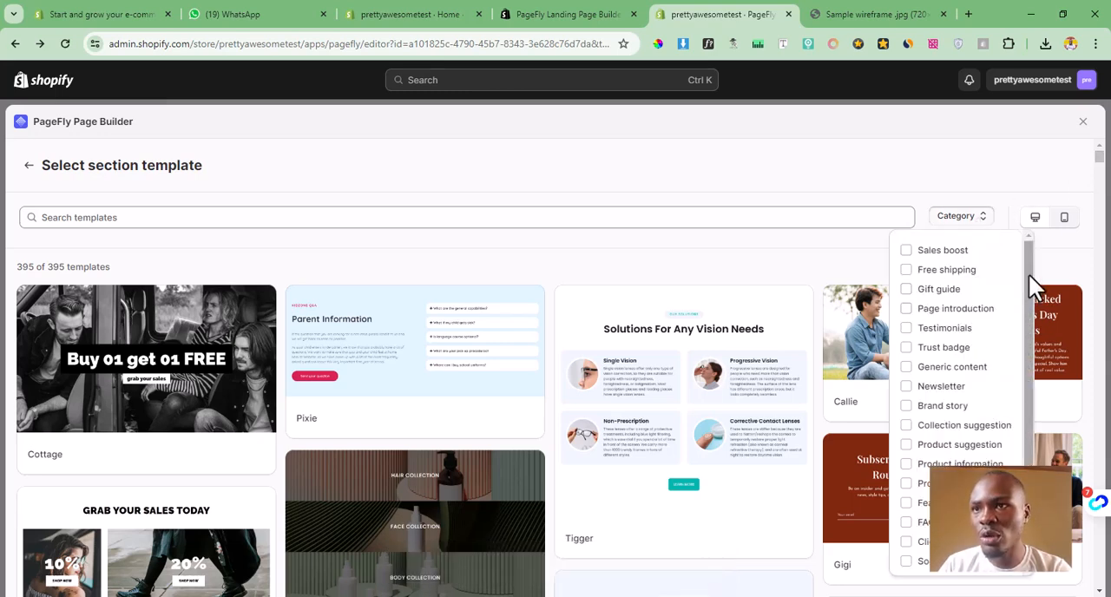
{"action": "left_click_drag", "start_coordinate": [1029, 275], "coordinate": [1029, 310]}
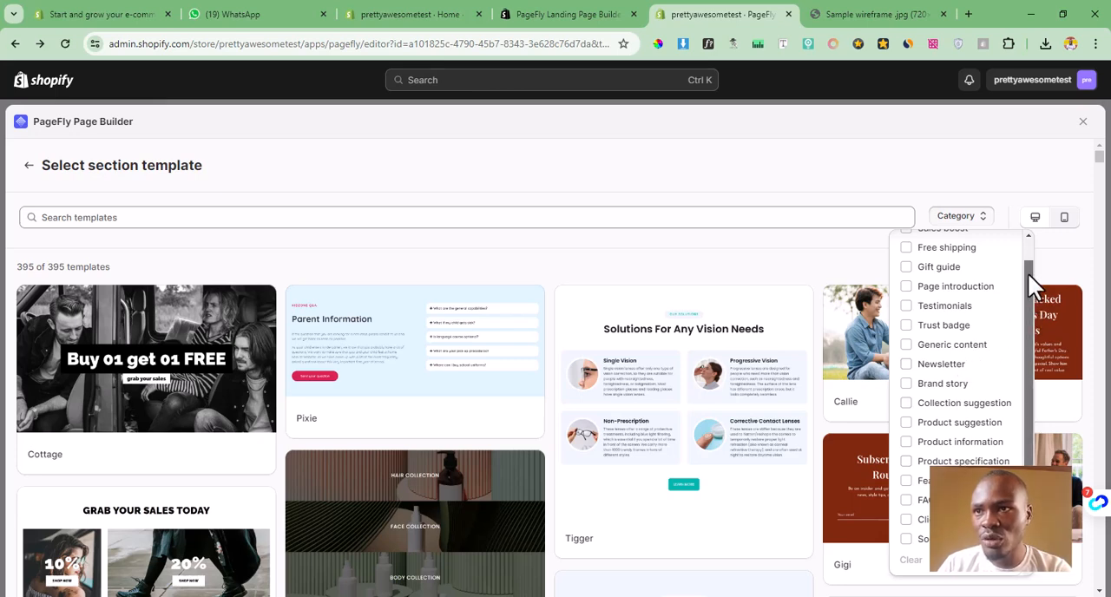
{"action": "scroll", "coordinate": [1028, 274], "scroll_direction": "up", "scroll_amount": 2}
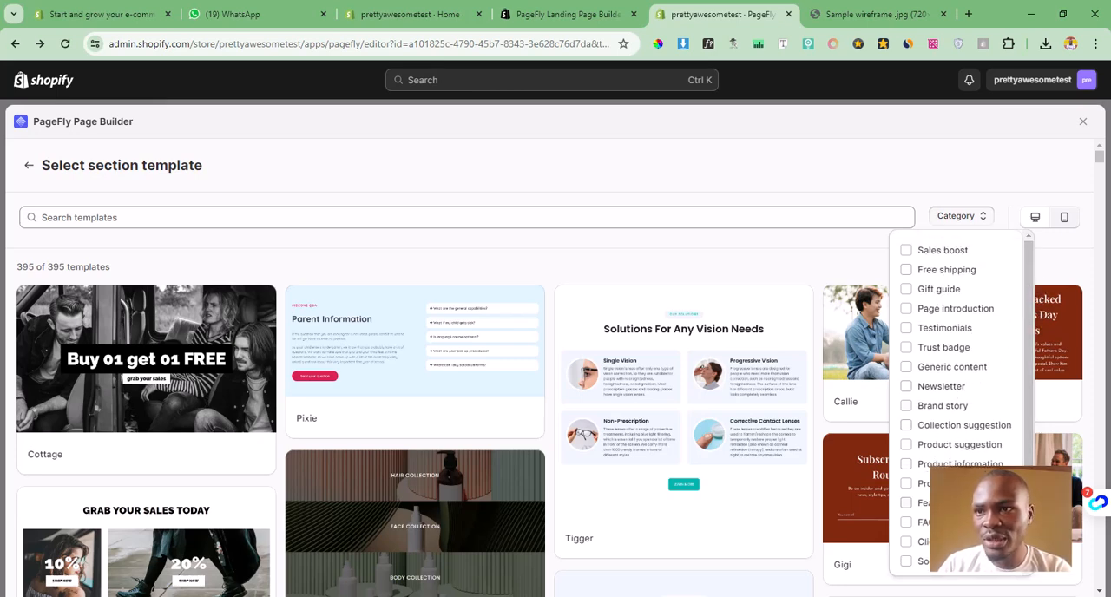
{"action": "left_click", "coordinate": [909, 507]}
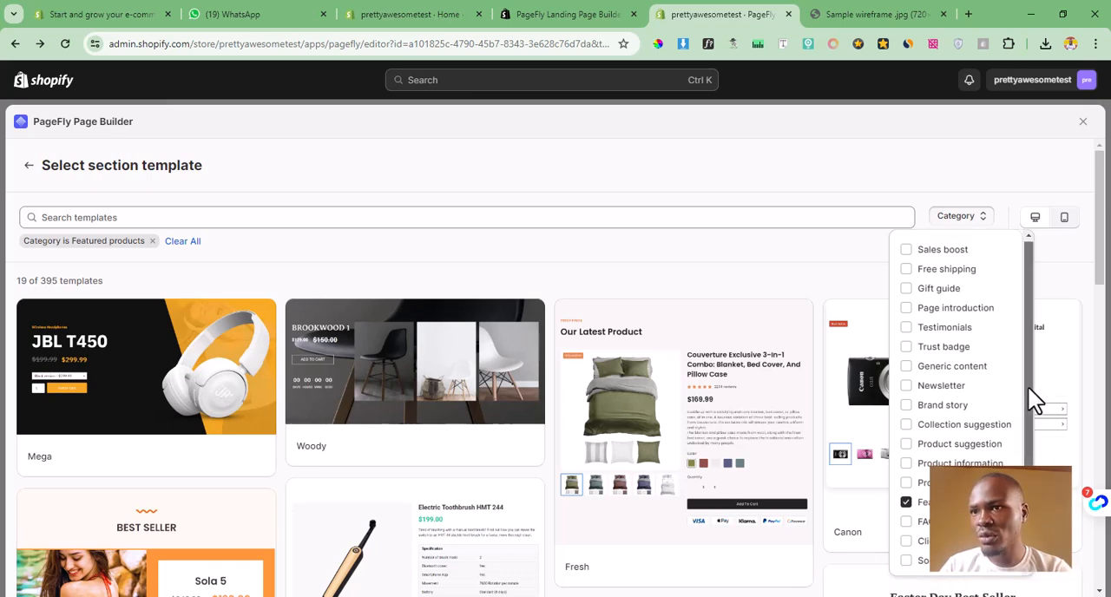
{"action": "mouse_move", "coordinate": [1028, 388]}
{"action": "left_mouse_down"}
{"action": "mouse_move", "coordinate": [1025, 416]}
{"action": "mouse_move", "coordinate": [1021, 402]}
{"action": "left_mouse_up"}
{"action": "left_click", "coordinate": [907, 426]}
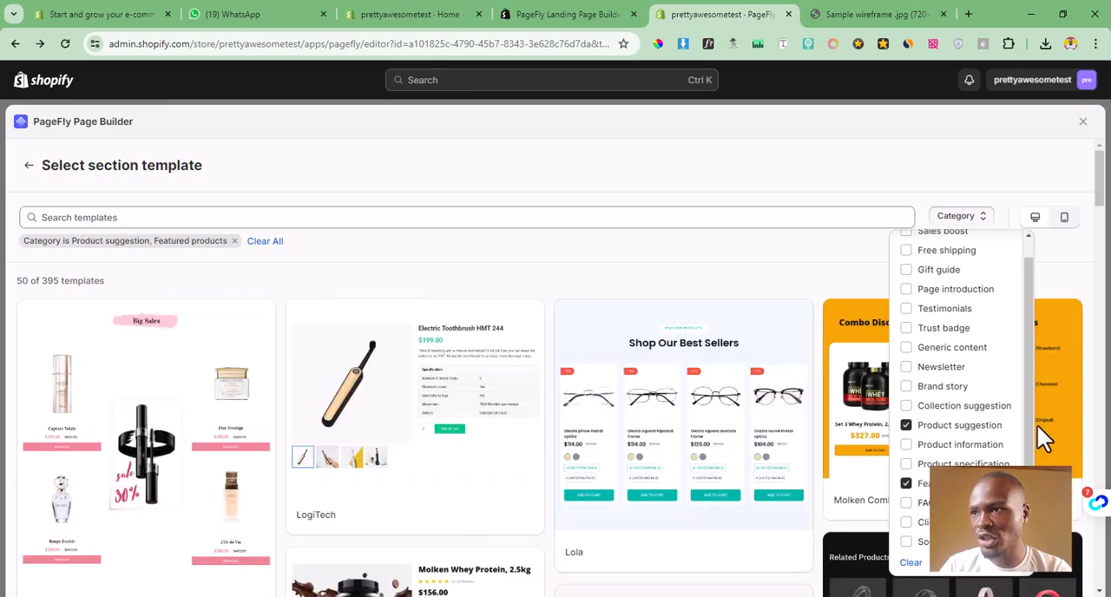
{"action": "left_click", "coordinate": [820, 256]}
Step: Browse the filtered templates for a heading above a row of products and insert the template "Lola" below the hero
{"action": "mouse_move", "coordinate": [424, 411]}
{"action": "mouse_move", "coordinate": [652, 367]}
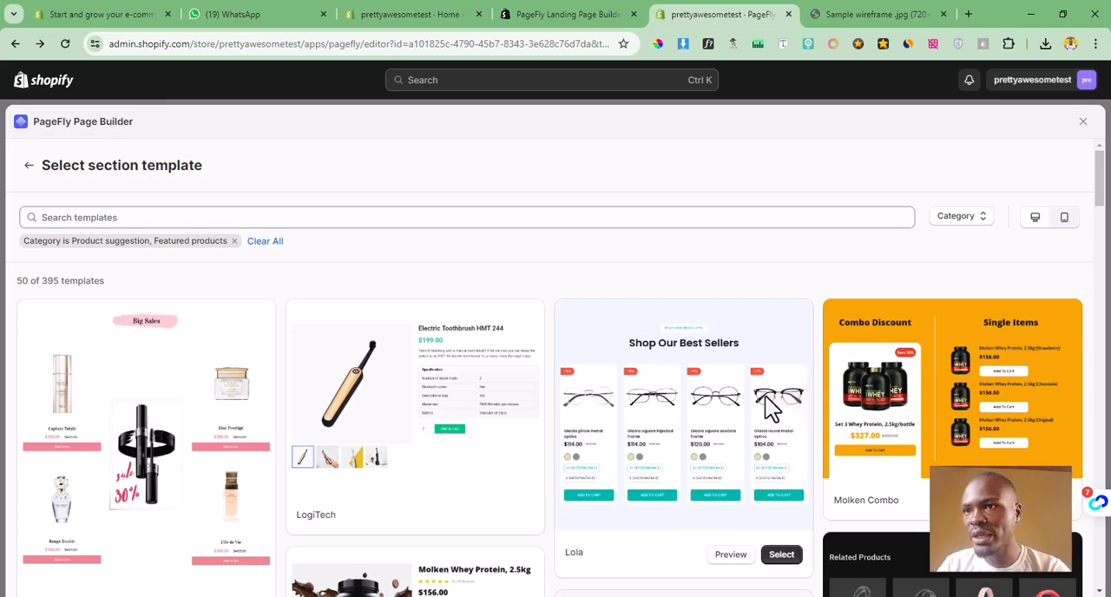
{"action": "key", "text": "ctrl+a"}
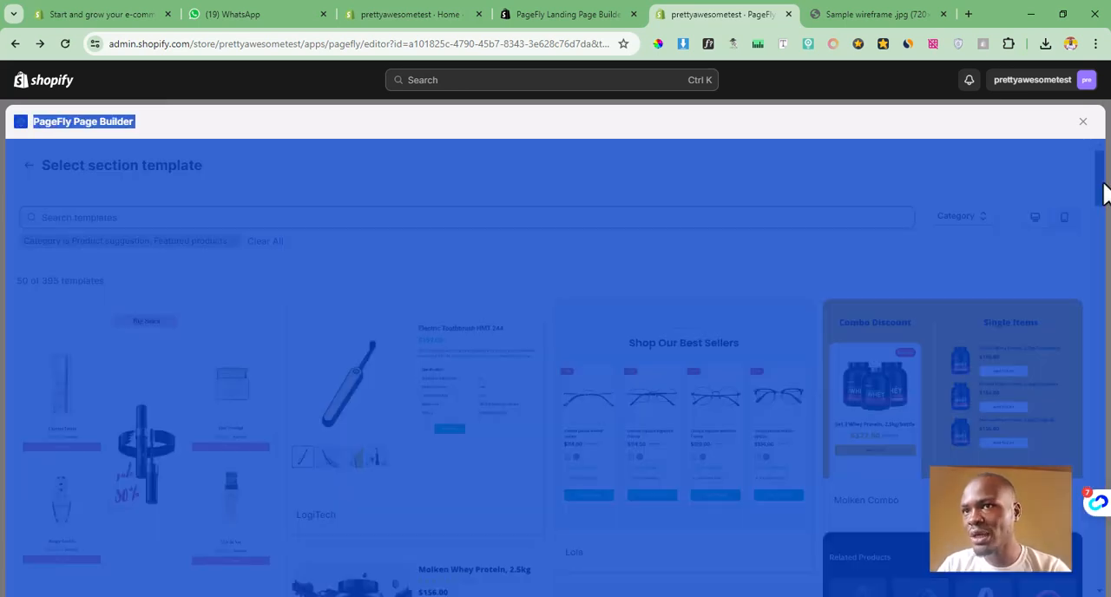
{"action": "left_click", "coordinate": [1066, 173]}
{"action": "left_click_drag", "start_coordinate": [1098, 185], "coordinate": [1084, 364]}
{"action": "mouse_move", "coordinate": [395, 440]}
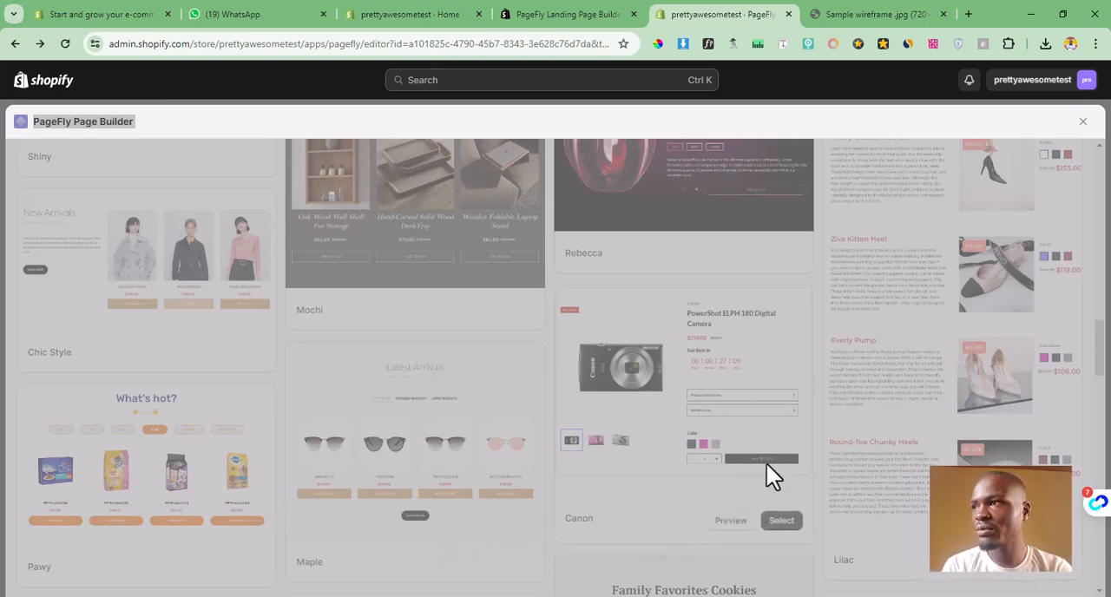
{"action": "left_click_drag", "start_coordinate": [1105, 372], "coordinate": [1100, 169]}
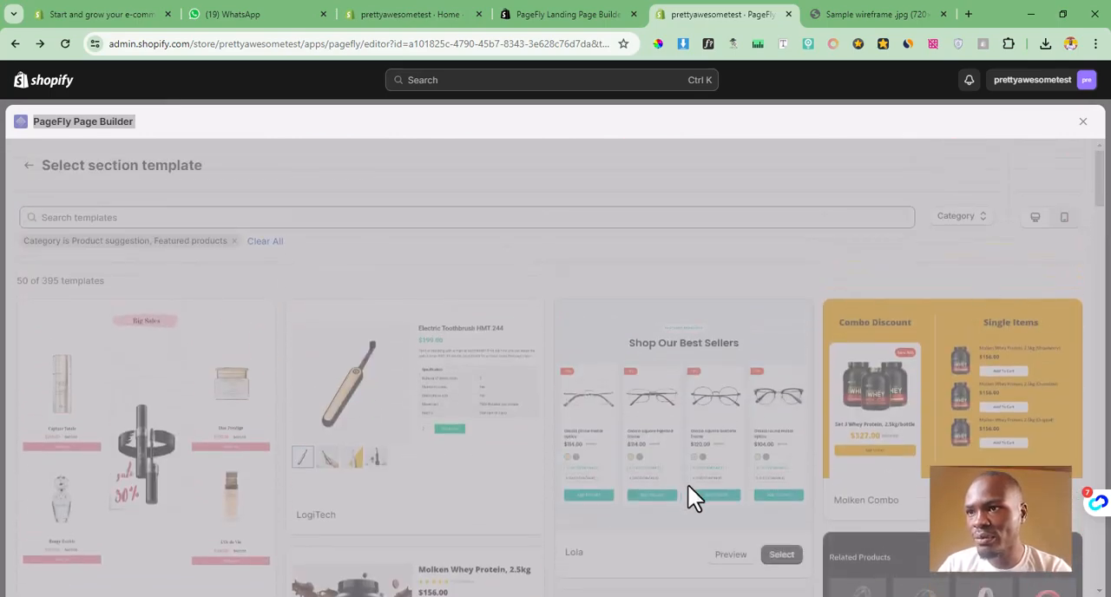
{"action": "left_click", "coordinate": [786, 556]}
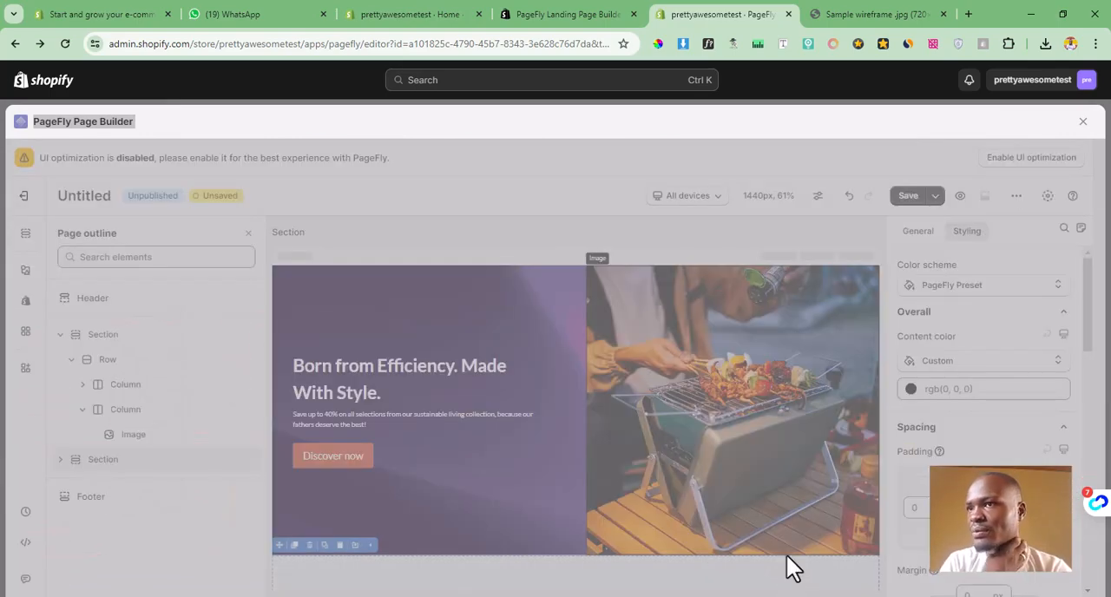
{"action": "left_click", "coordinate": [595, 120]}
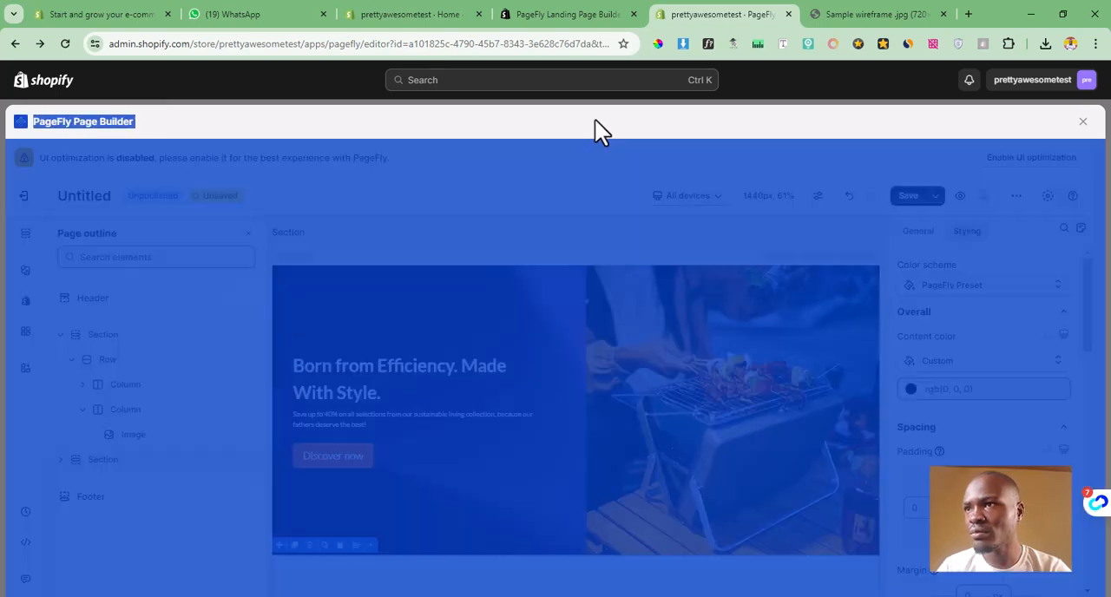
{"action": "left_click", "coordinate": [599, 124]}
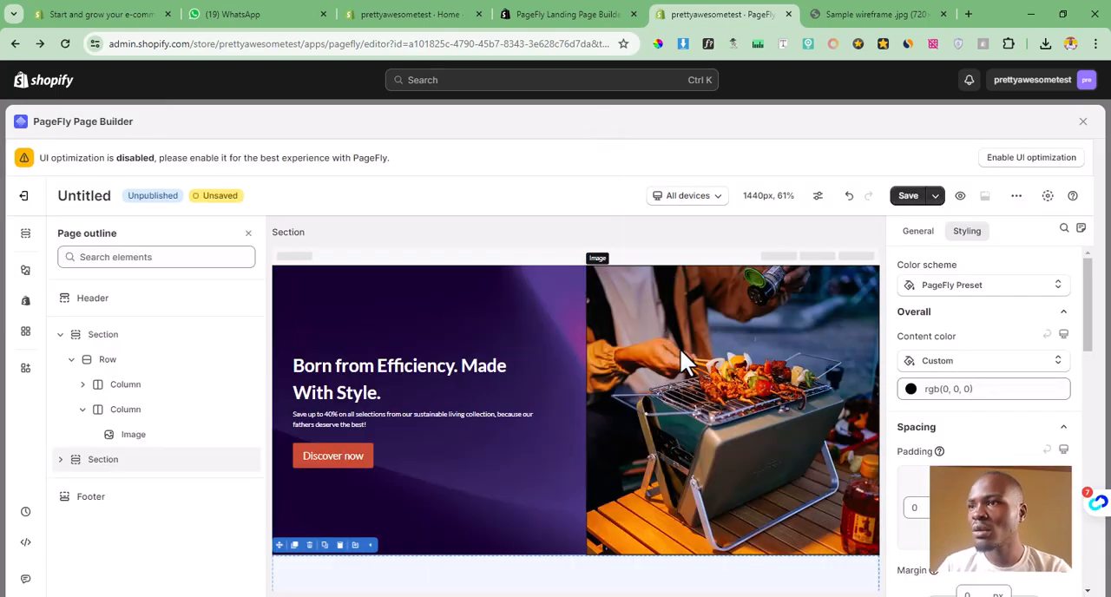
Step: Set the "Home page" collection as the source of the product list in the Shop Our Best Sellers section
{"action": "scroll", "coordinate": [634, 473], "scroll_direction": "down", "scroll_amount": 3}
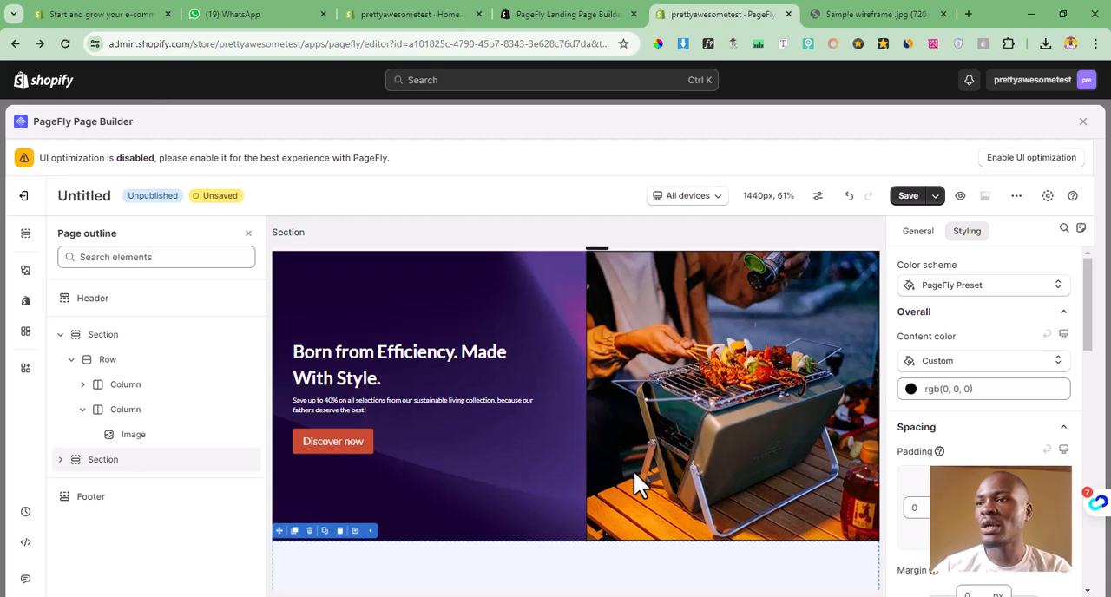
{"action": "scroll", "coordinate": [635, 470], "scroll_direction": "down", "scroll_amount": 1}
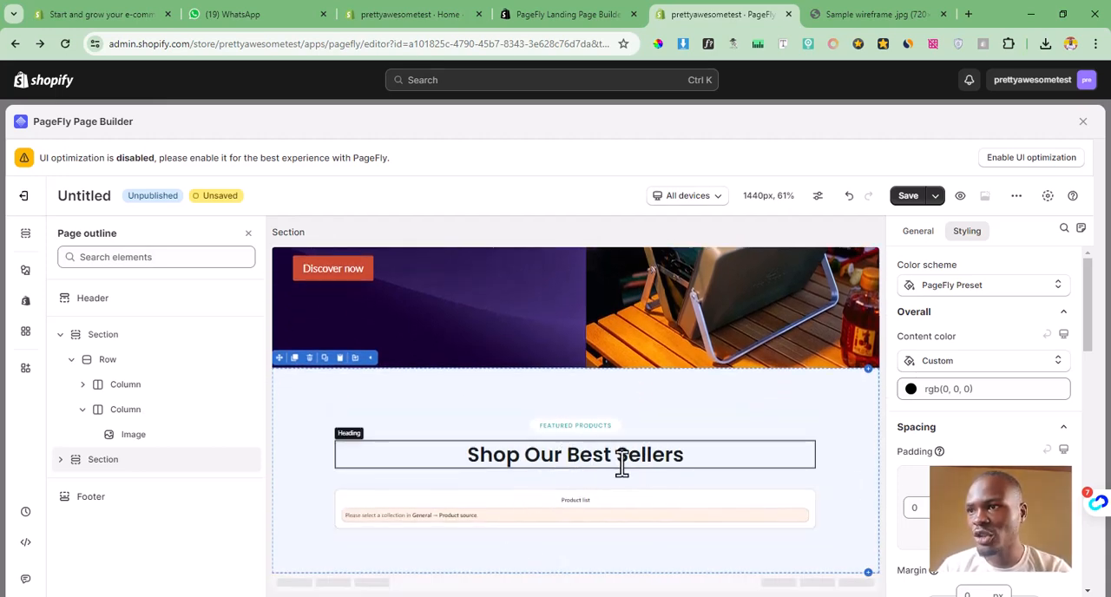
{"action": "left_click", "coordinate": [527, 510]}
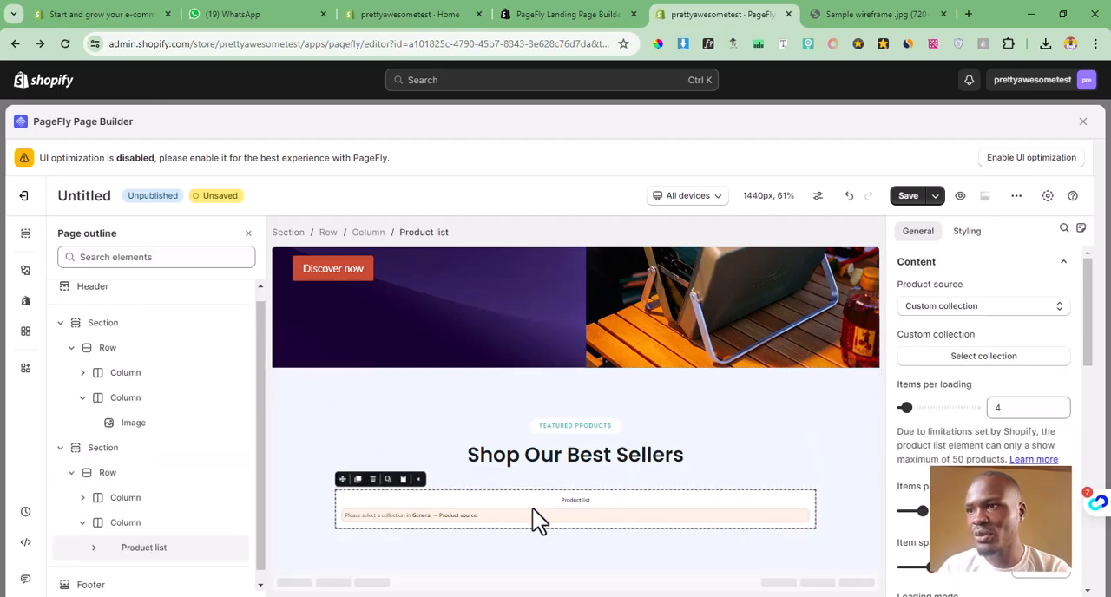
{"action": "left_click", "coordinate": [974, 363]}
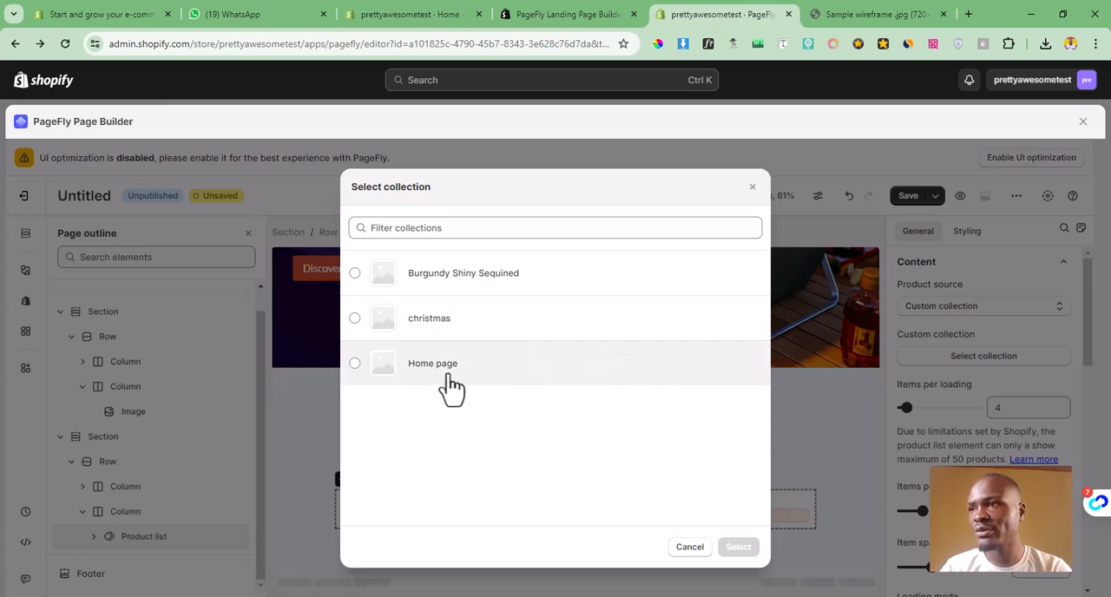
{"action": "left_click", "coordinate": [423, 364]}
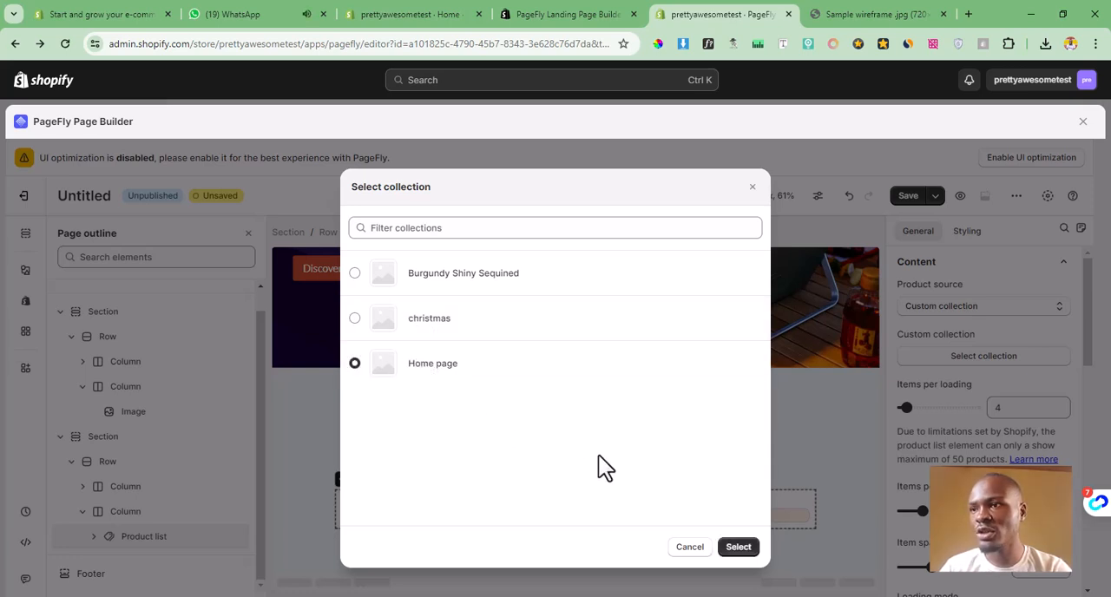
{"action": "left_click", "coordinate": [738, 556]}
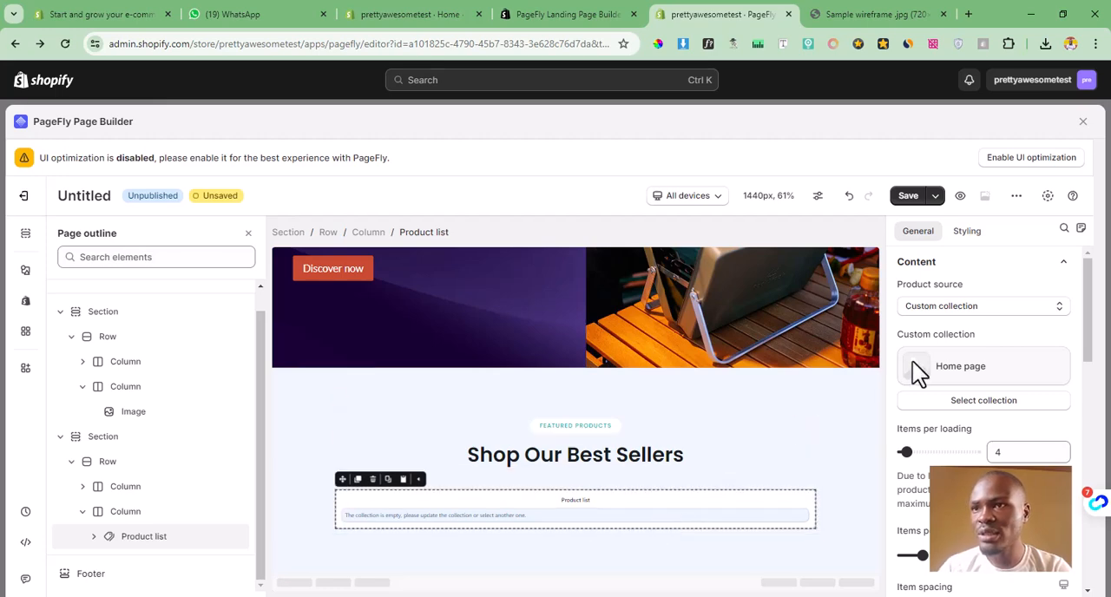
Step: Set the "christmas" collection as the source of the product list in the Shop Our Best Sellers section
{"action": "left_click", "coordinate": [972, 404]}
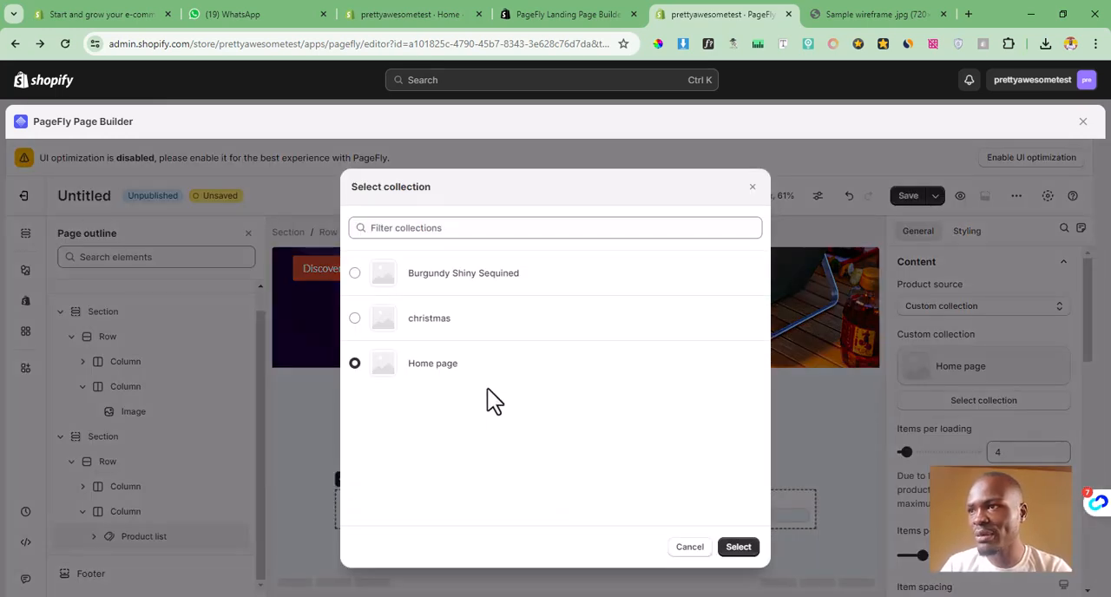
{"action": "left_click", "coordinate": [415, 320]}
{"action": "left_click", "coordinate": [744, 549]}
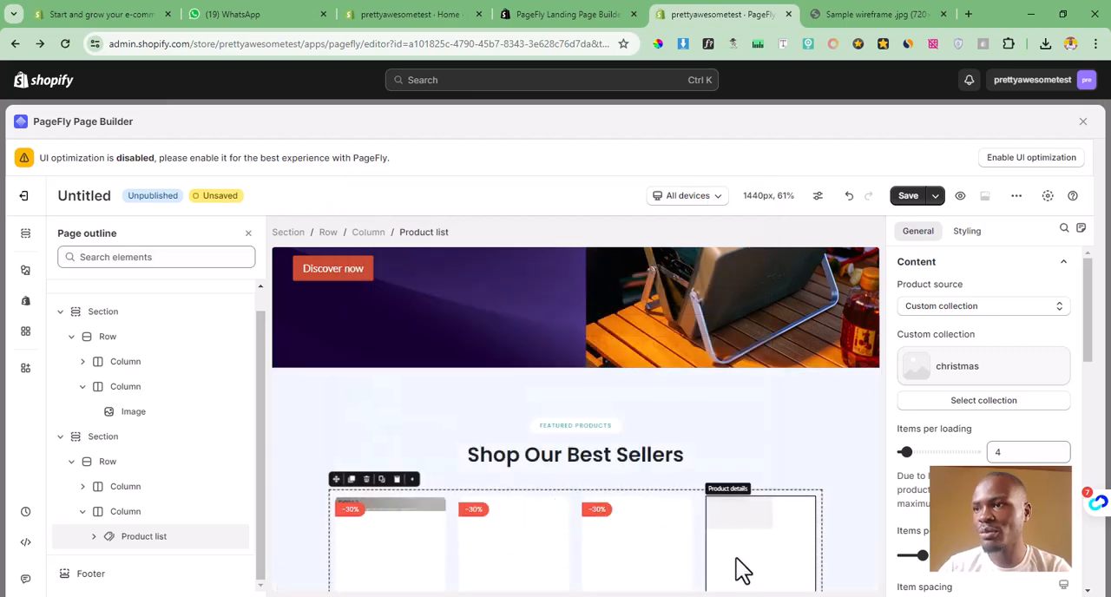
{"action": "scroll", "coordinate": [729, 534], "scroll_direction": "down", "scroll_amount": 2}
{"action": "scroll", "coordinate": [720, 518], "scroll_direction": "down", "scroll_amount": 1}
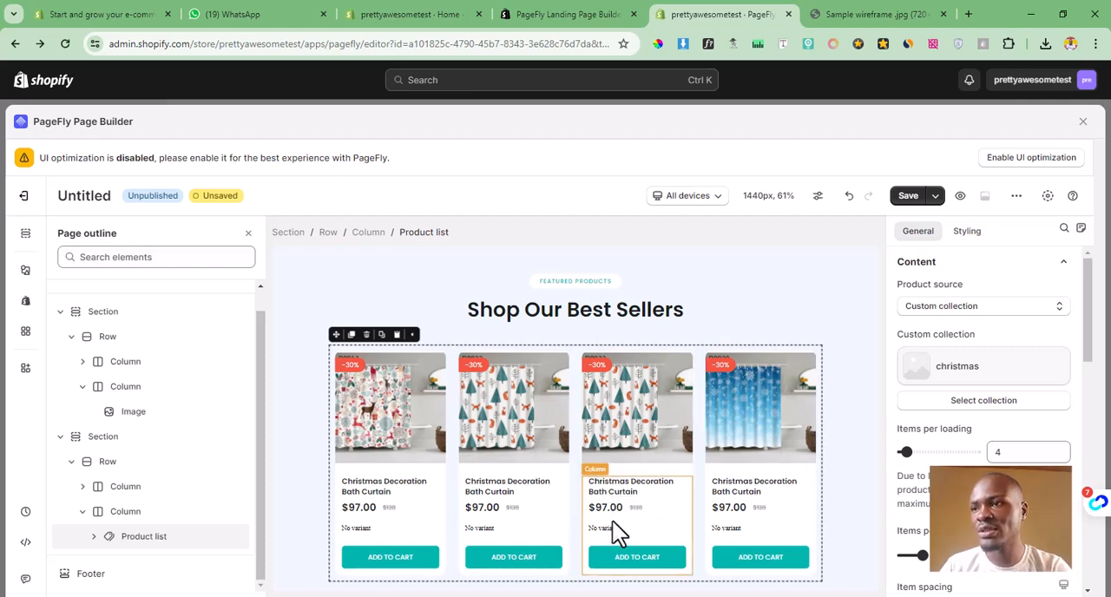
Step: Examine the store's product list in the Shopify admin and the lower image-and-text rows of the sample wireframe
{"action": "left_click", "coordinate": [620, 494]}
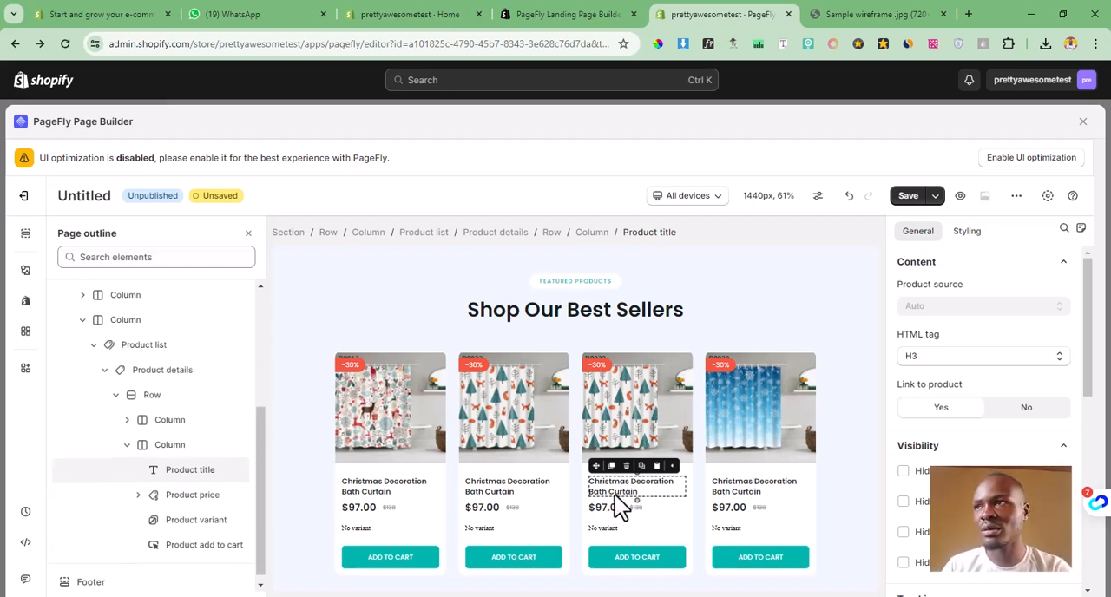
{"action": "left_click", "coordinate": [437, 14]}
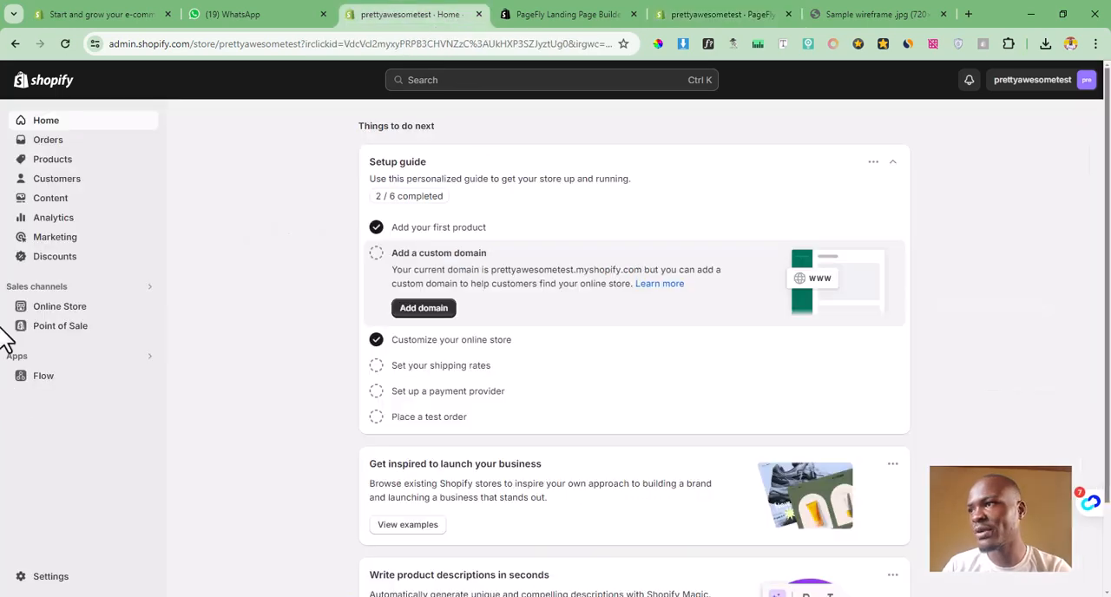
{"action": "left_click", "coordinate": [54, 163]}
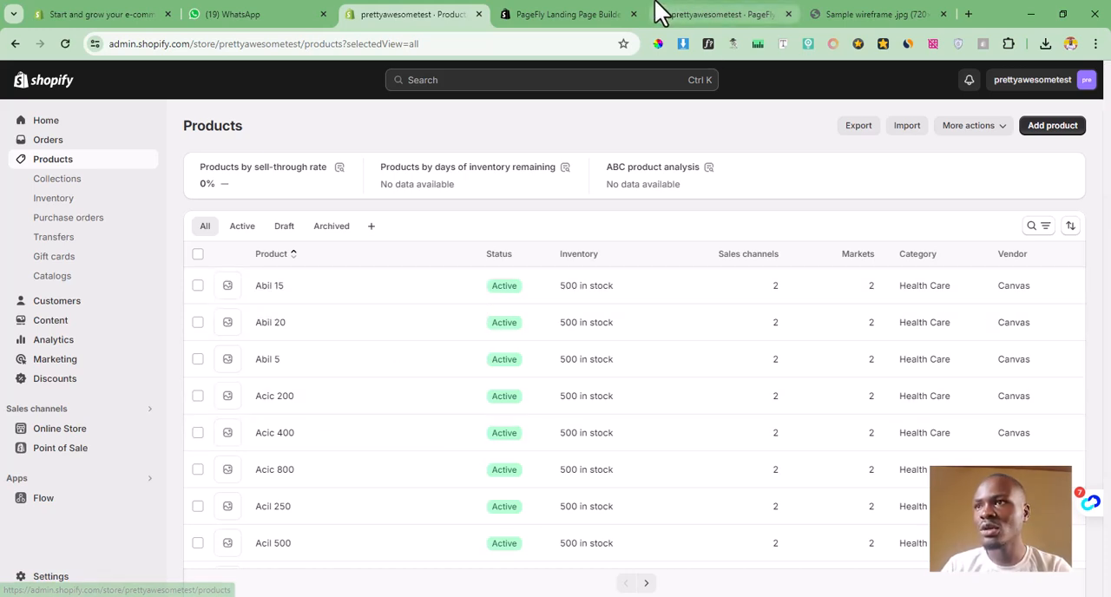
{"action": "left_click", "coordinate": [711, 16]}
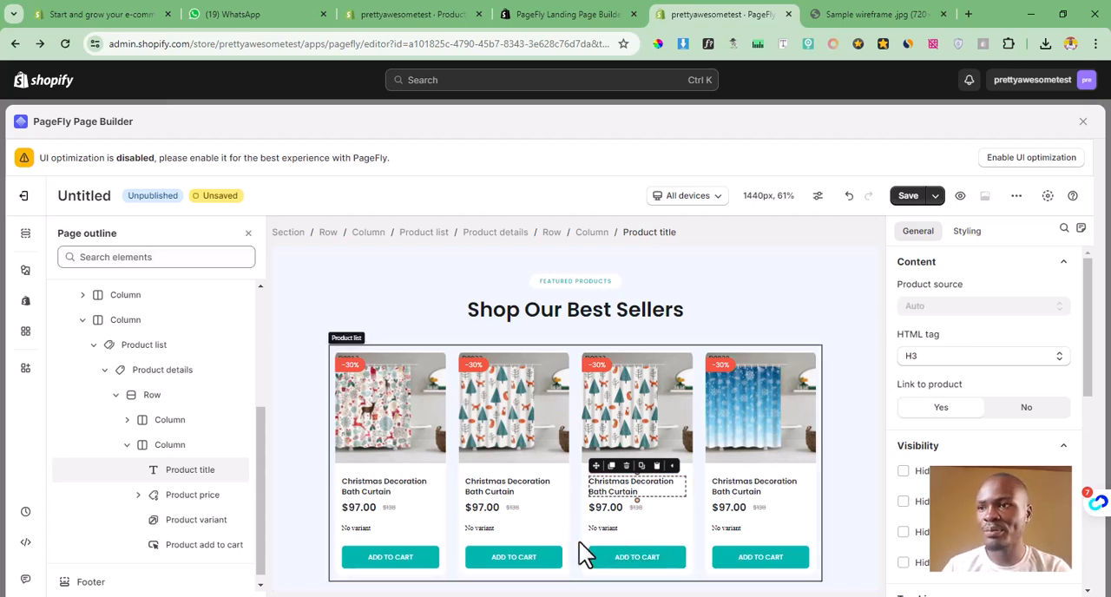
{"action": "scroll", "coordinate": [579, 541], "scroll_direction": "down", "scroll_amount": 1}
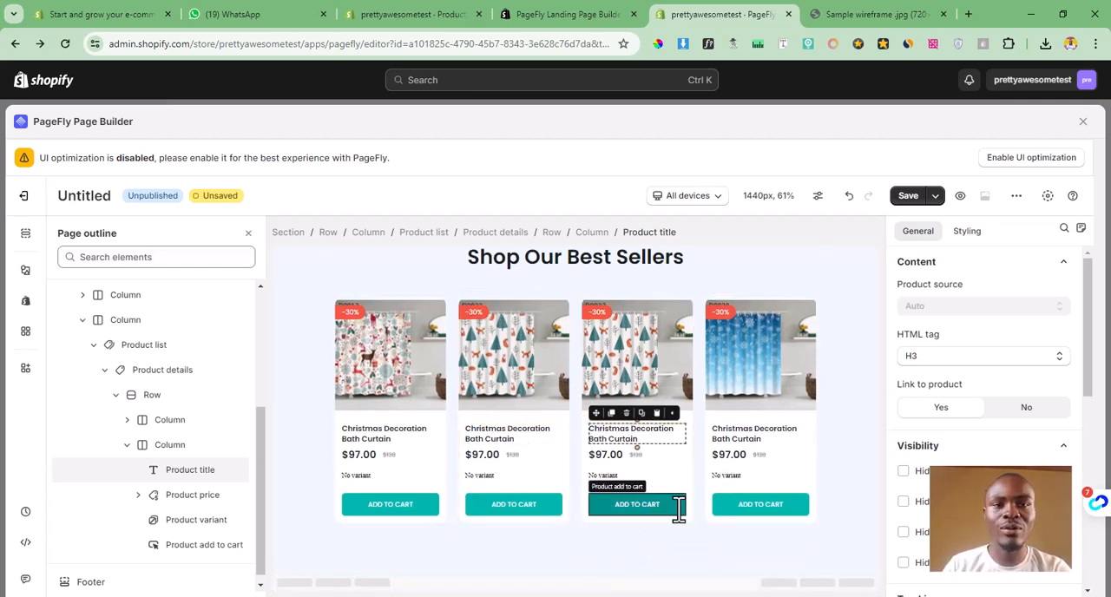
{"action": "left_click", "coordinate": [881, 13]}
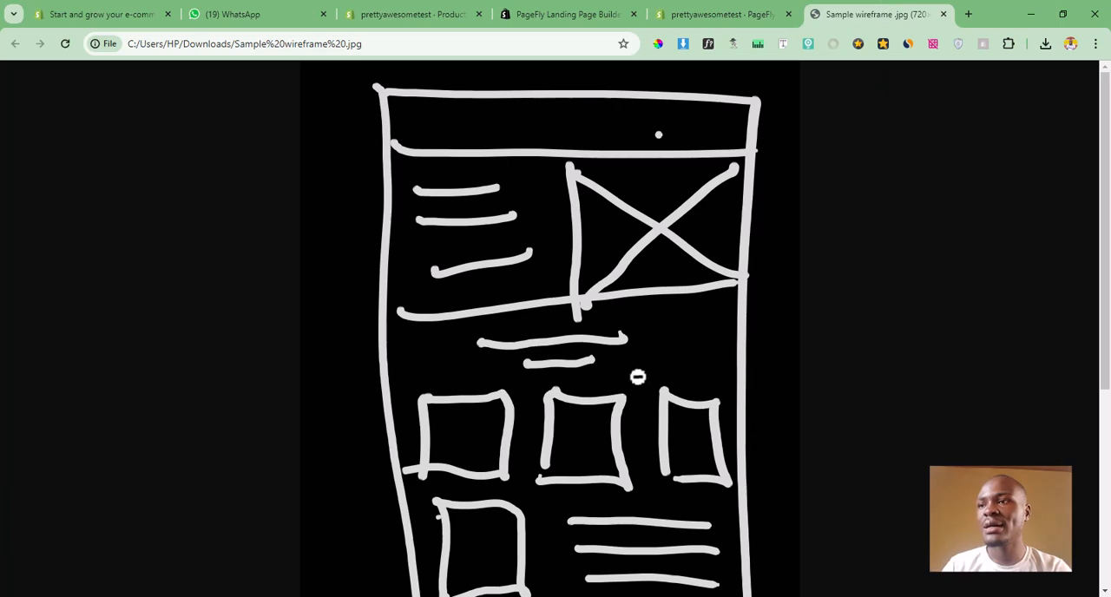
{"action": "scroll", "coordinate": [593, 448], "scroll_direction": "down", "scroll_amount": 3}
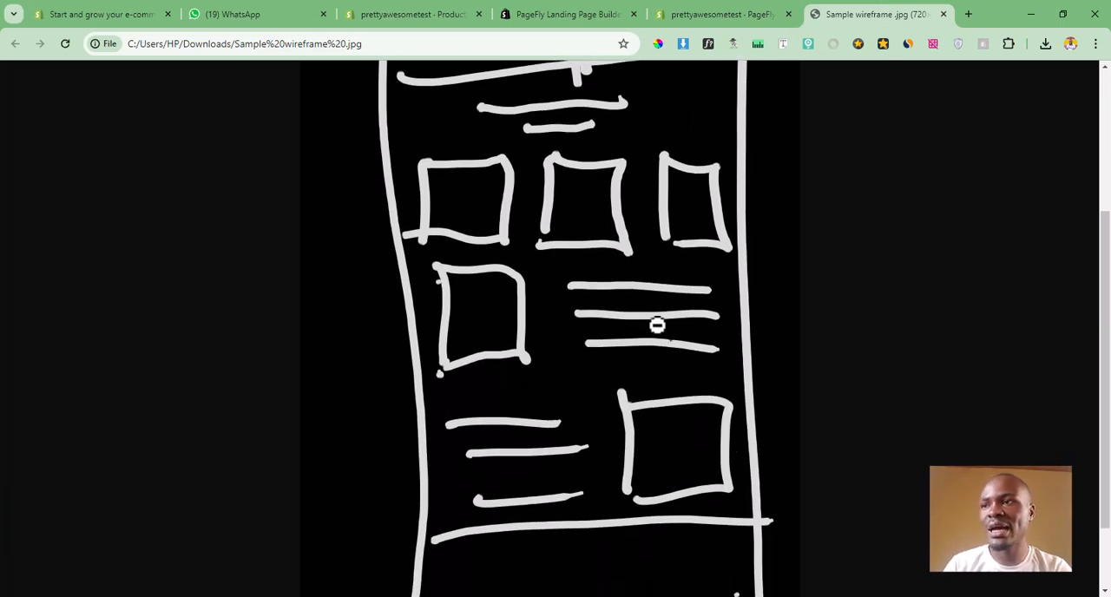
{"action": "left_click", "coordinate": [721, 13]}
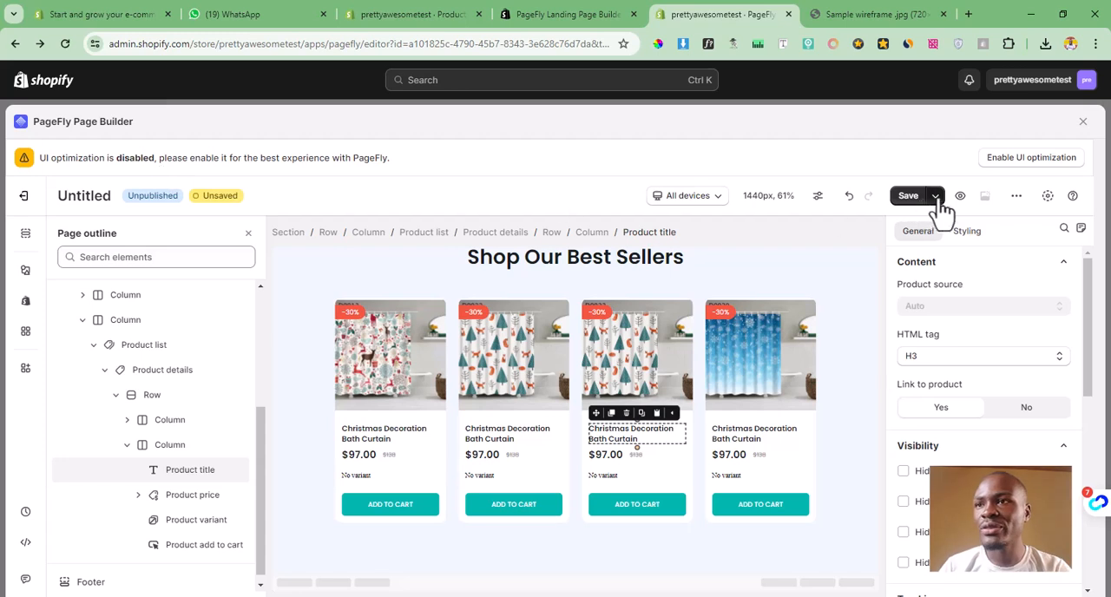
Step: Rename the untitled page as "landing page" and save it, staying in the editor while it saves
{"action": "left_click", "coordinate": [85, 196]}
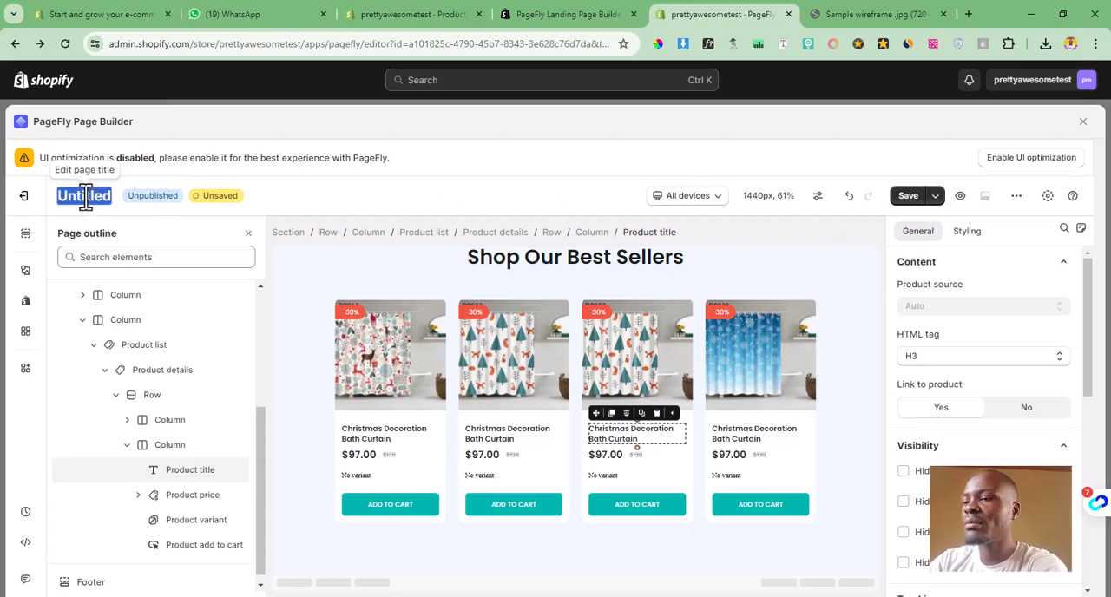
{"action": "type", "text": "lando"}
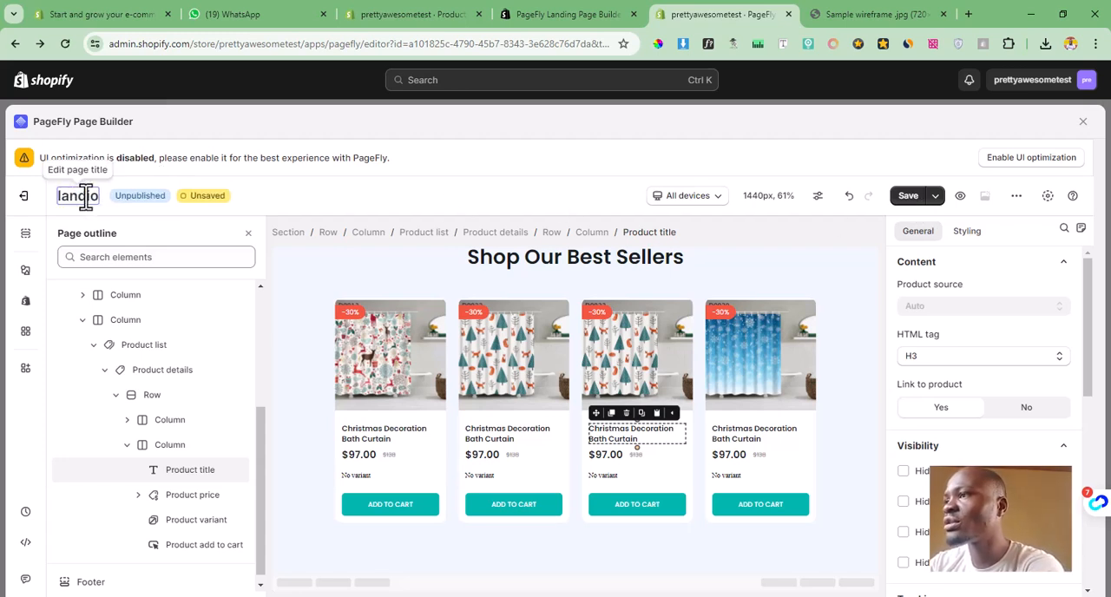
{"action": "key", "text": "BackSpace"}
{"action": "type", "text": "ing page"}
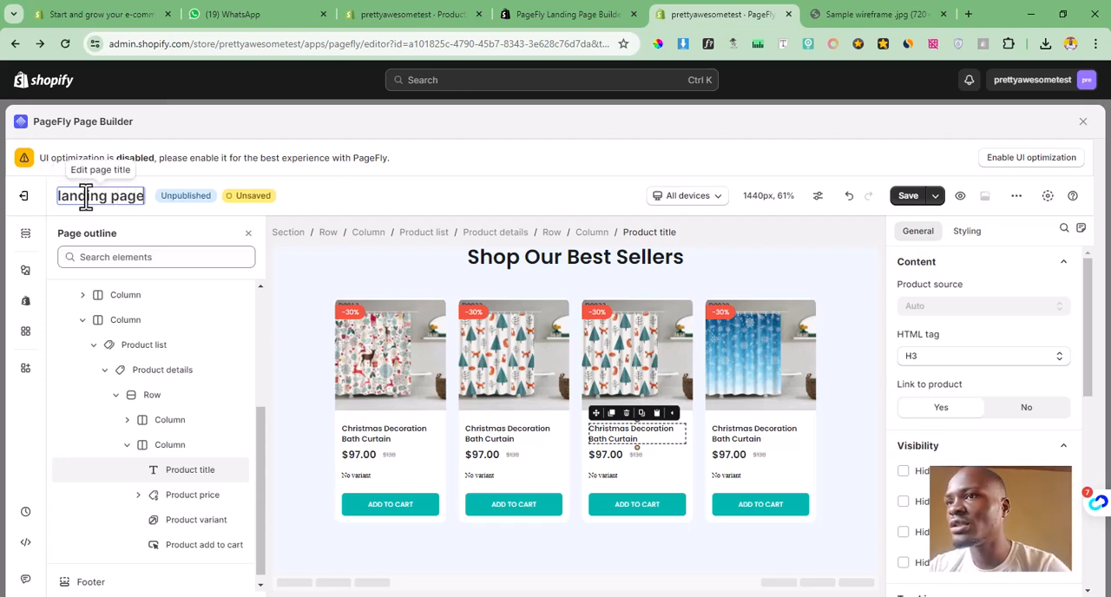
{"action": "left_click", "coordinate": [906, 195]}
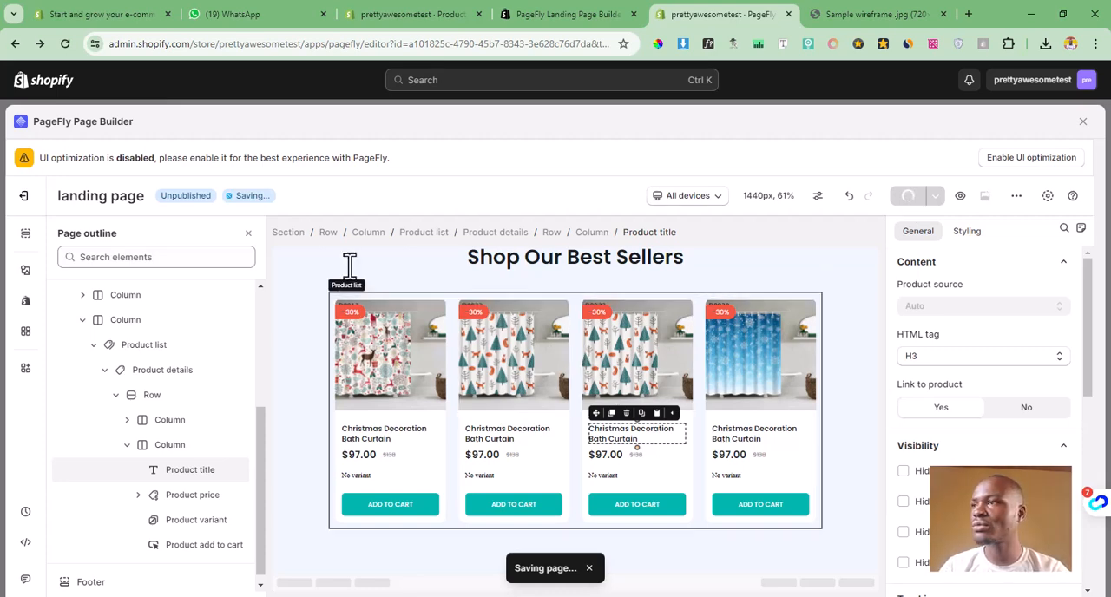
{"action": "left_click", "coordinate": [23, 198]}
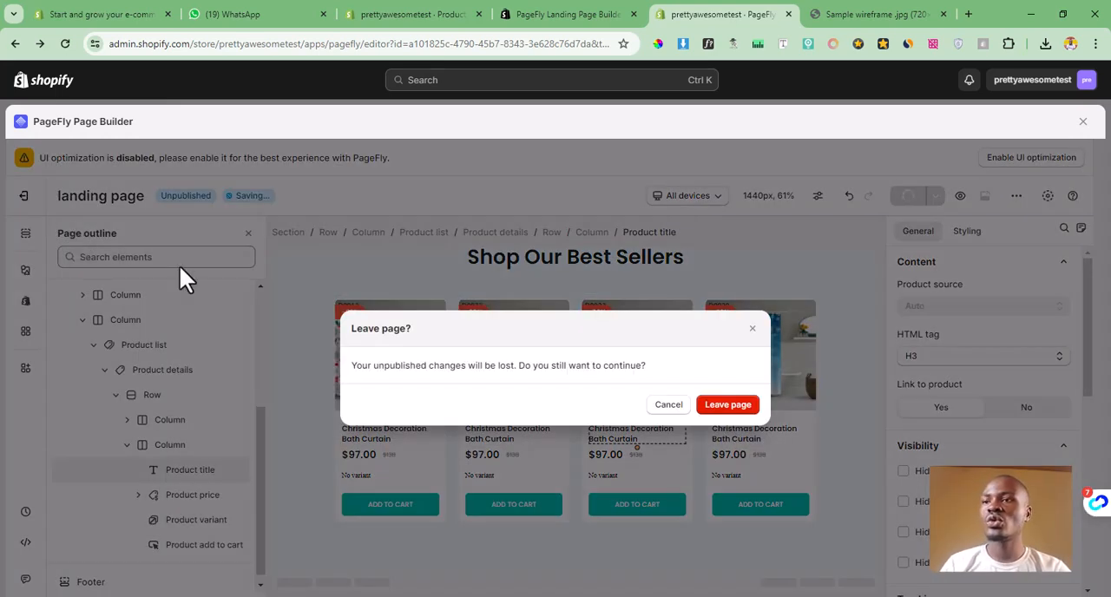
{"action": "left_click", "coordinate": [752, 328]}
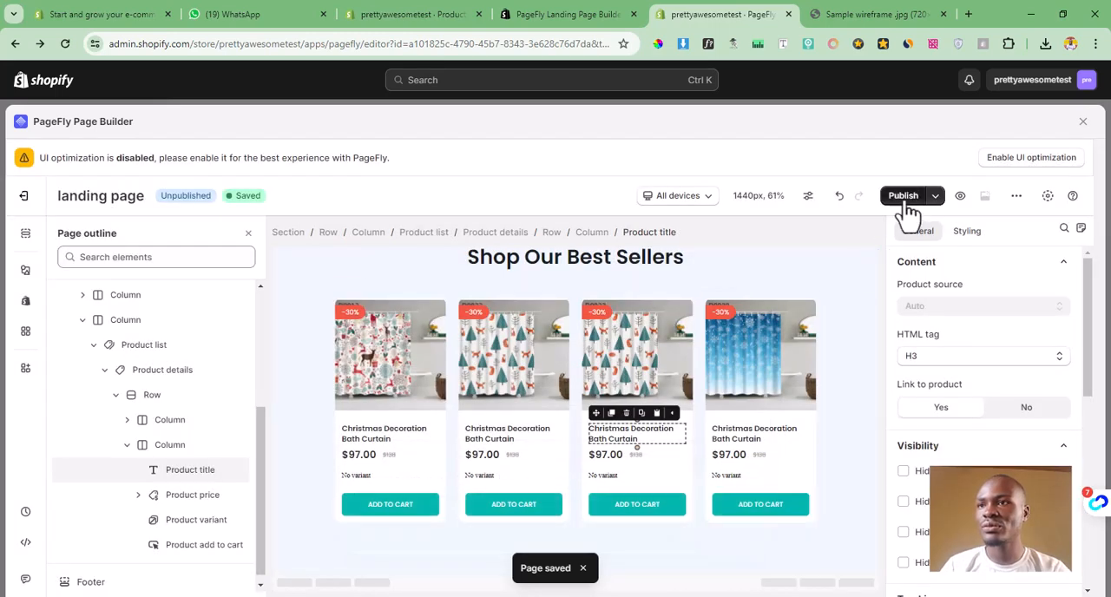
Step: Leave the editor for the list of pages and start a new page from the Regular page templates
{"action": "left_click", "coordinate": [31, 196]}
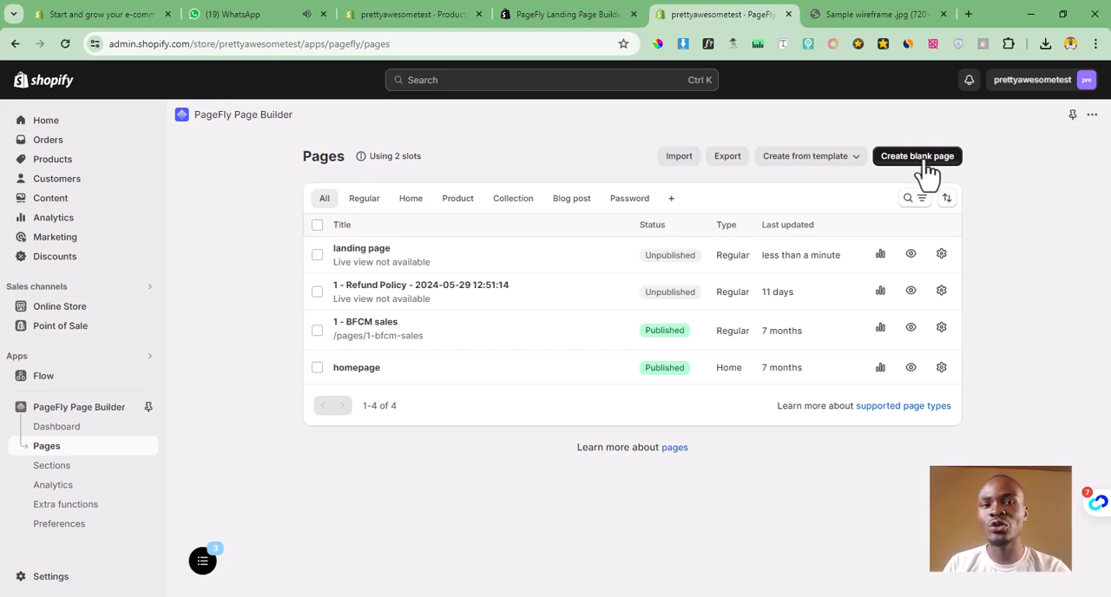
{"action": "left_click", "coordinate": [824, 169]}
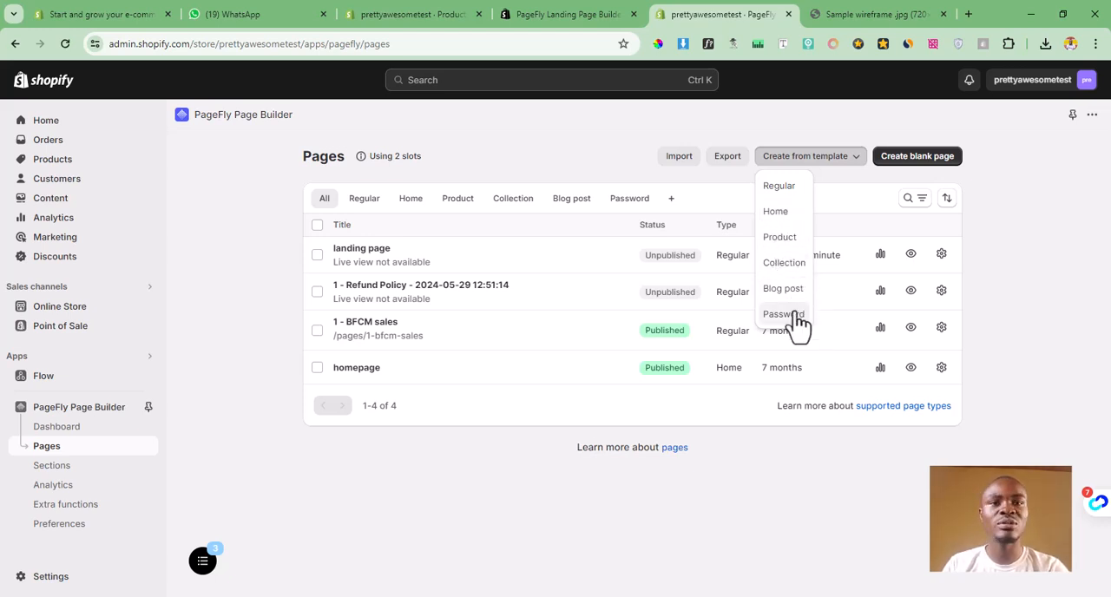
{"action": "left_click", "coordinate": [779, 186]}
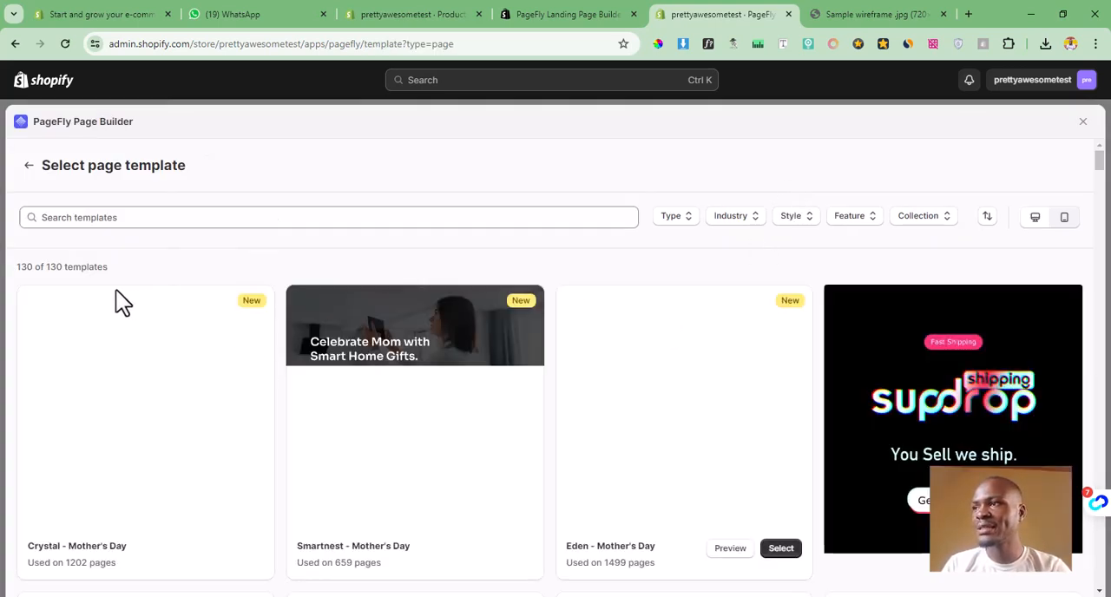
Step: Examine the page template library and its Type and Industry filter options
{"action": "left_click_drag", "start_coordinate": [39, 268], "coordinate": [111, 267]}
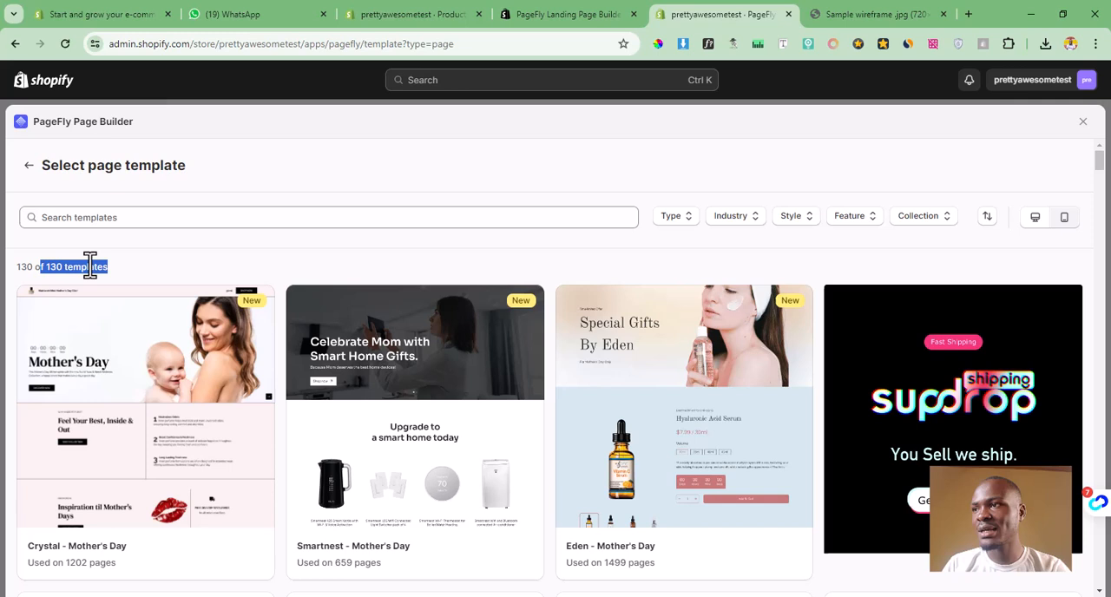
{"action": "left_click", "coordinate": [192, 269]}
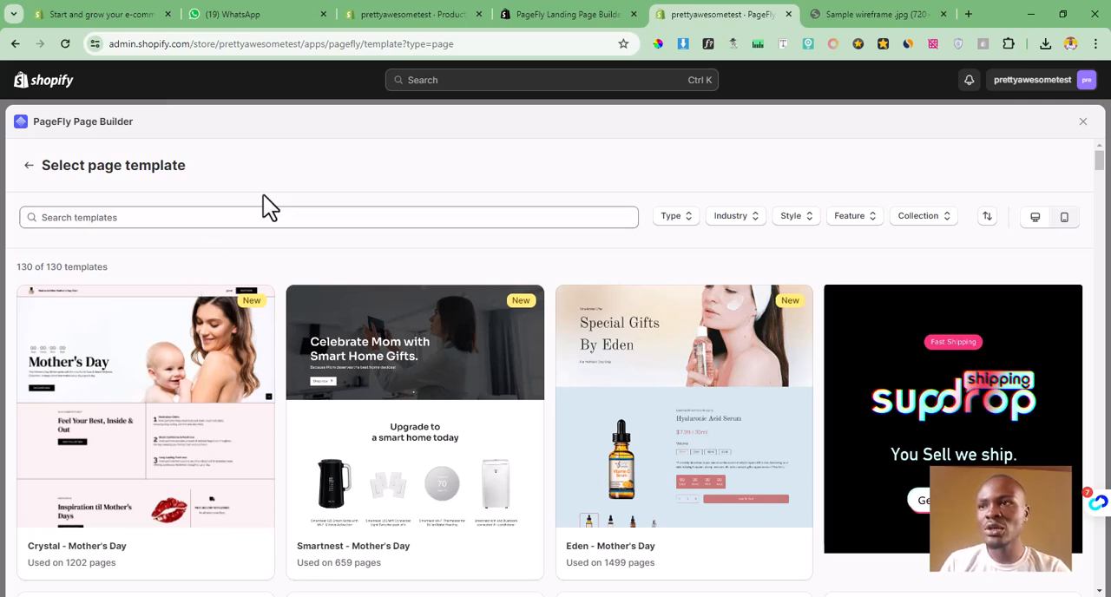
{"action": "left_click", "coordinate": [680, 222]}
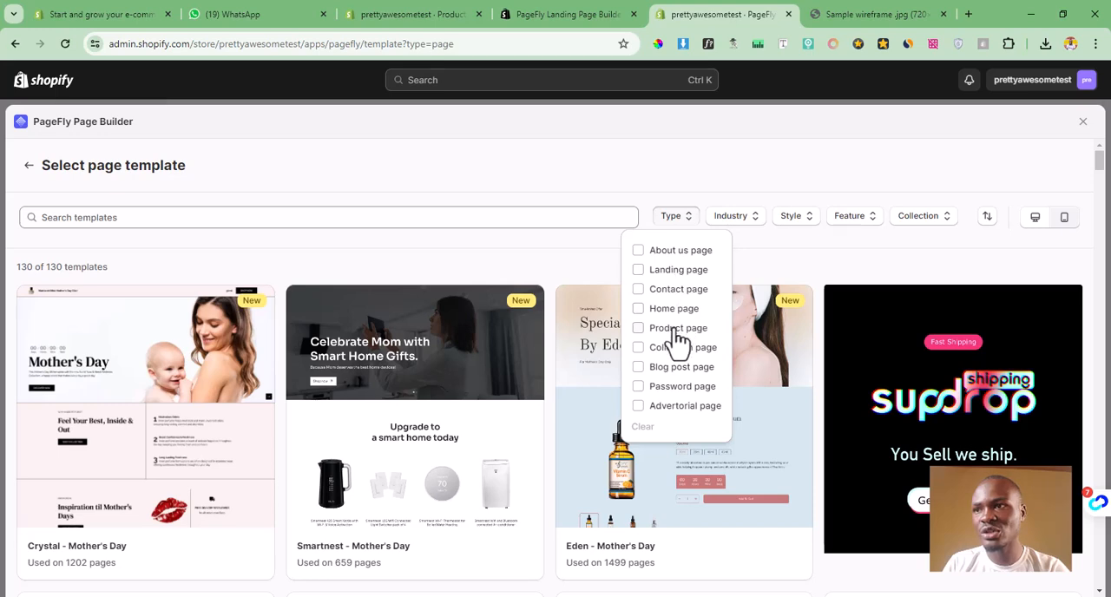
{"action": "left_click", "coordinate": [748, 217]}
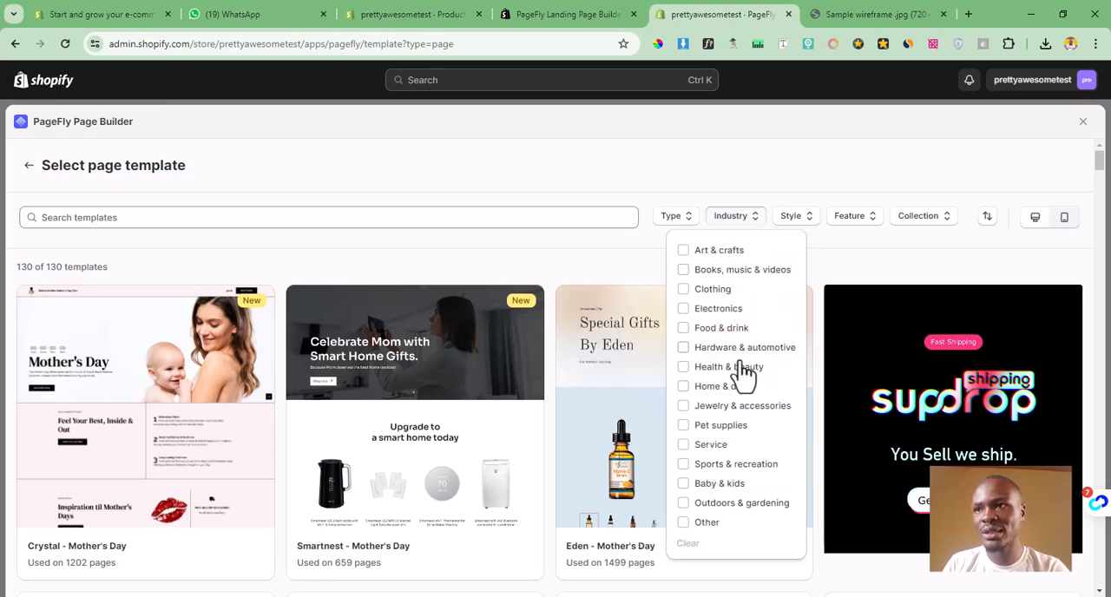
{"action": "left_click", "coordinate": [863, 258]}
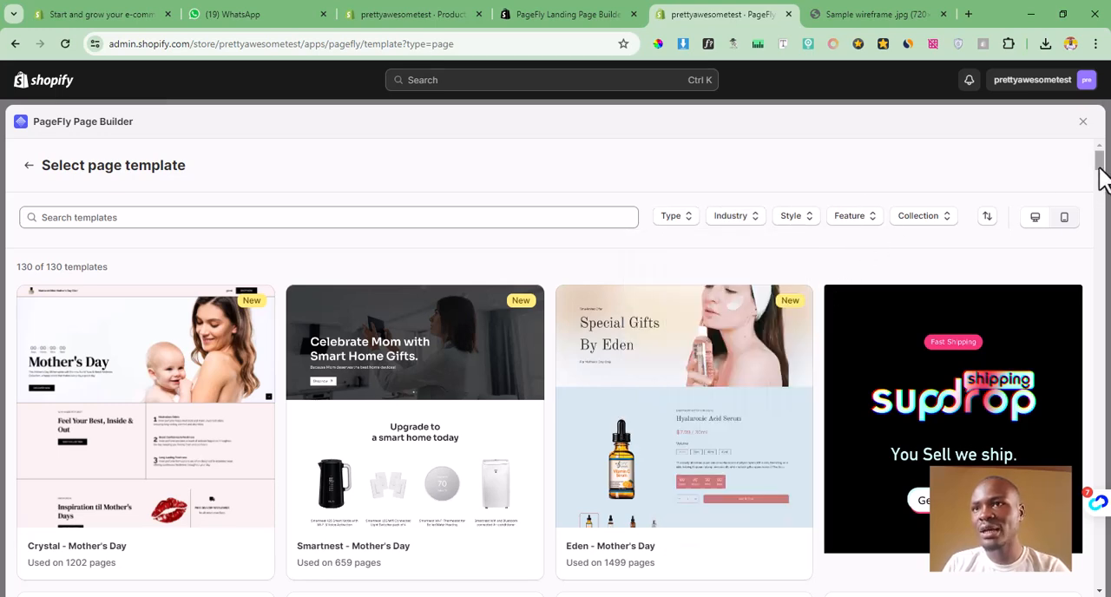
Step: Preview the "Crystal - Mother's Day" template, create the page from it, and dismiss the global styles notice
{"action": "left_click_drag", "start_coordinate": [1099, 164], "coordinate": [1097, 184]}
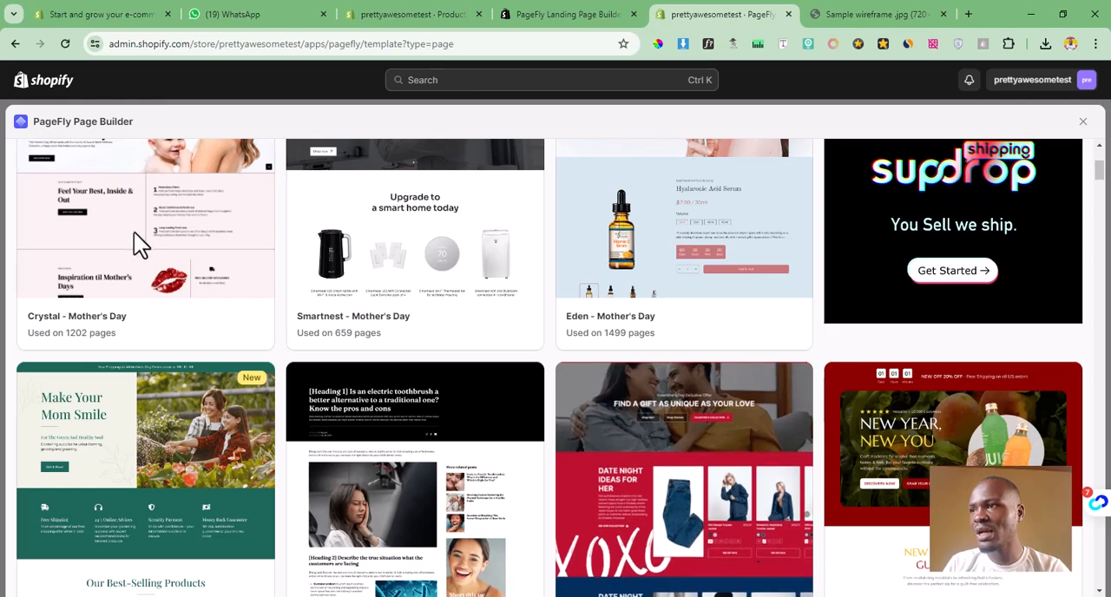
{"action": "mouse_move", "coordinate": [222, 301]}
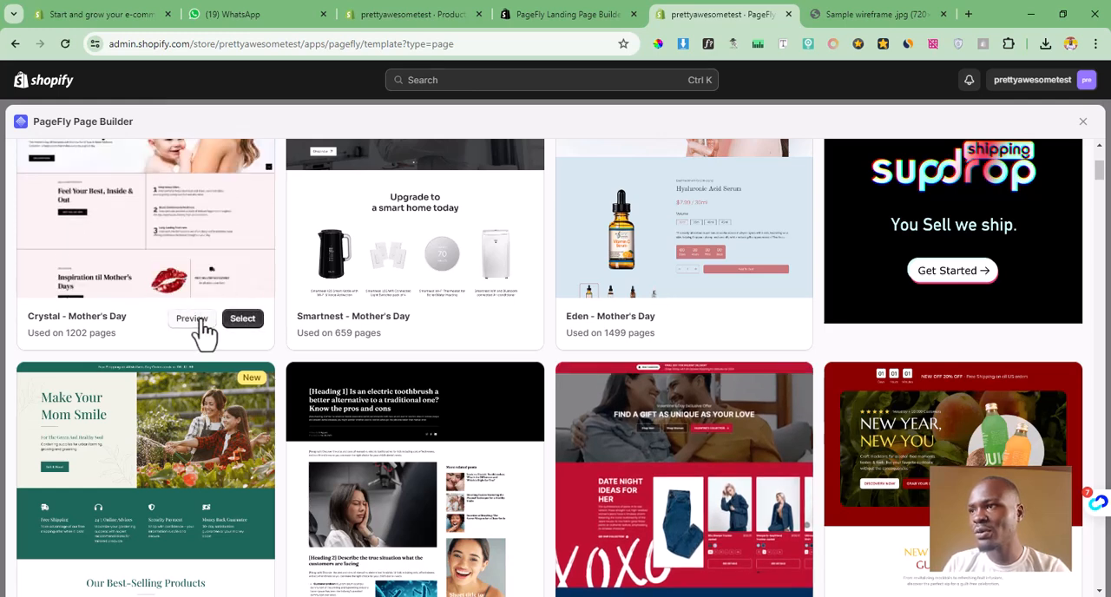
{"action": "left_click", "coordinate": [203, 320]}
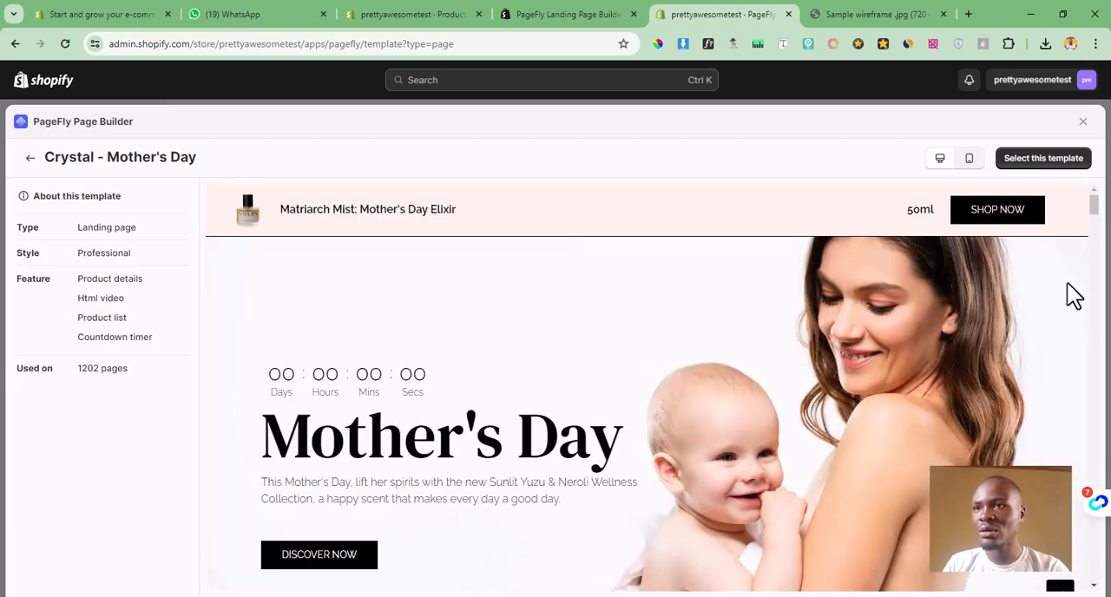
{"action": "left_click_drag", "start_coordinate": [1094, 209], "coordinate": [1101, 243]}
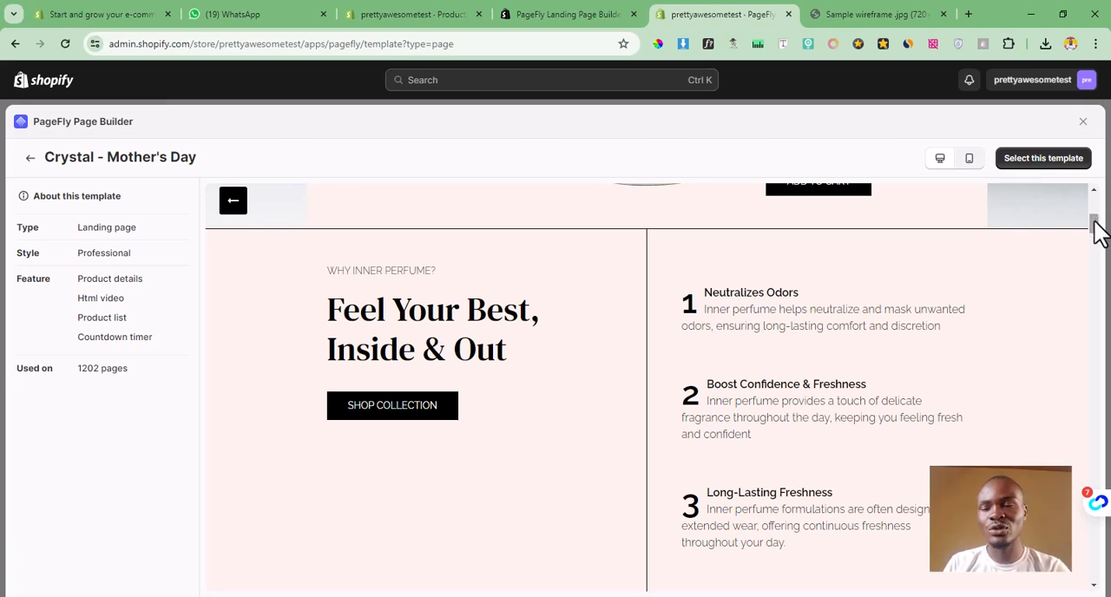
{"action": "left_click_drag", "start_coordinate": [1094, 223], "coordinate": [971, 267]}
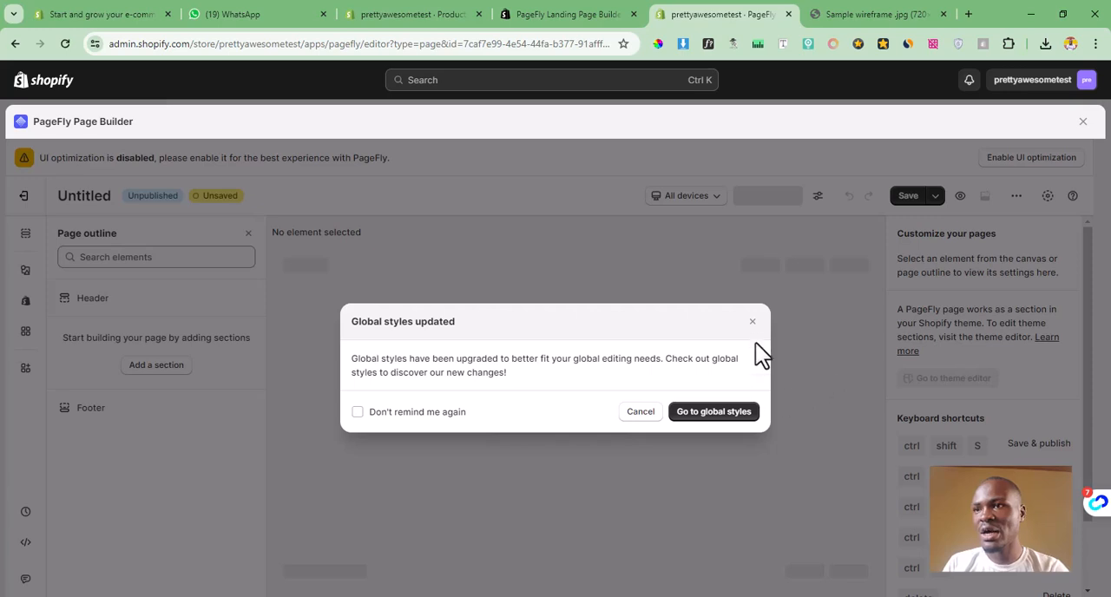
{"action": "left_click", "coordinate": [752, 323]}
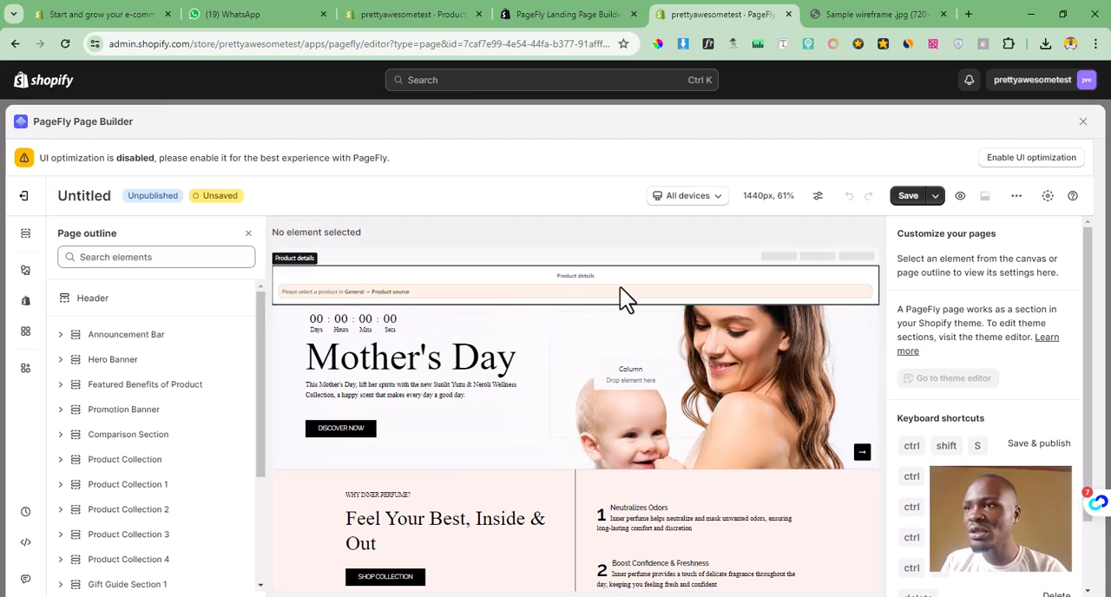
Step: Assign the "Burgundy Shiny Sequined" product shown in the lilac dress as the custom product of the announcement bar's product details
{"action": "left_click", "coordinate": [412, 292]}
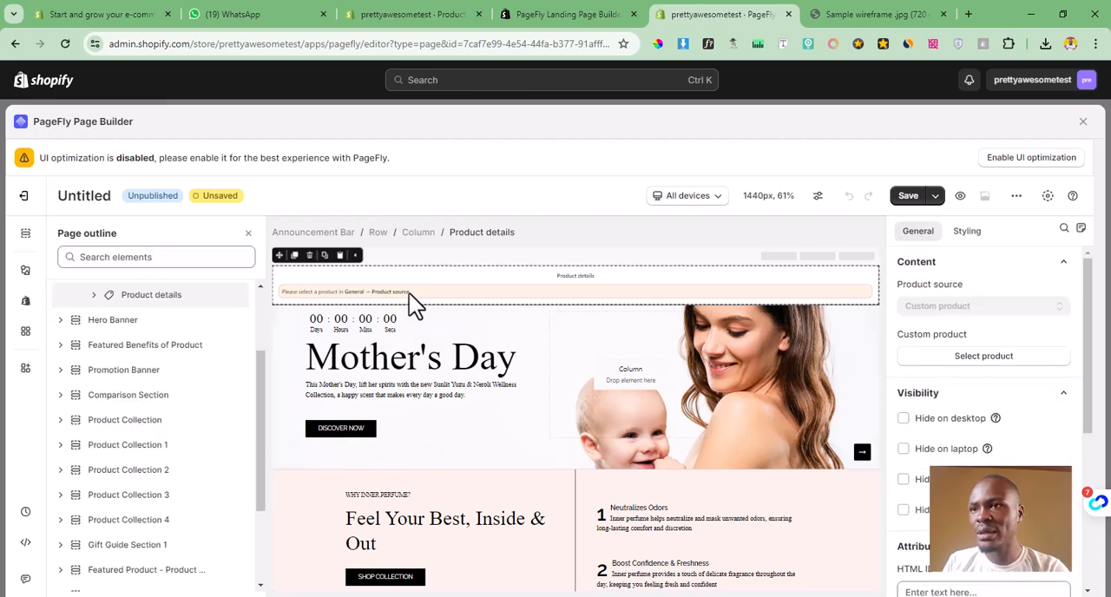
{"action": "left_click", "coordinate": [984, 357]}
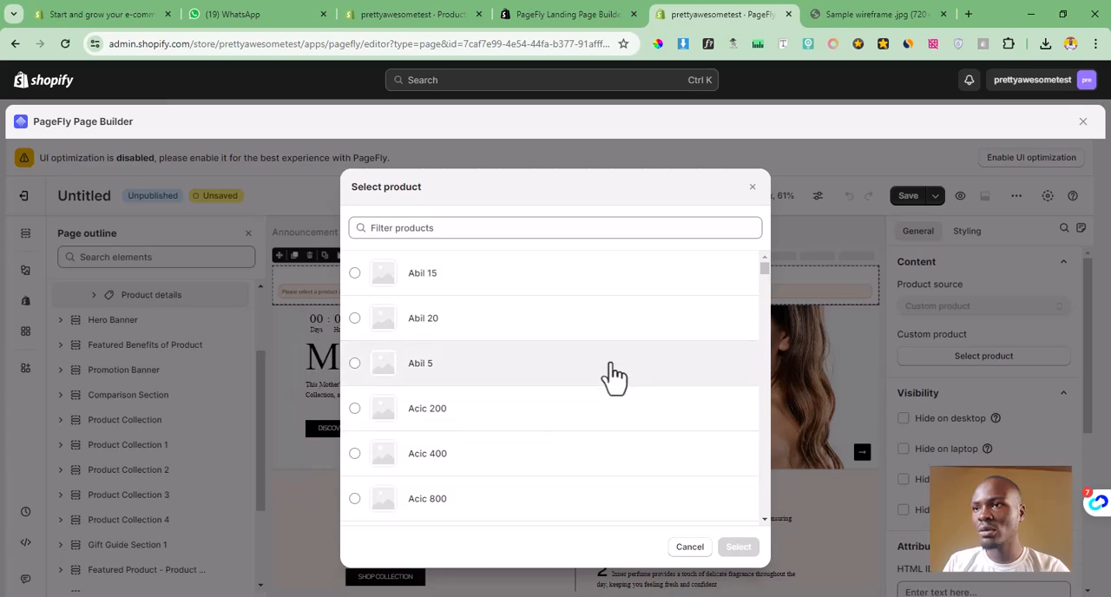
{"action": "left_click_drag", "start_coordinate": [762, 274], "coordinate": [764, 307]}
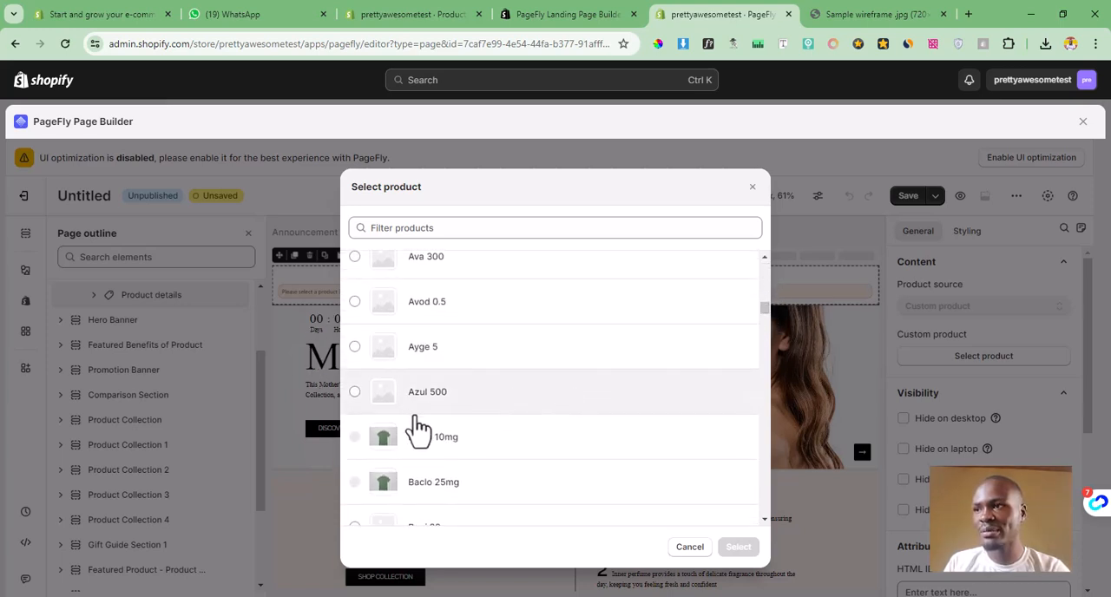
{"action": "left_click_drag", "start_coordinate": [765, 309], "coordinate": [766, 323]}
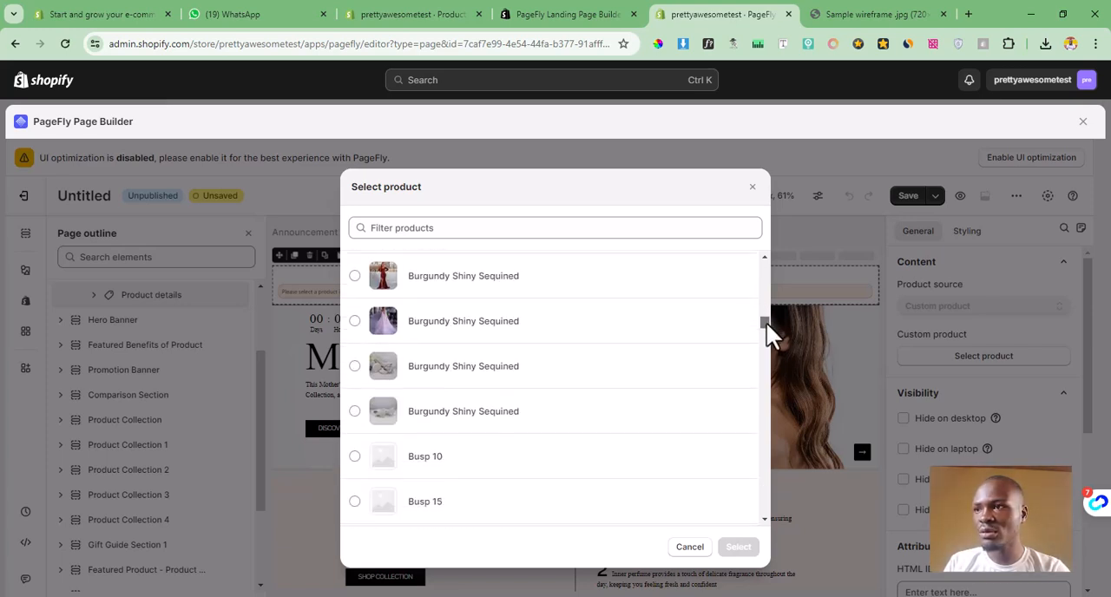
{"action": "left_click", "coordinate": [426, 330]}
{"action": "left_click", "coordinate": [738, 547]}
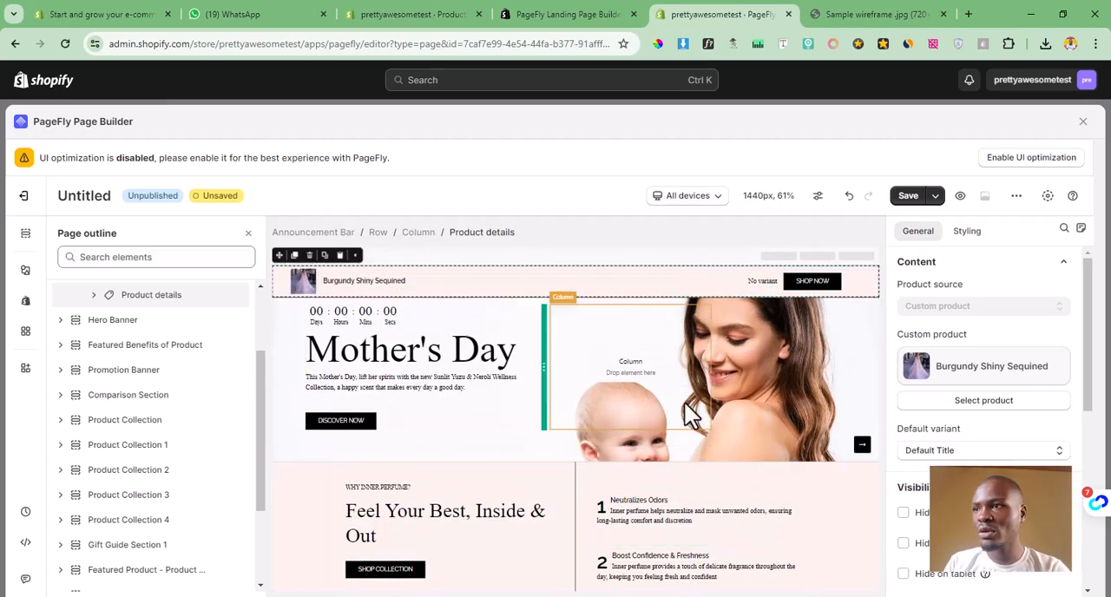
Step: Examine the hero banner's heading and paragraph text settings and the page's sections from the hero down to the scent stories
{"action": "left_click", "coordinate": [475, 356]}
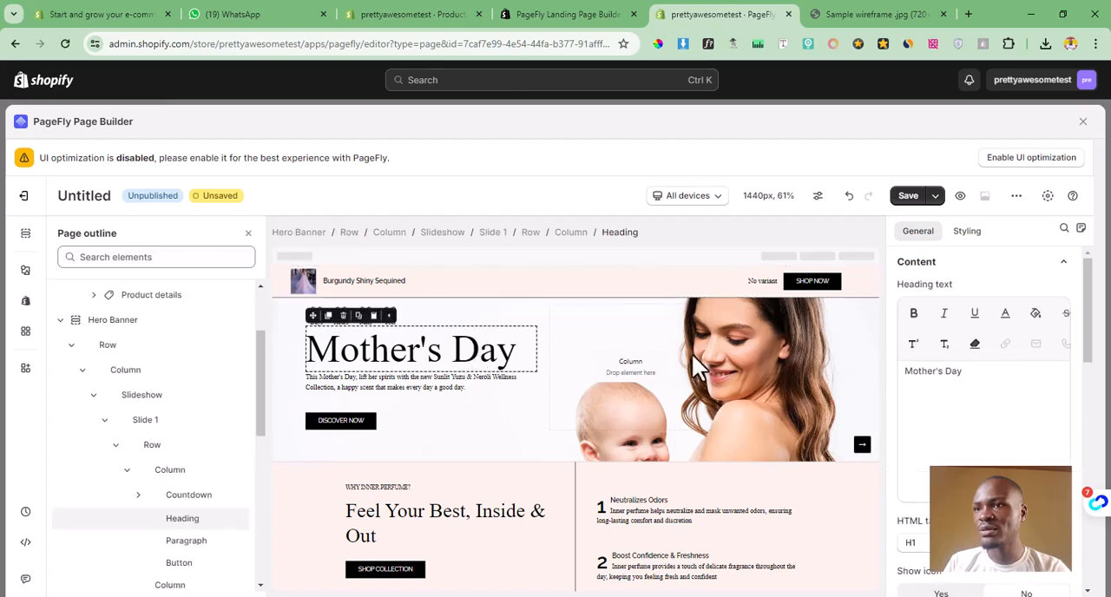
{"action": "triple_click", "coordinate": [955, 372]}
{"action": "left_click", "coordinate": [404, 386]}
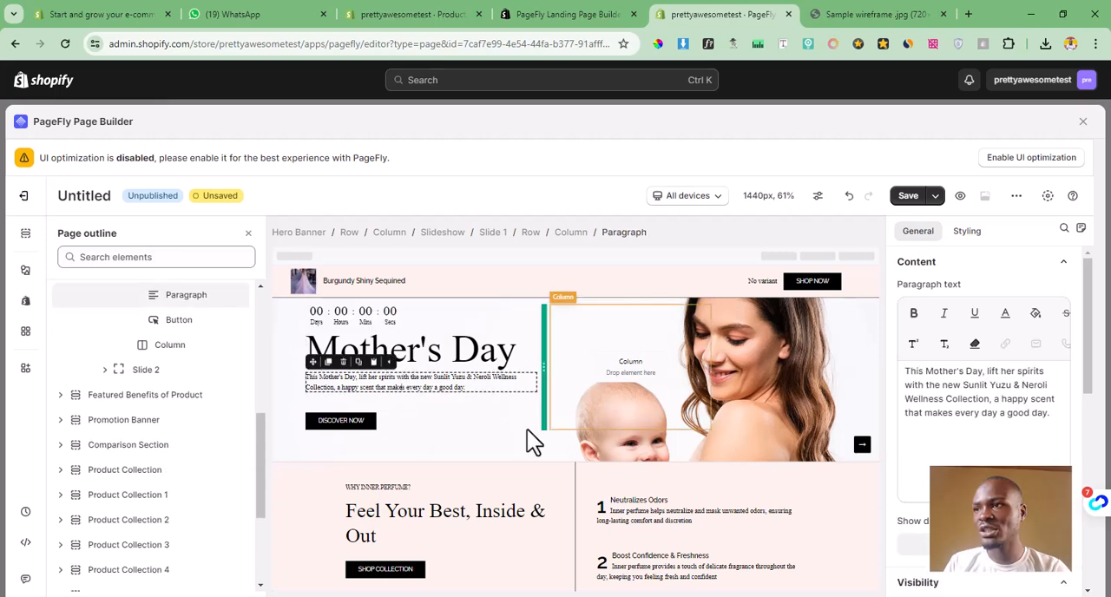
{"action": "scroll", "coordinate": [529, 512], "scroll_direction": "down", "scroll_amount": 4}
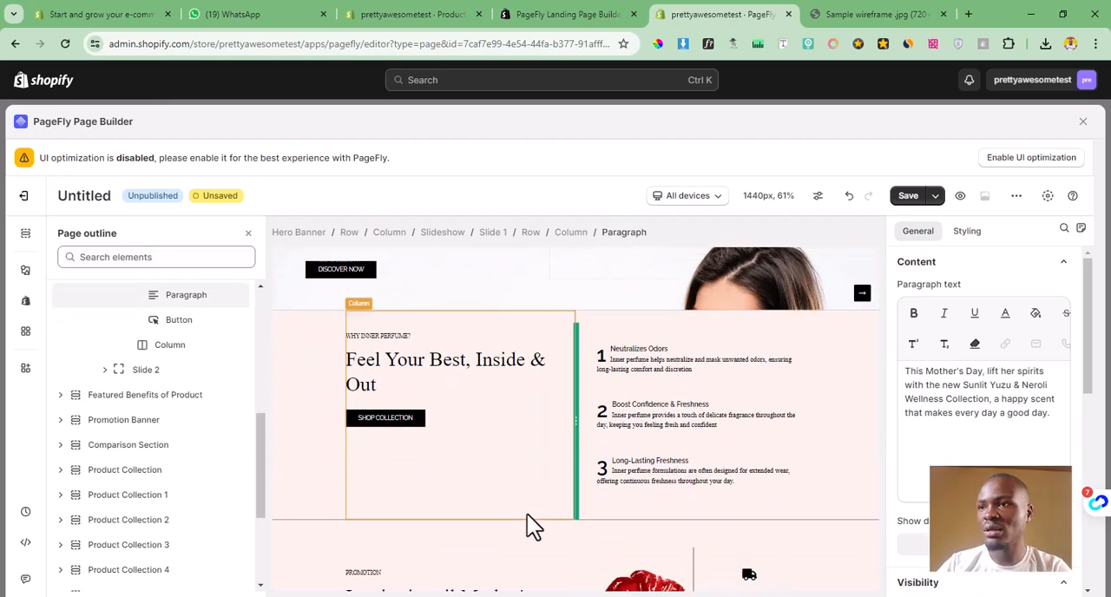
{"action": "scroll", "coordinate": [530, 510], "scroll_direction": "down", "scroll_amount": 4}
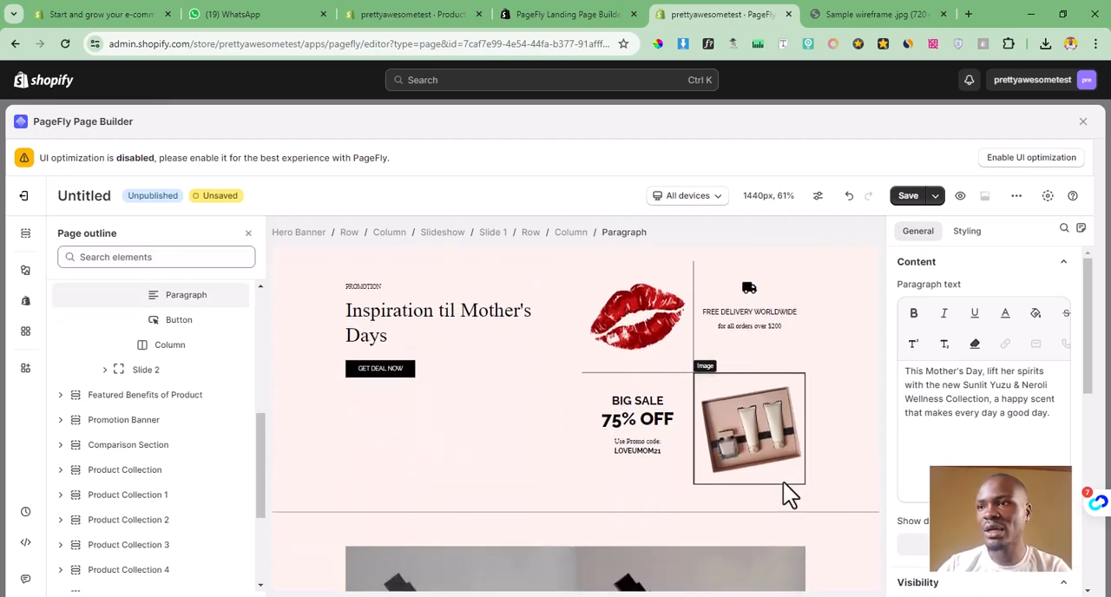
{"action": "scroll", "coordinate": [657, 451], "scroll_direction": "down", "scroll_amount": 3}
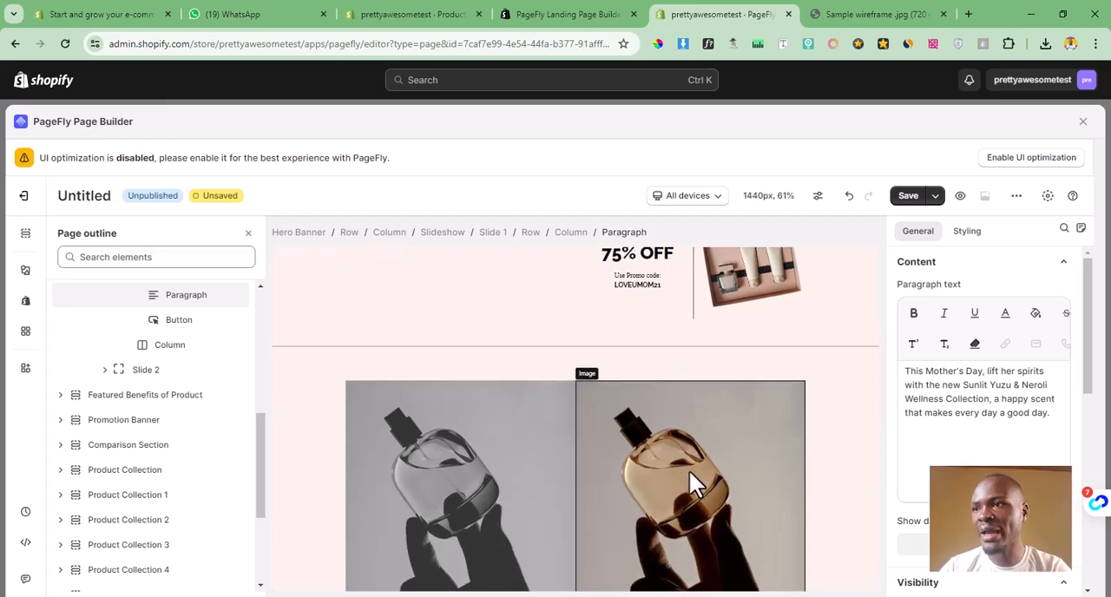
{"action": "left_click", "coordinate": [847, 413]}
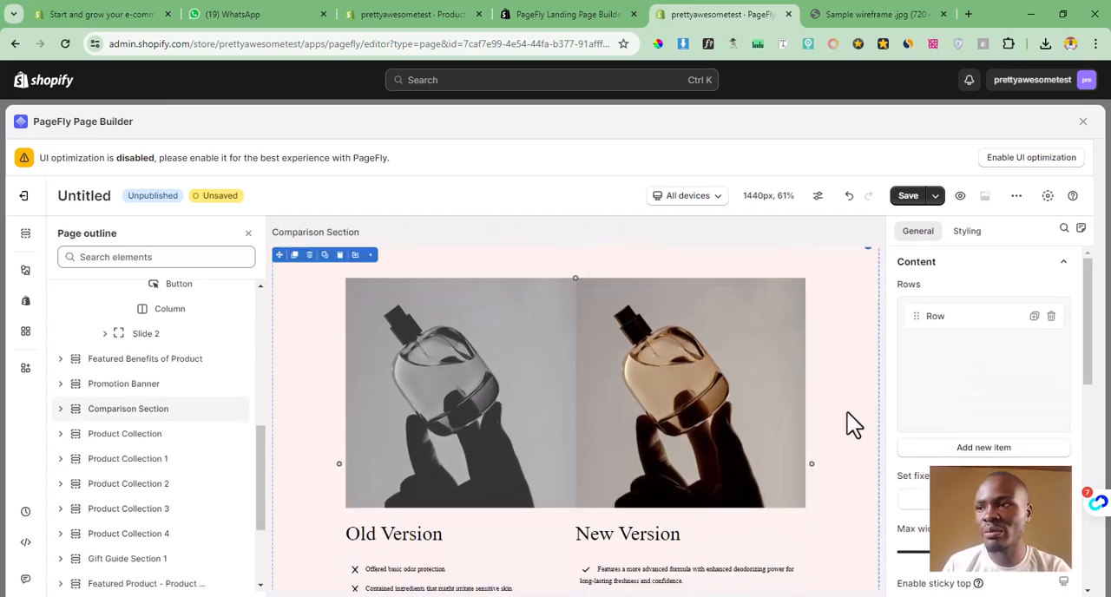
{"action": "scroll", "coordinate": [566, 446], "scroll_direction": "down", "scroll_amount": 4}
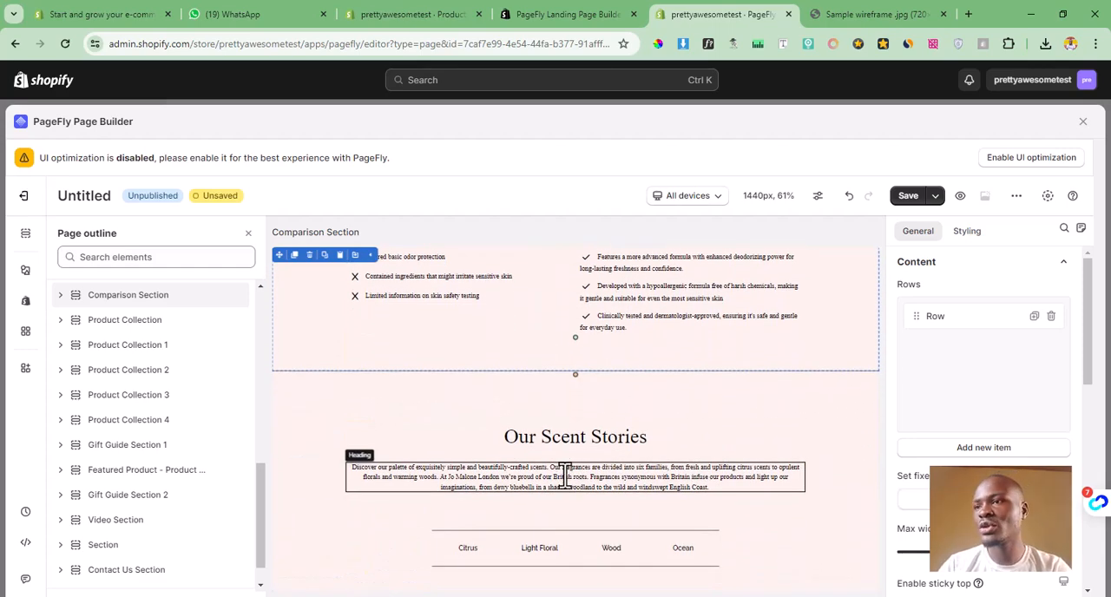
{"action": "scroll", "coordinate": [565, 475], "scroll_direction": "up", "scroll_amount": 3}
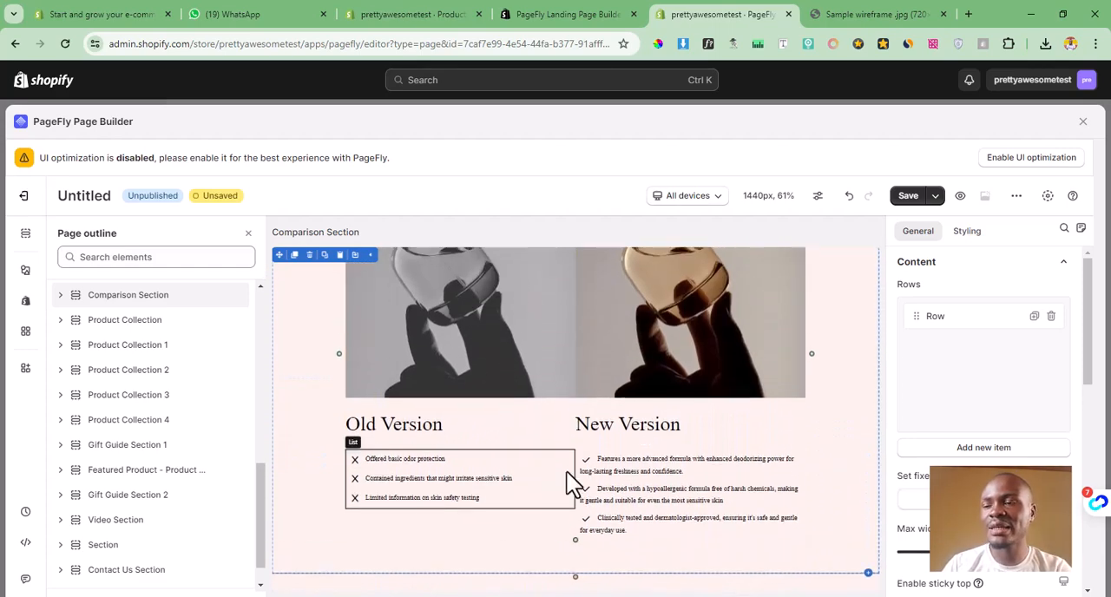